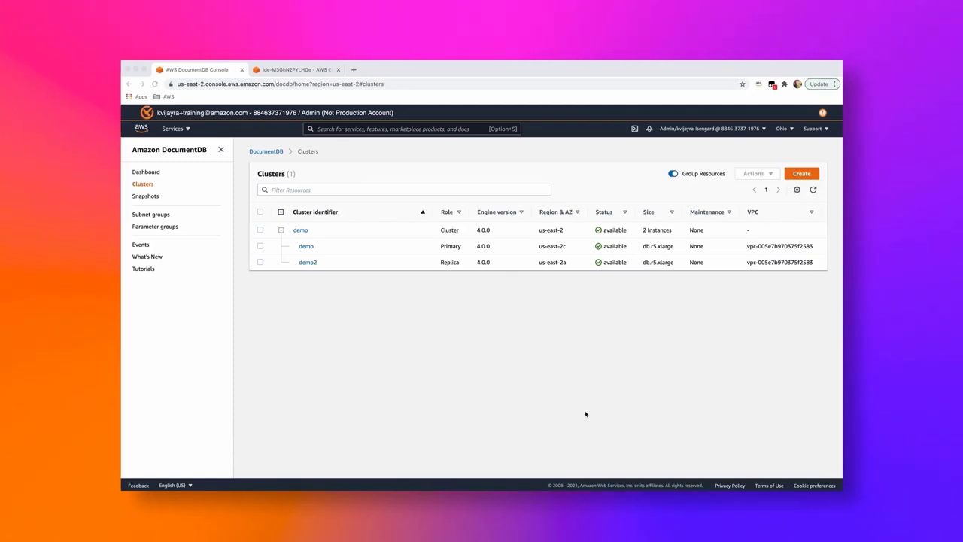
View the DocumentDB landing page, then return to the list of clusters
left_click(267, 151)
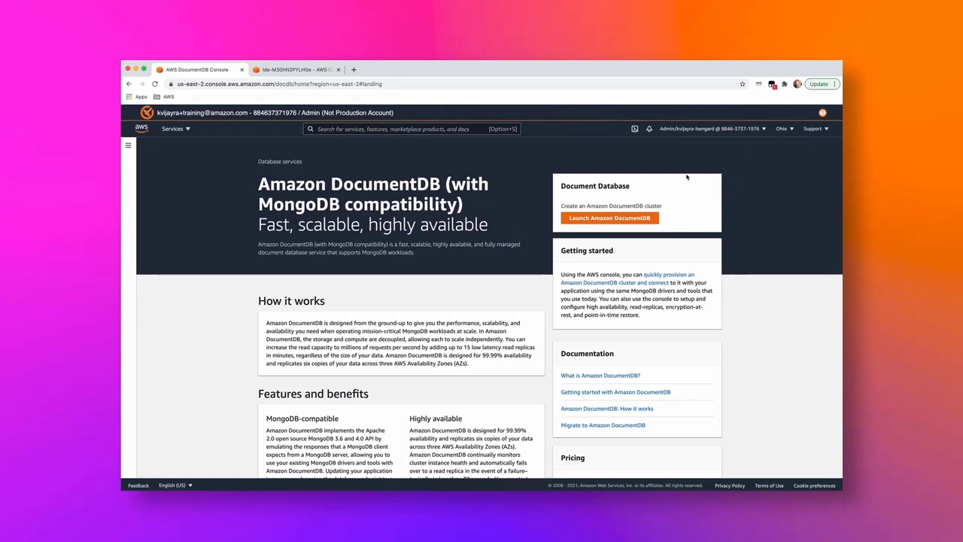
left_click(128, 144)
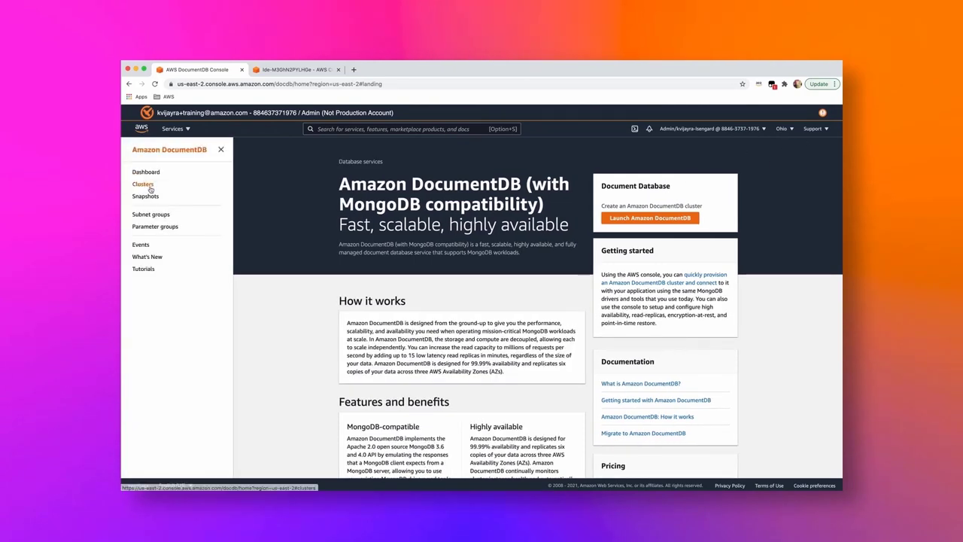
left_click(150, 189)
left_click(283, 232)
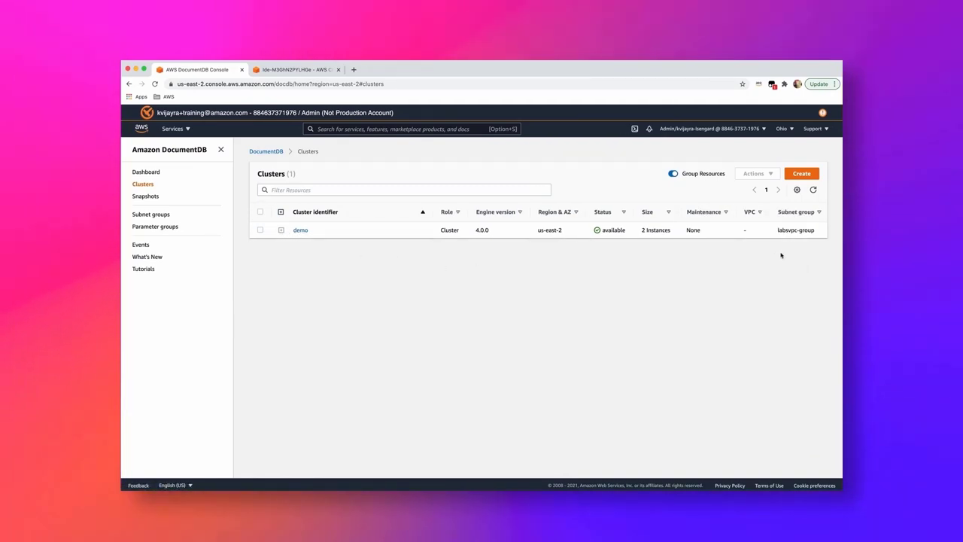
Start creating a new DocumentDB cluster and set its cluster identifier to gettting-started
left_click(803, 174)
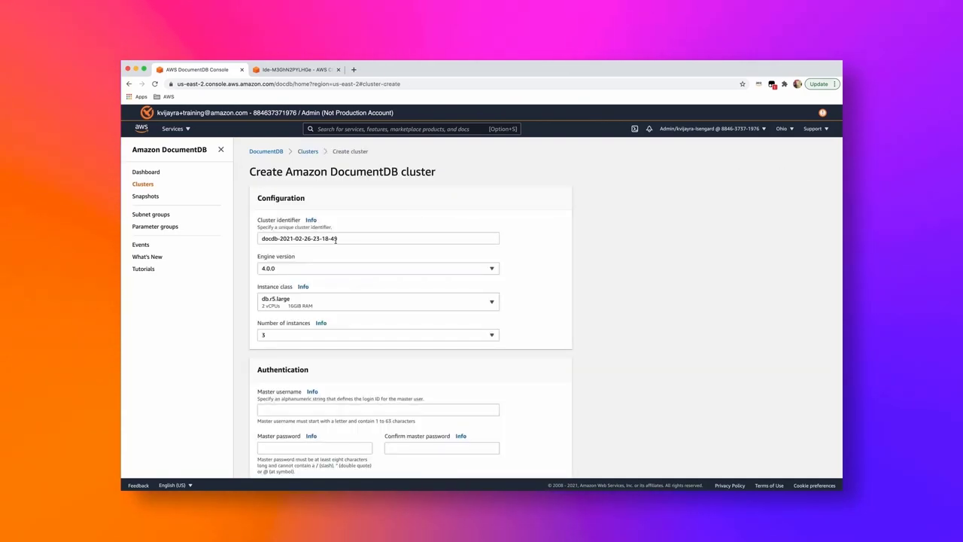
left_click_drag(336, 240, 244, 240)
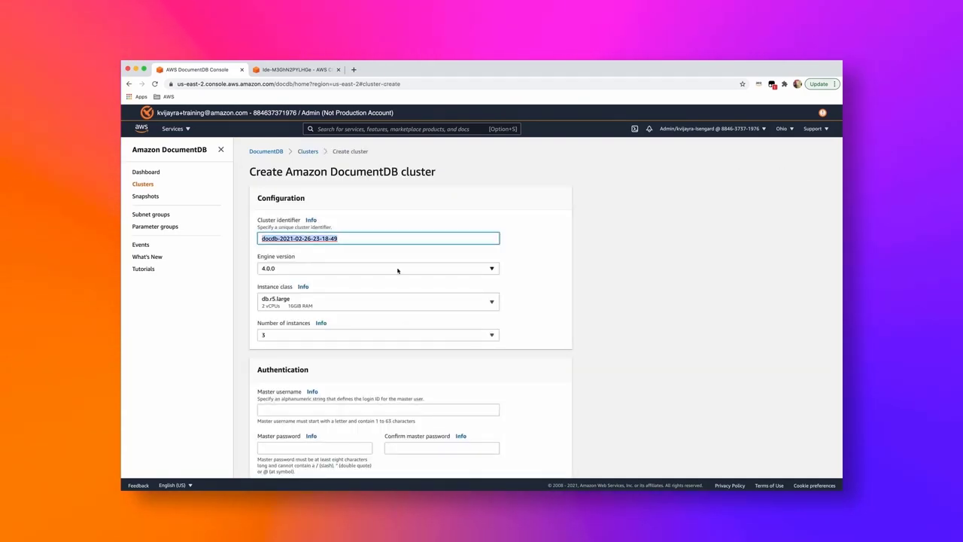
type("gettt")
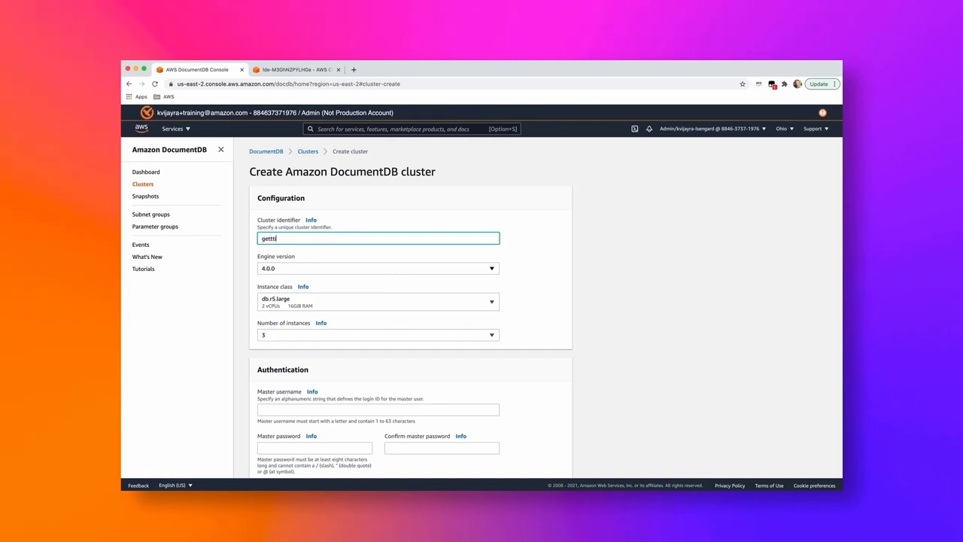
type("ing-starte")
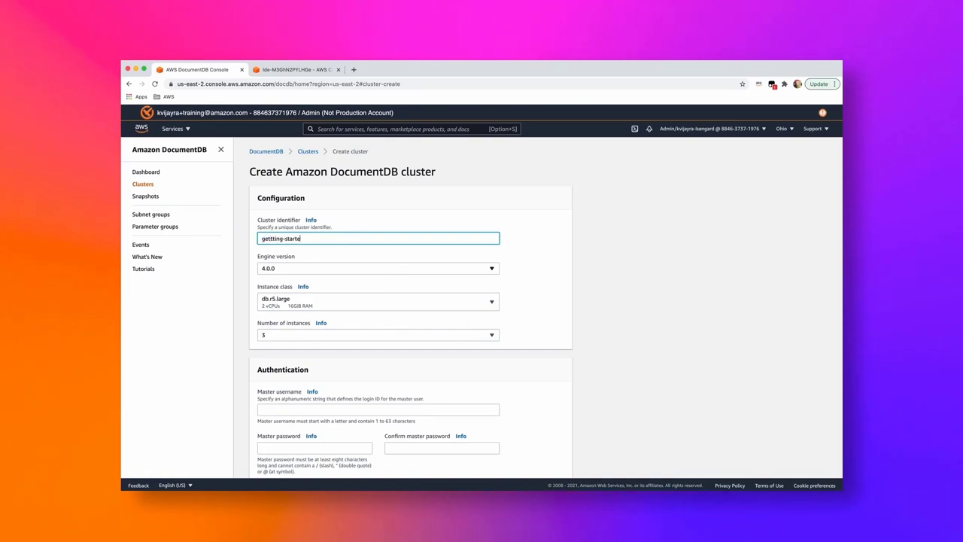
type("d")
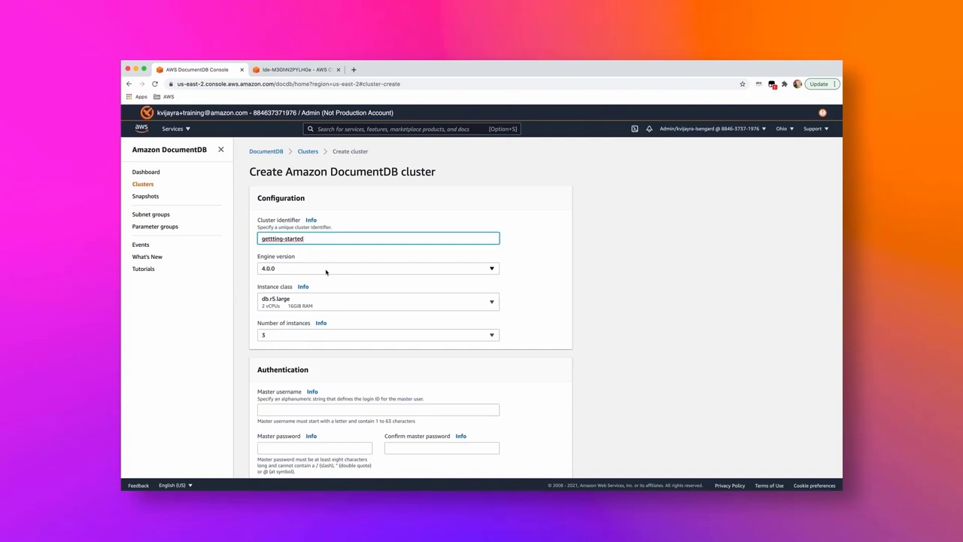
Choose engine version 4.0.0 and the db.t3.medium instance class for the new cluster
left_click(326, 272)
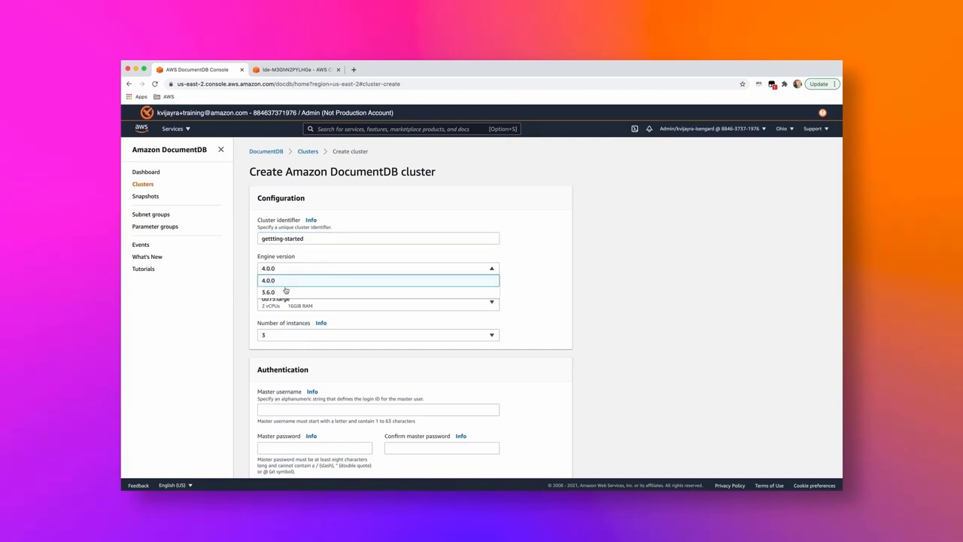
left_click(307, 277)
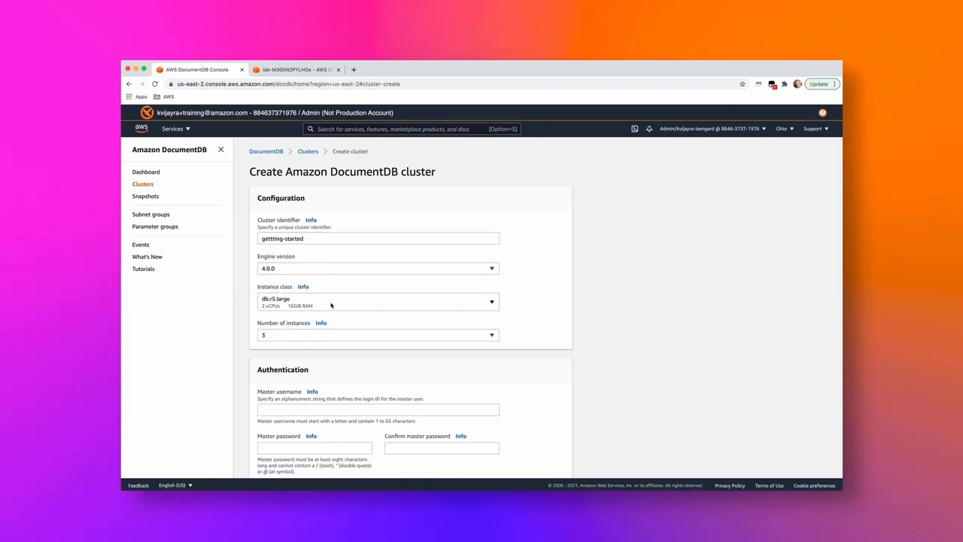
left_click(333, 305)
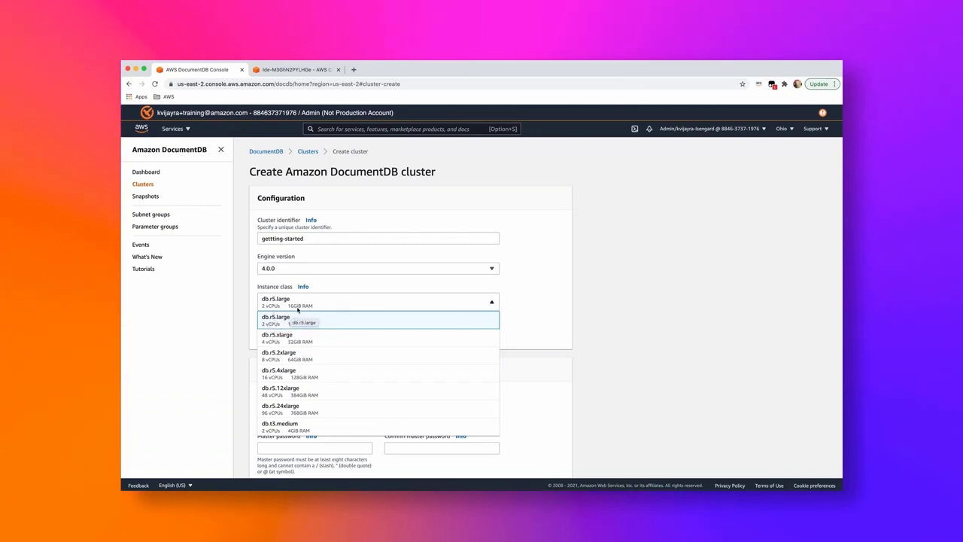
scroll(331, 428, "down", 3)
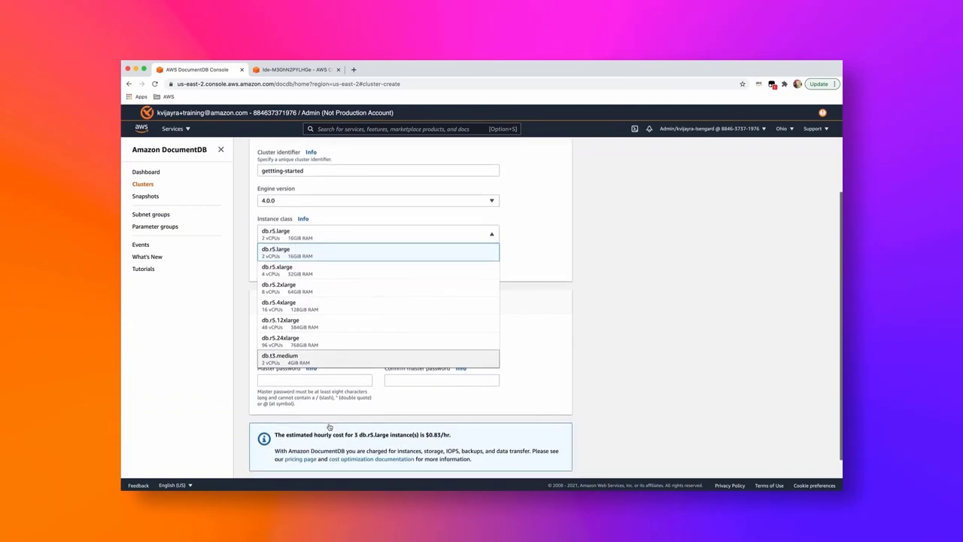
scroll(329, 427, "down", 1)
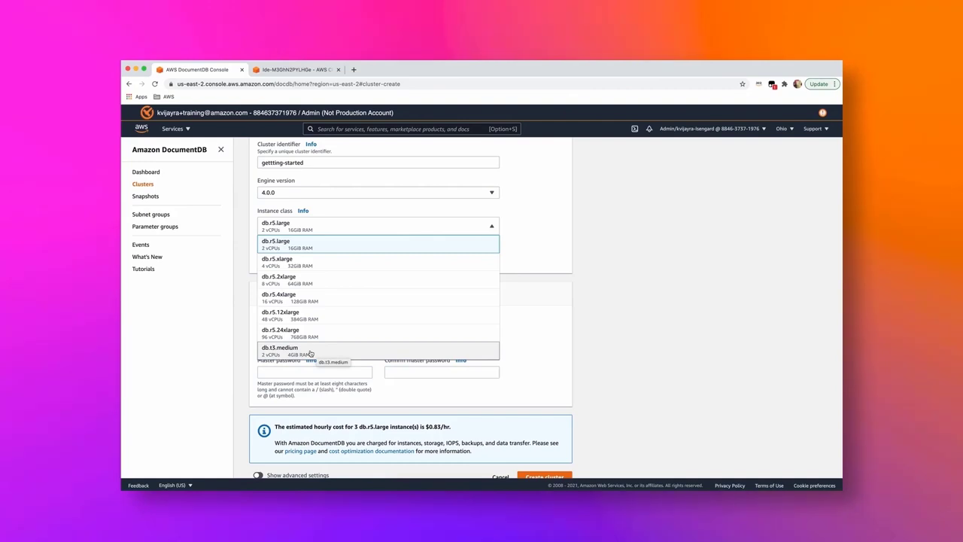
left_click(310, 353)
Set the new cluster's number of instances to 1
scroll(476, 314, "up", 2)
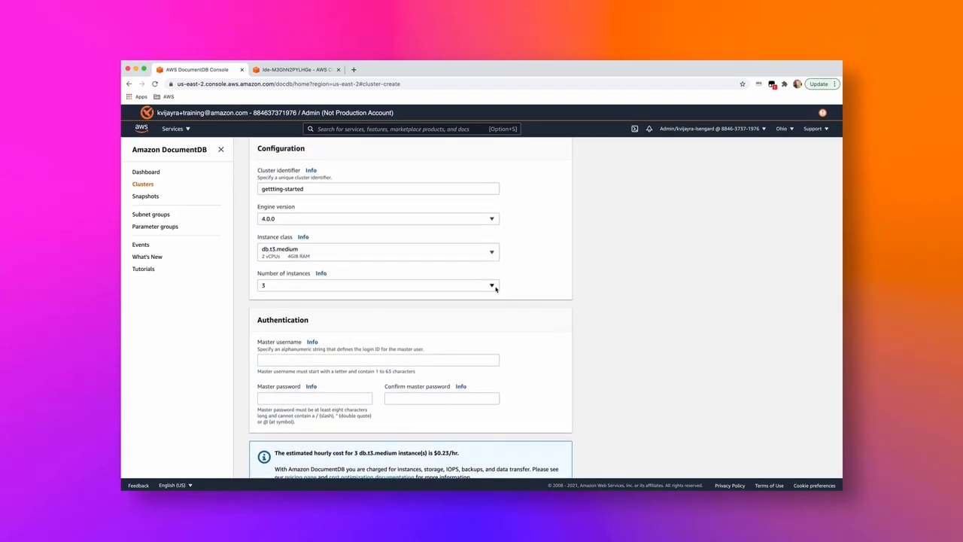
left_click(492, 286)
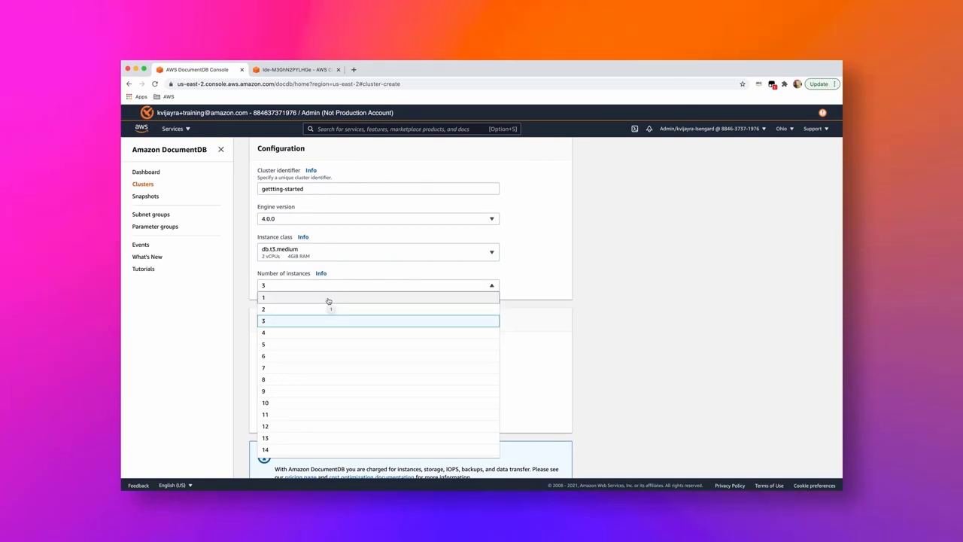
scroll(334, 371, "down", 1)
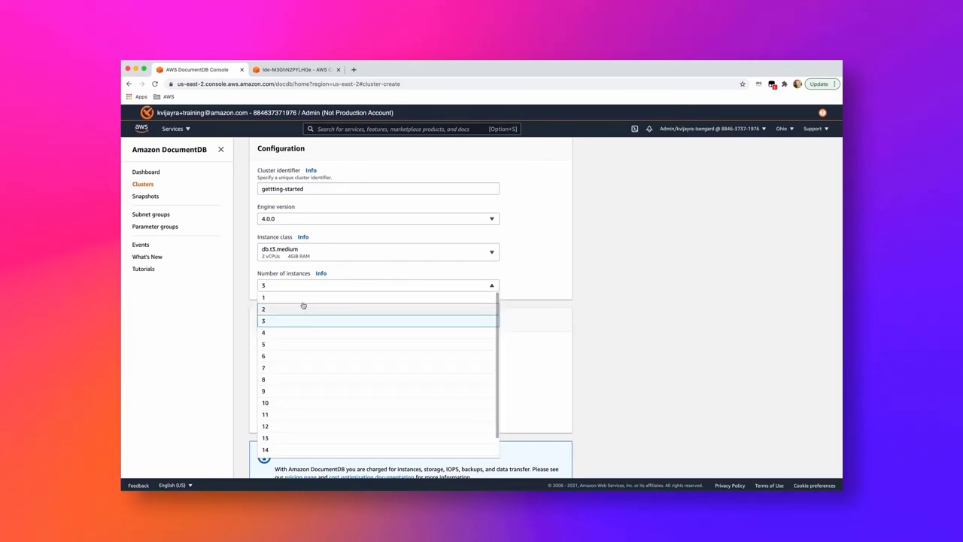
scroll(327, 359, "up", 1)
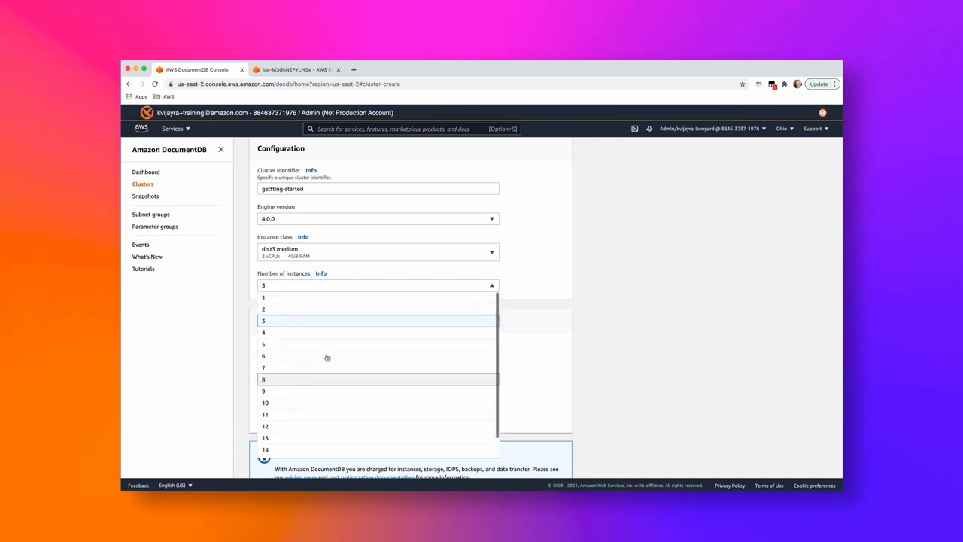
left_click(291, 299)
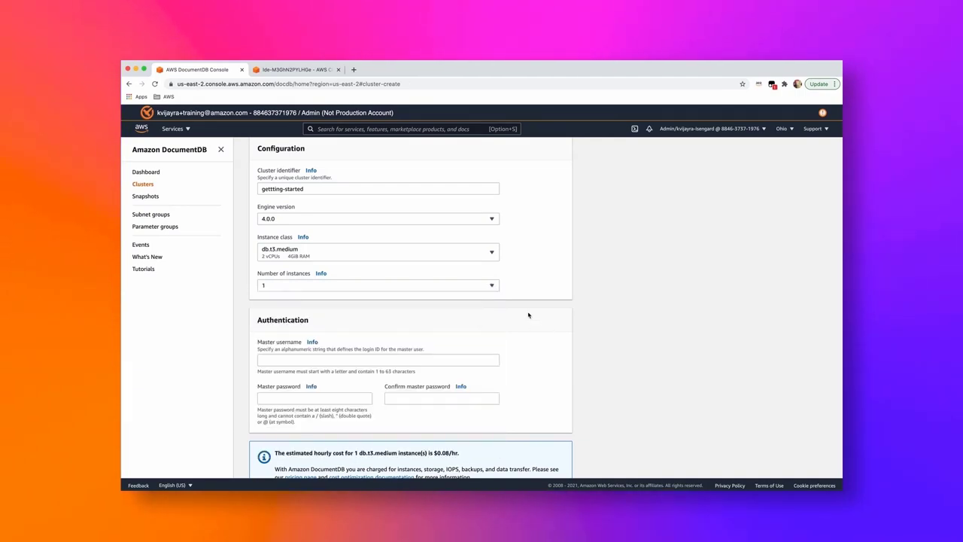
Set the master username to Adminstrator, then enter and confirm the master password
scroll(516, 312, "down", 1)
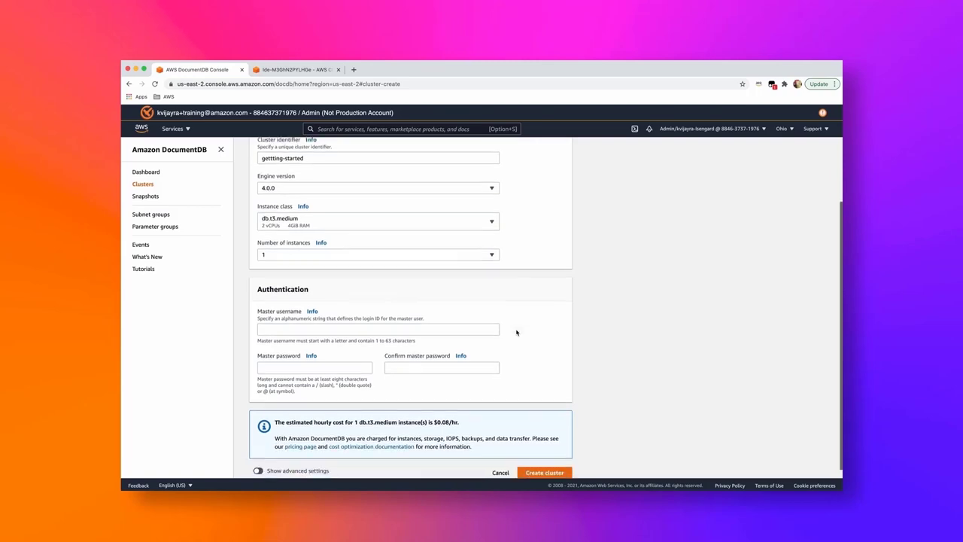
left_click(304, 328)
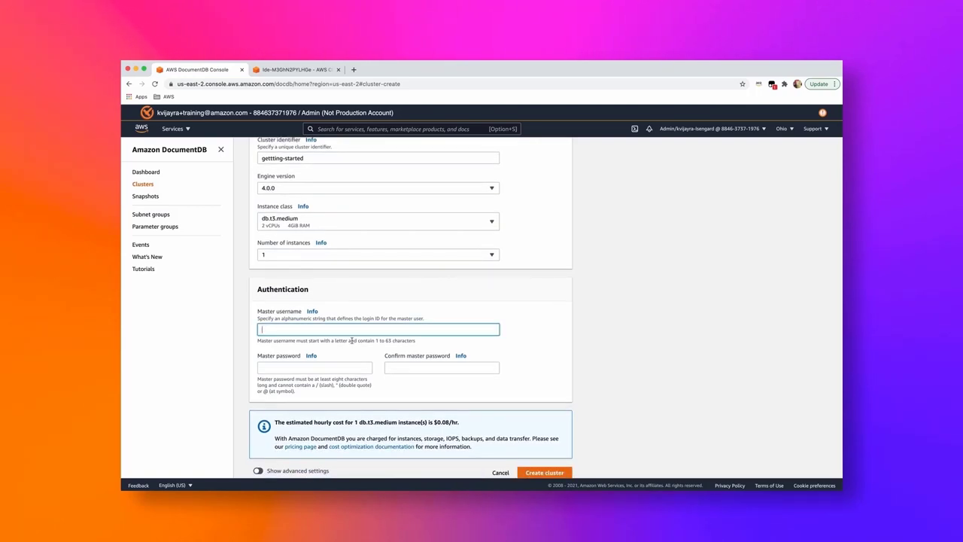
type("Admins")
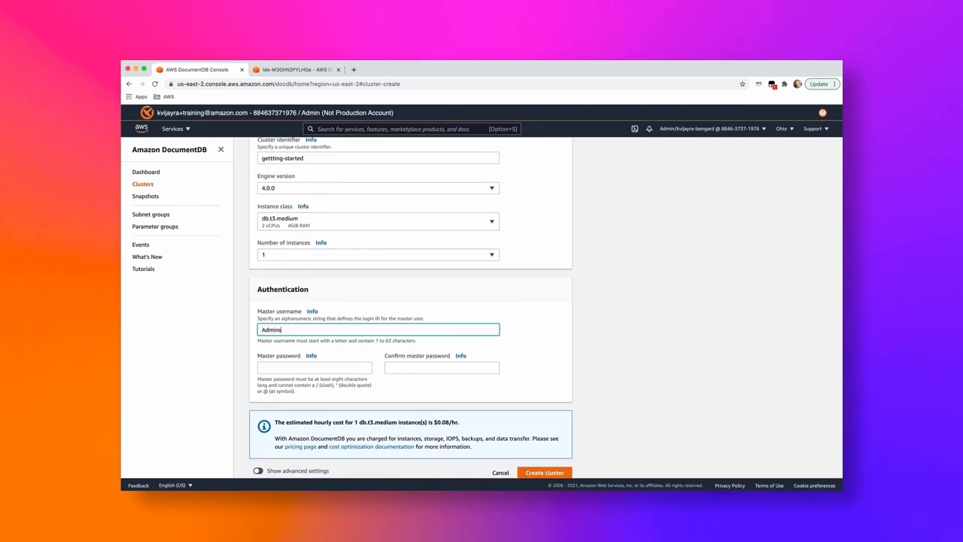
type("trator")
key("Tab")
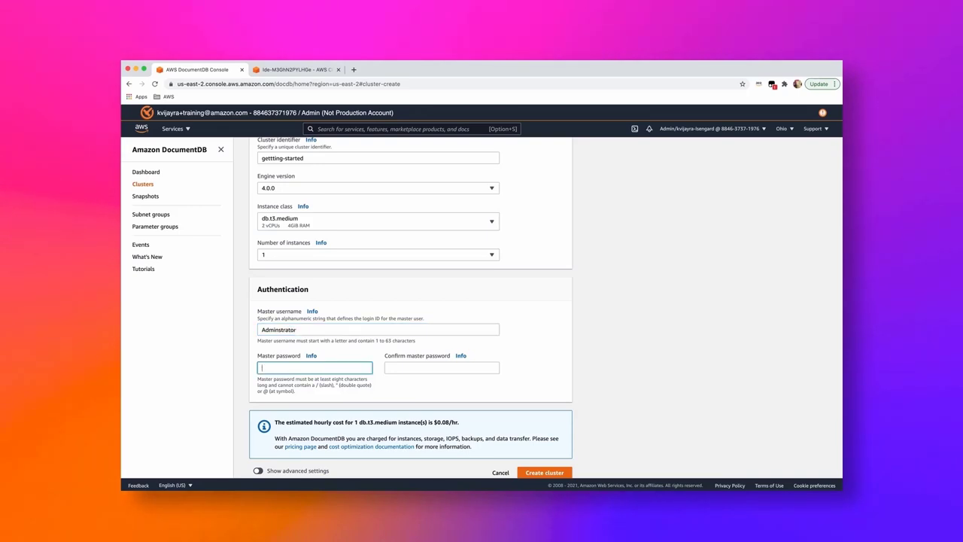
type("********")
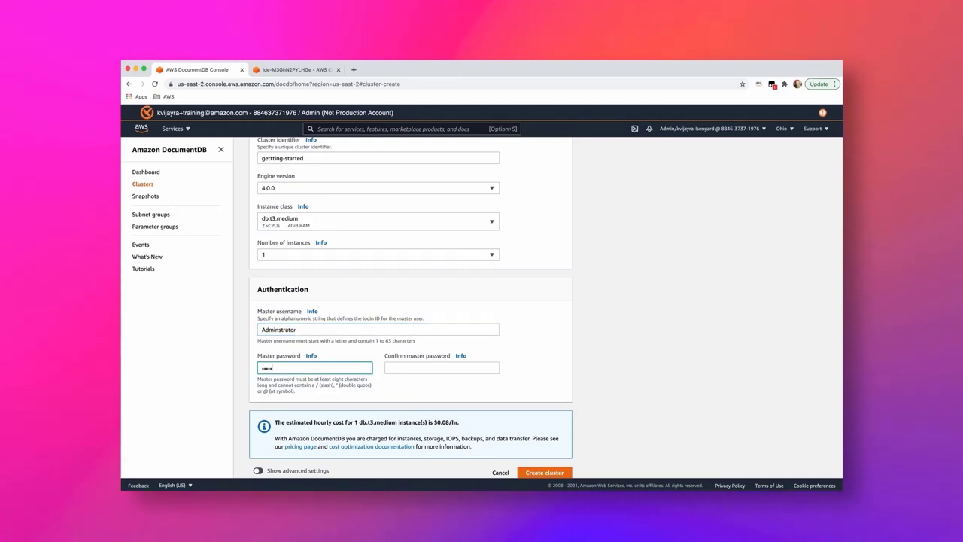
key("Tab")
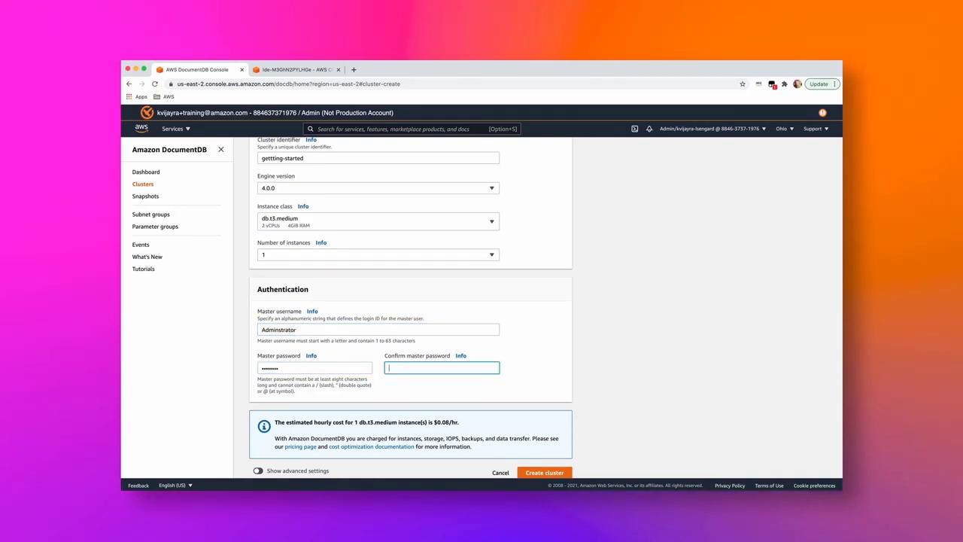
type("*")
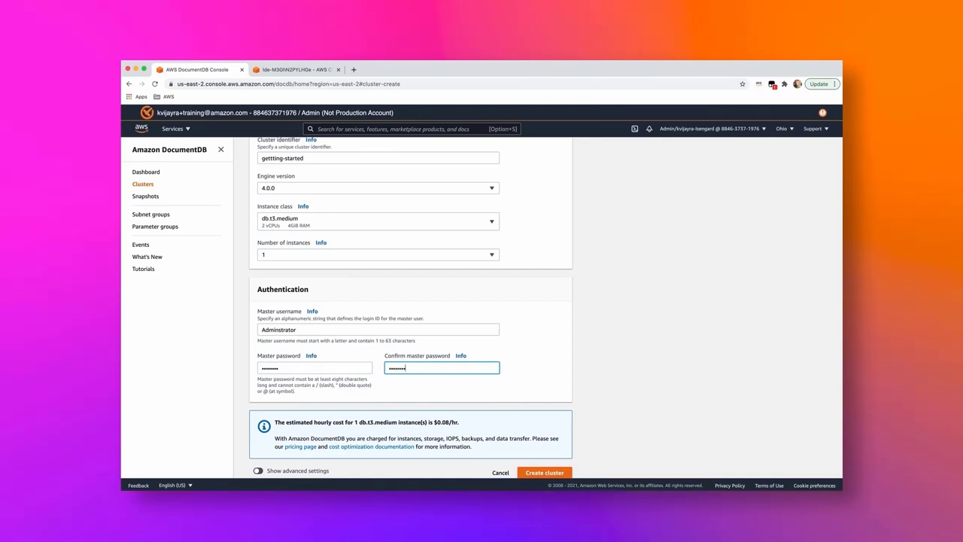
type("*******")
Show the advanced settings and choose labs-VPC as the cluster's Virtual Private Cloud
scroll(422, 402, "down", 1)
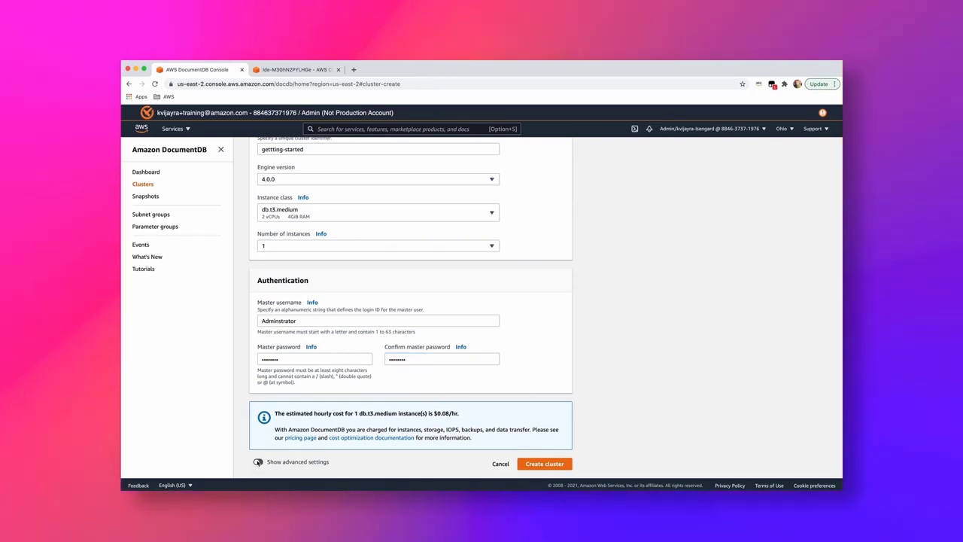
left_click(359, 459)
scroll(392, 424, "down", 3)
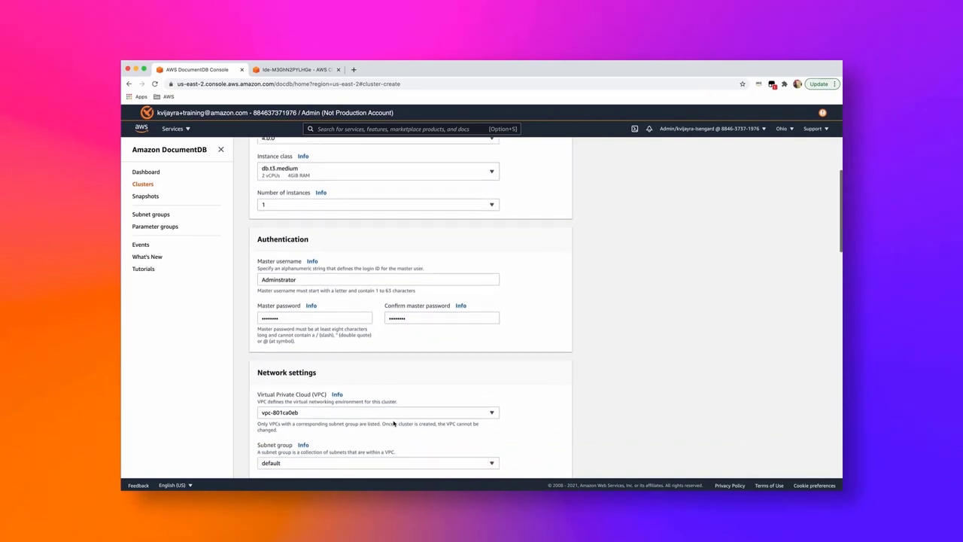
scroll(403, 417, "down", 1)
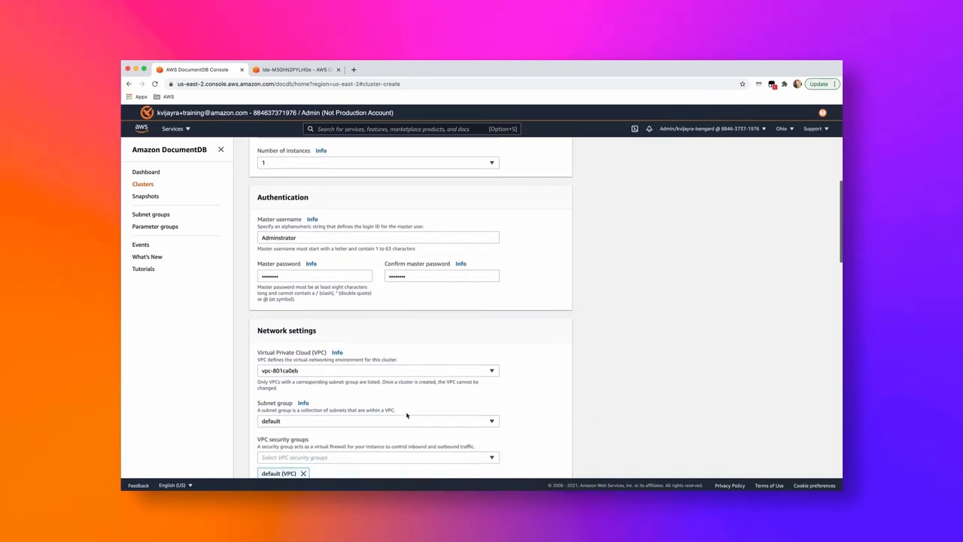
scroll(406, 415, "down", 1)
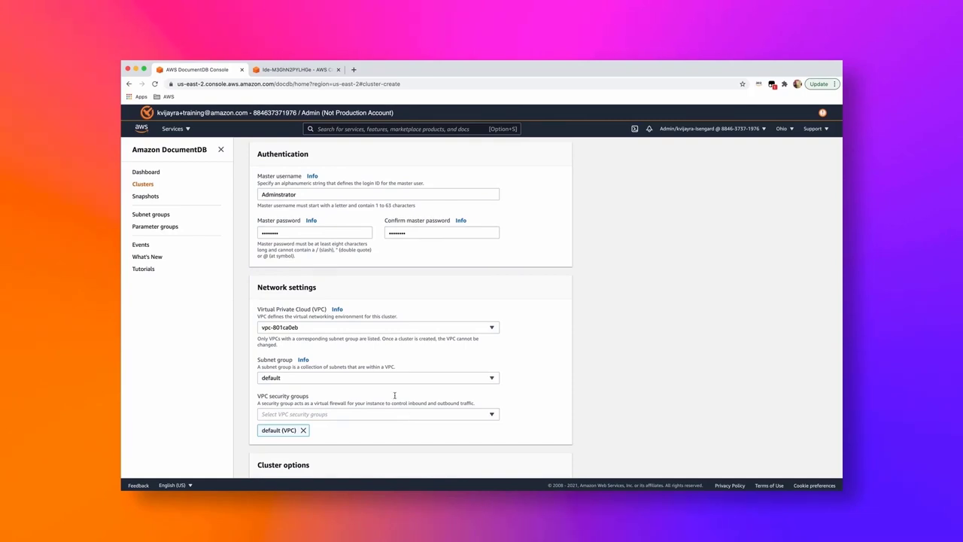
left_click(350, 329)
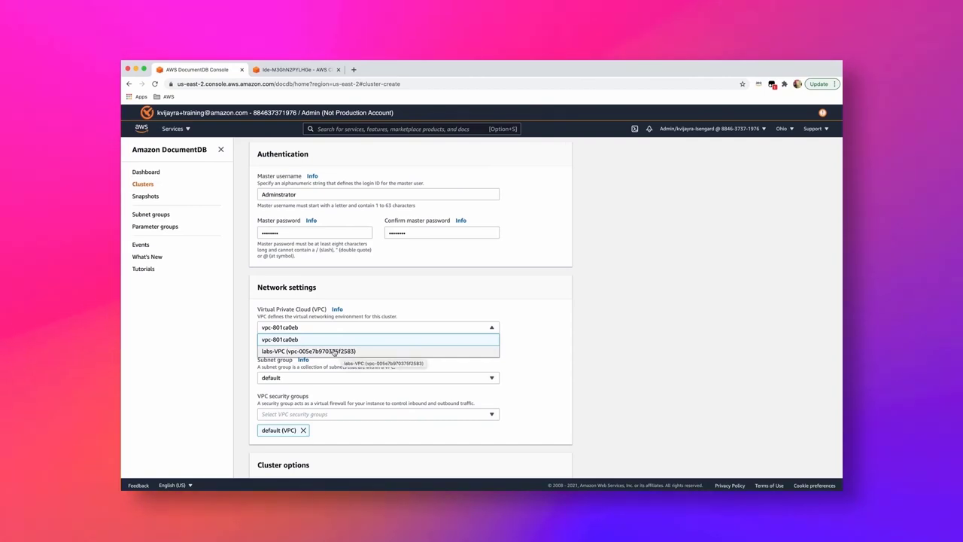
left_click(334, 351)
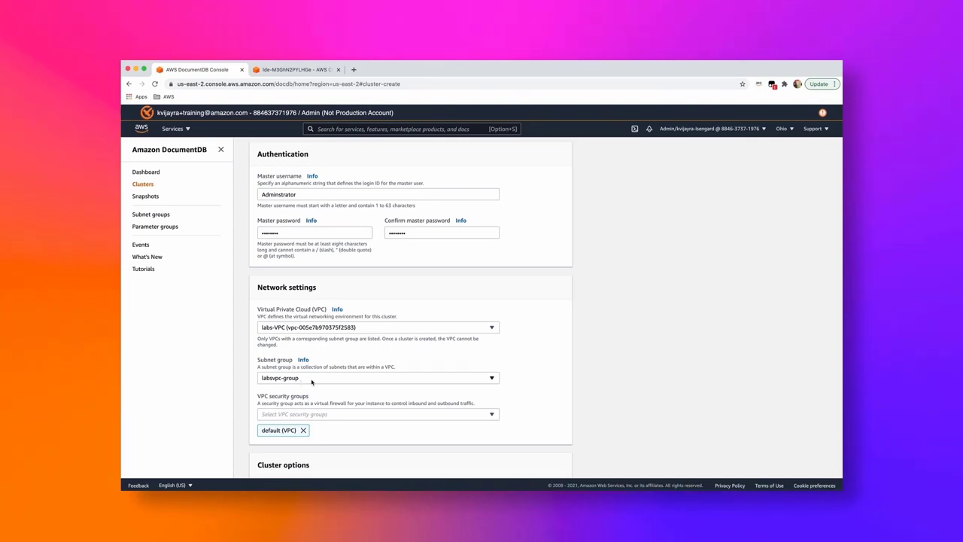
Replace the default VPC security group with docDb-inbound (VPC) in the network settings
left_click(303, 431)
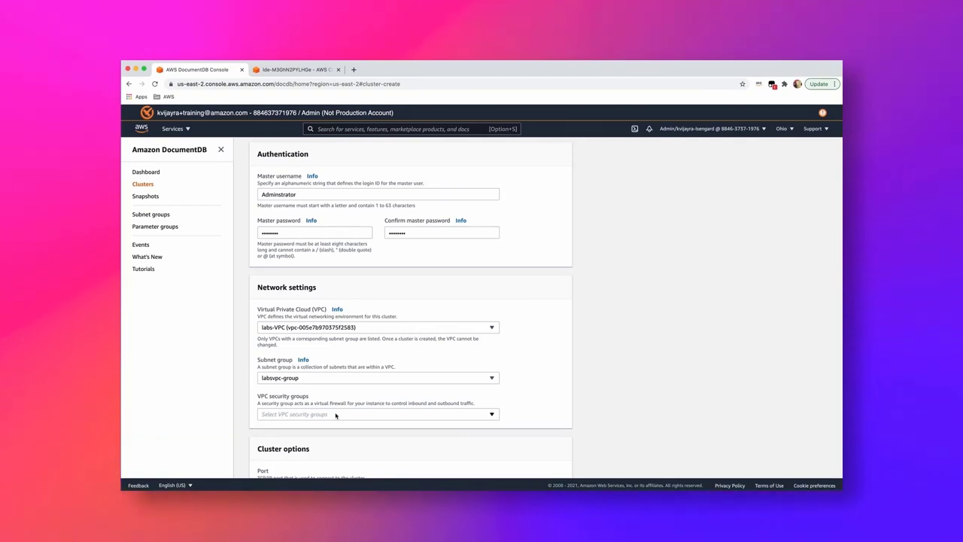
left_click(336, 416)
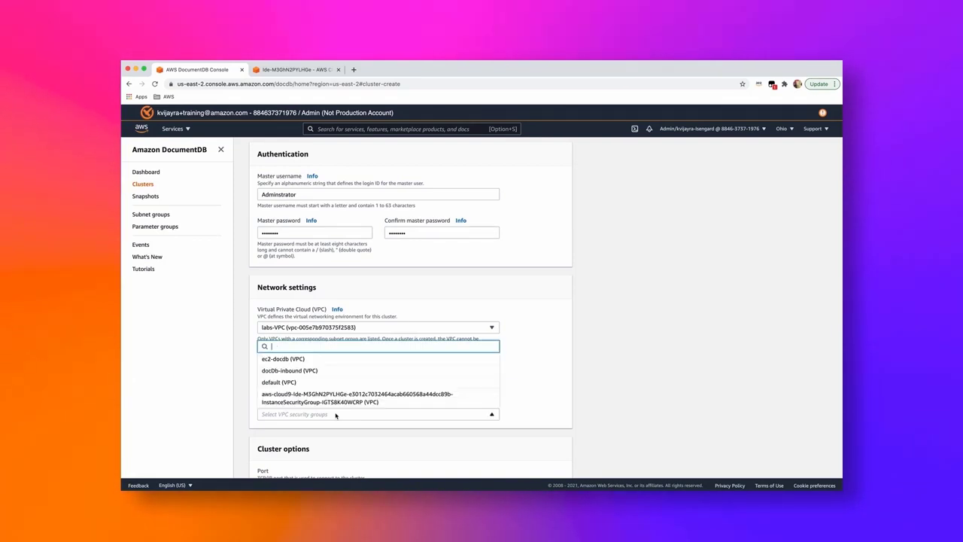
left_click(304, 372)
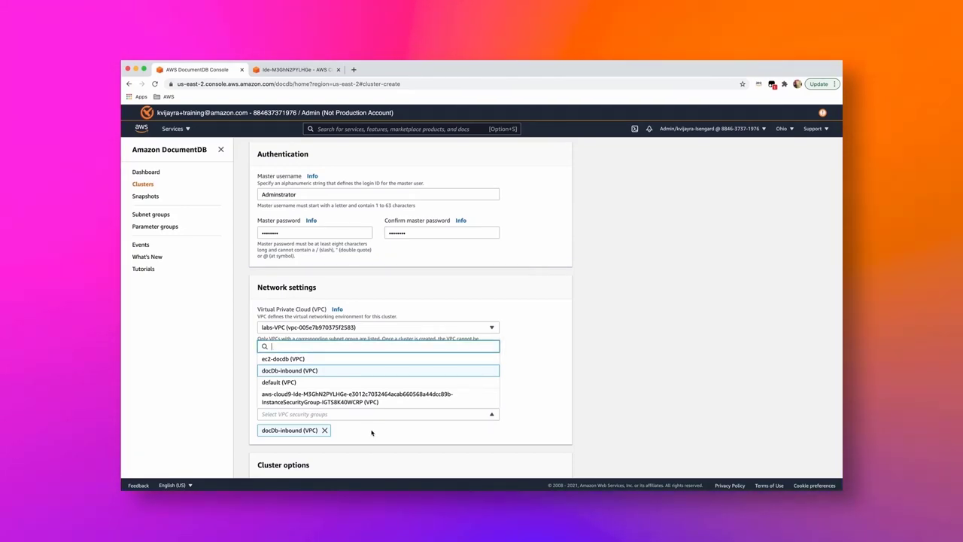
left_click(533, 406)
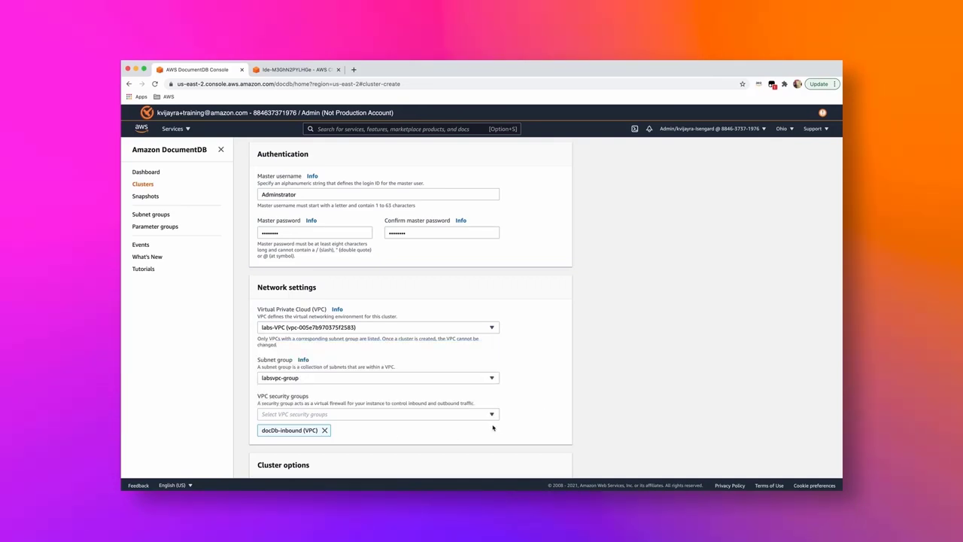
Set the cluster parameter group to clusterparam40 in the cluster options
scroll(479, 428, "down", 1)
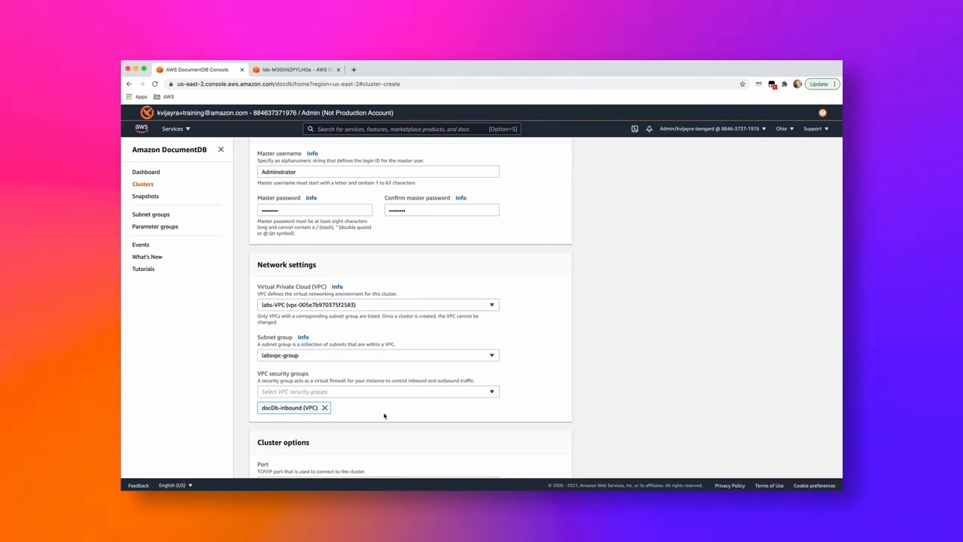
scroll(384, 415, "down", 5)
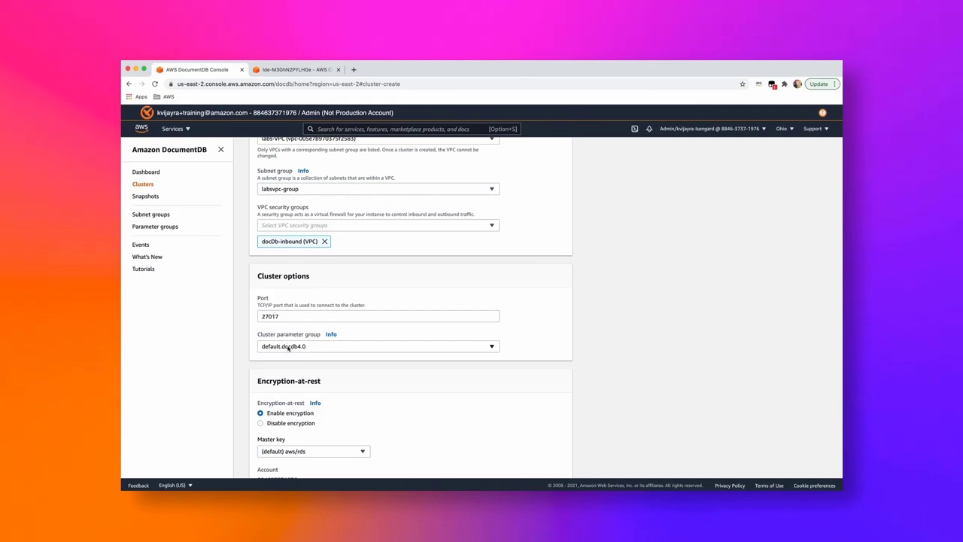
left_click(306, 349)
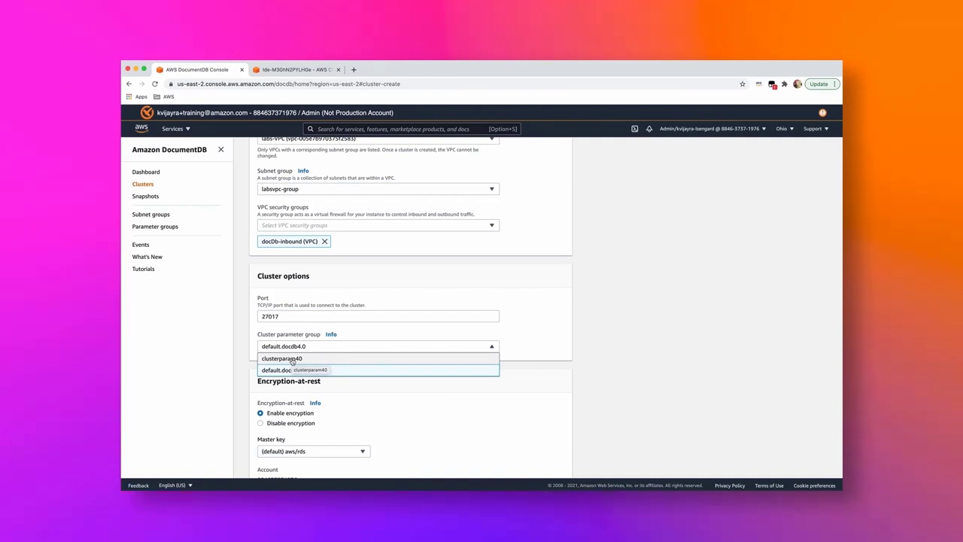
left_click(292, 359)
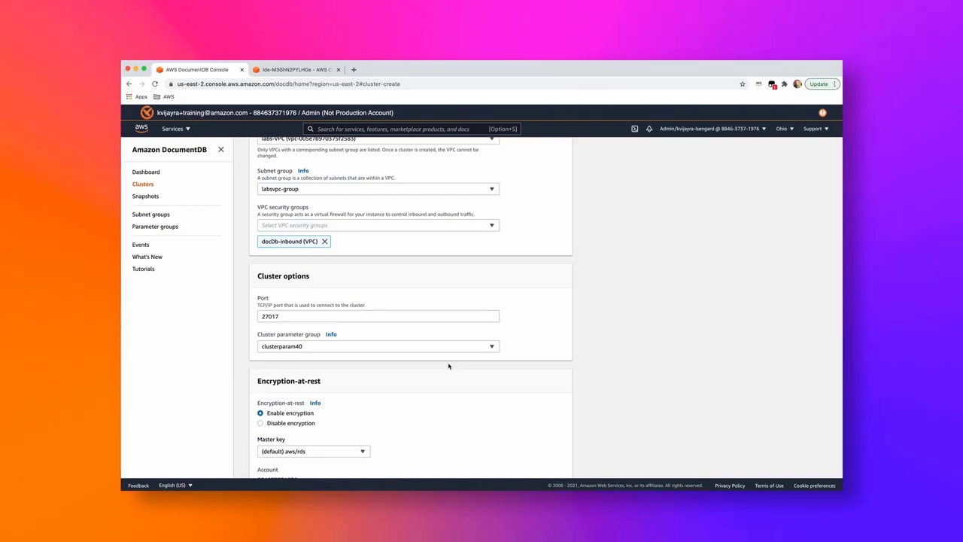
Review the encryption-at-rest settings and the available backup retention periods without changing them
scroll(442, 380, "down", 3)
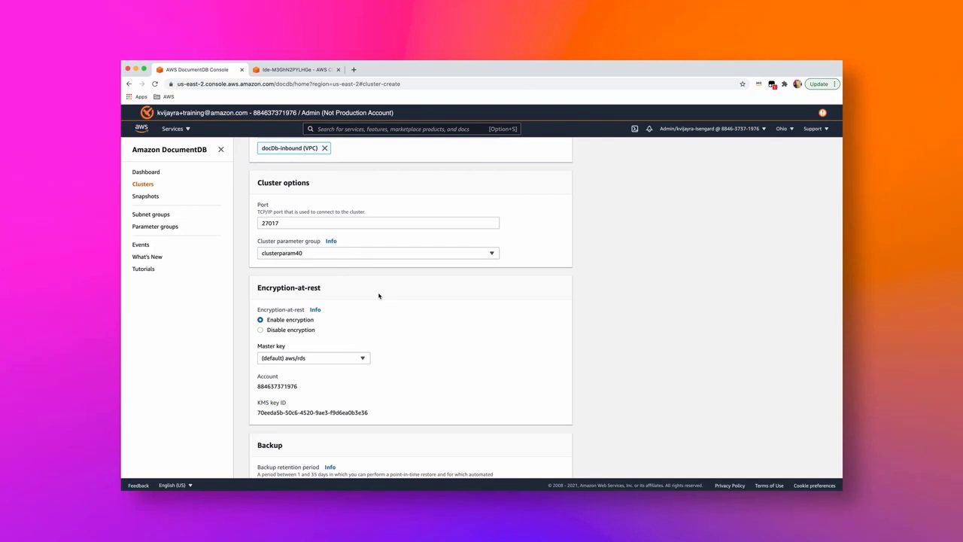
scroll(383, 337, "down", 2)
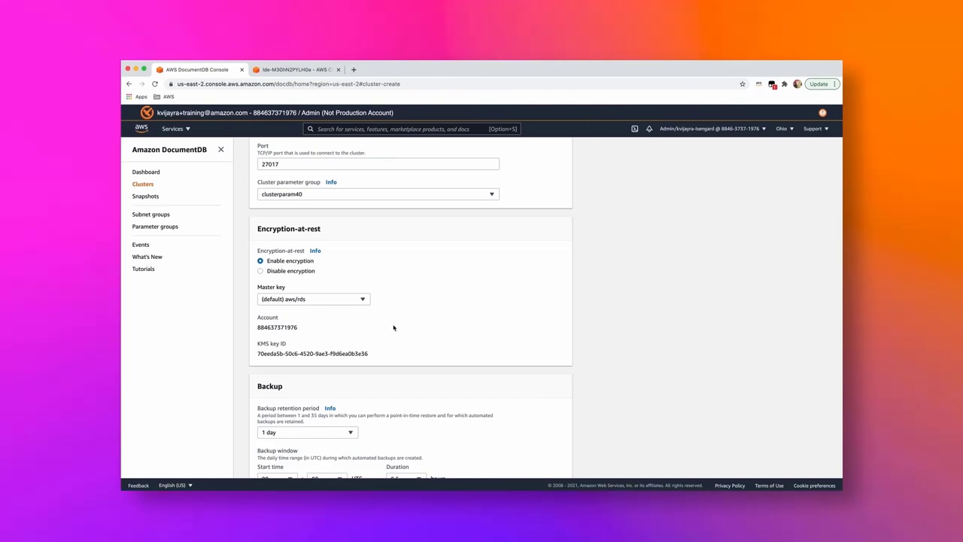
scroll(393, 328, "down", 4)
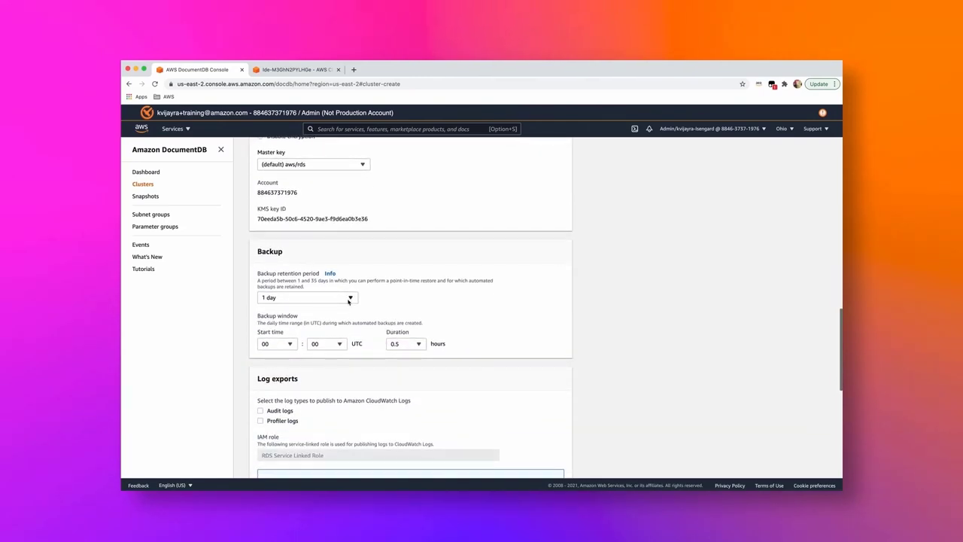
left_click(349, 298)
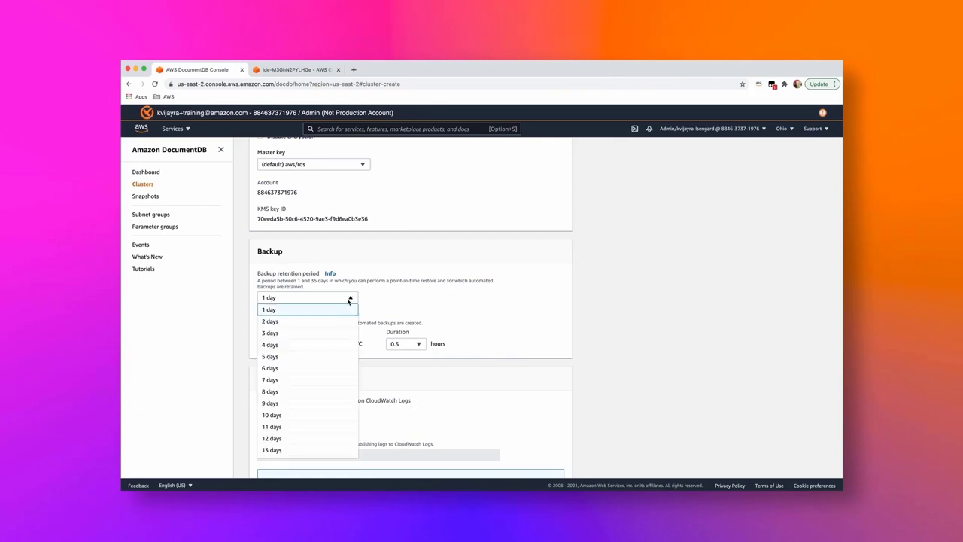
scroll(301, 416, "down", 5)
scroll(300, 417, "down", 3)
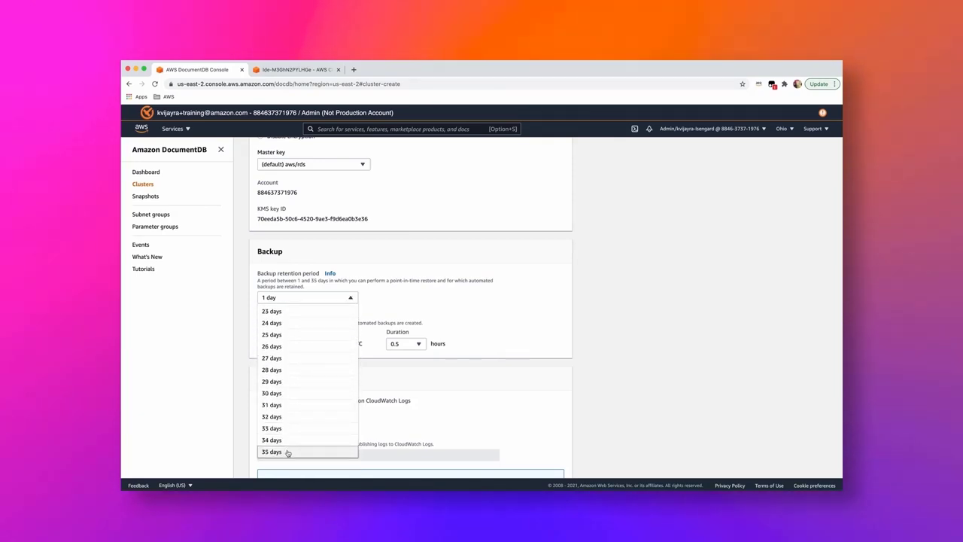
scroll(287, 451, "up", 8)
left_click(407, 323)
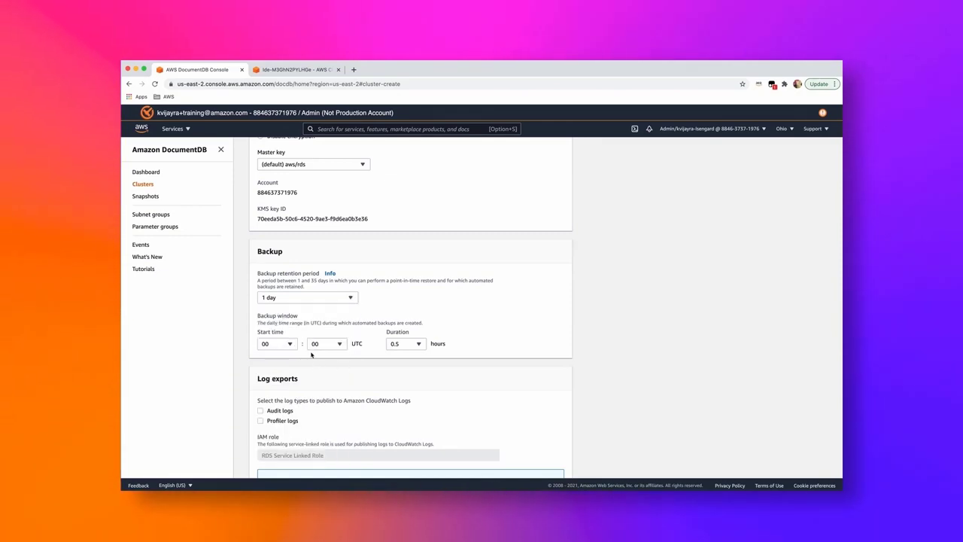
Enable publishing of both audit logs and profiler logs to Amazon CloudWatch Logs
scroll(305, 350, "down", 1)
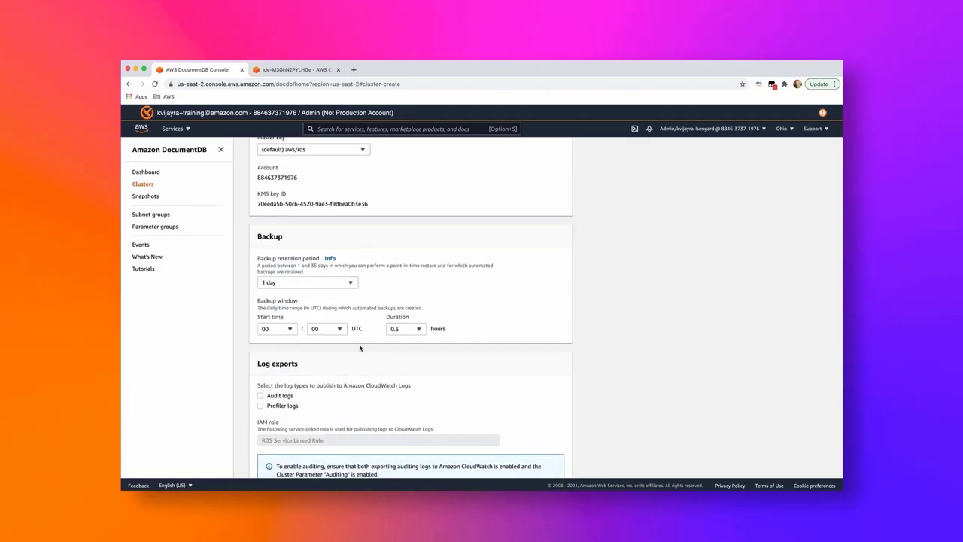
scroll(360, 358, "down", 1)
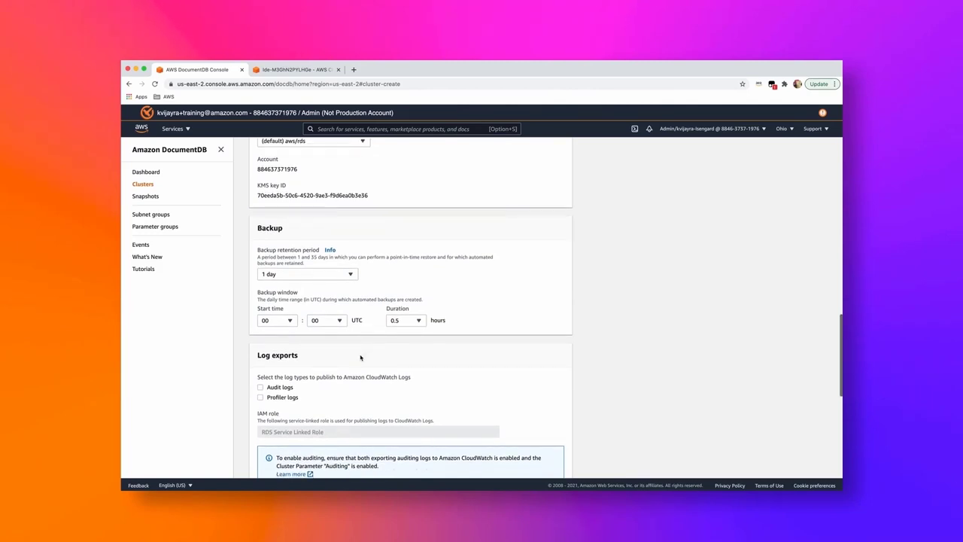
scroll(373, 359, "down", 1)
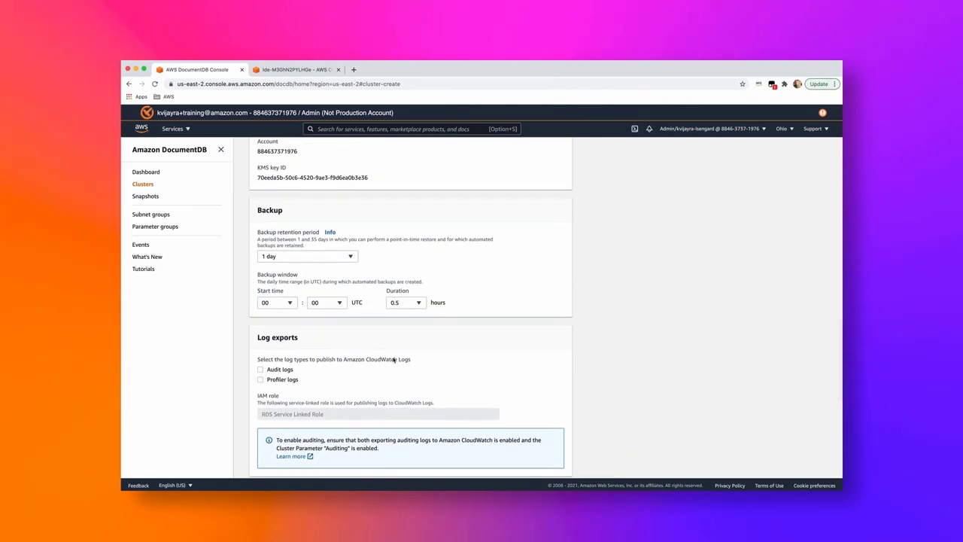
scroll(354, 356, "down", 1)
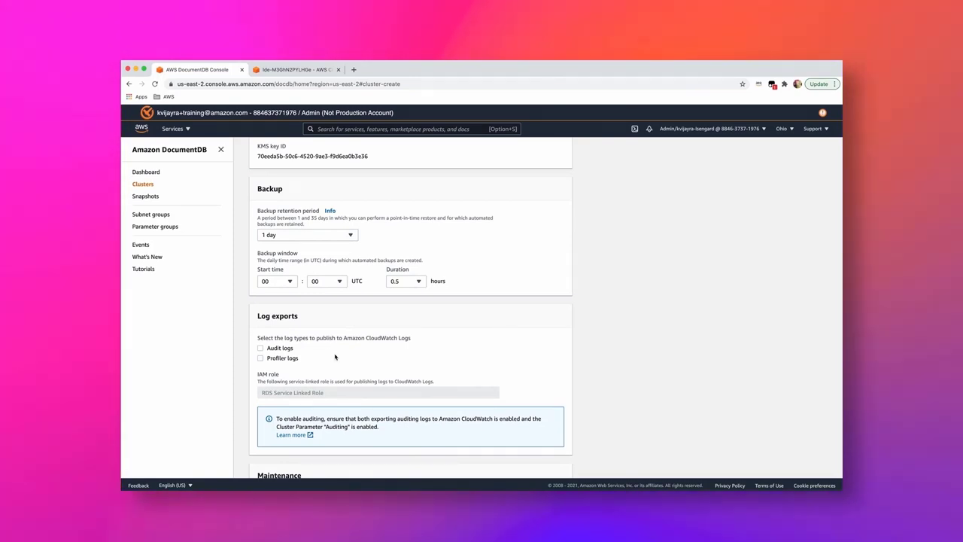
scroll(406, 365, "down", 3)
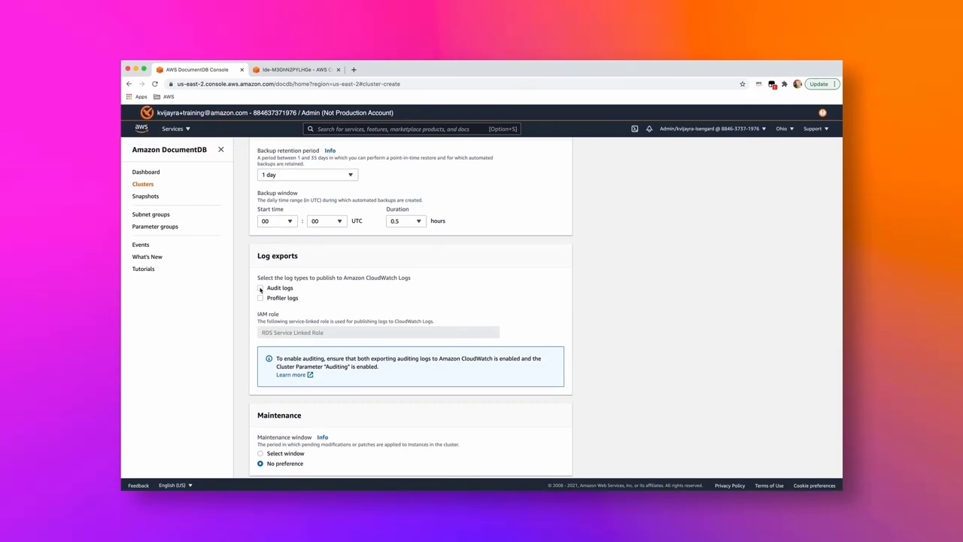
left_click(261, 288)
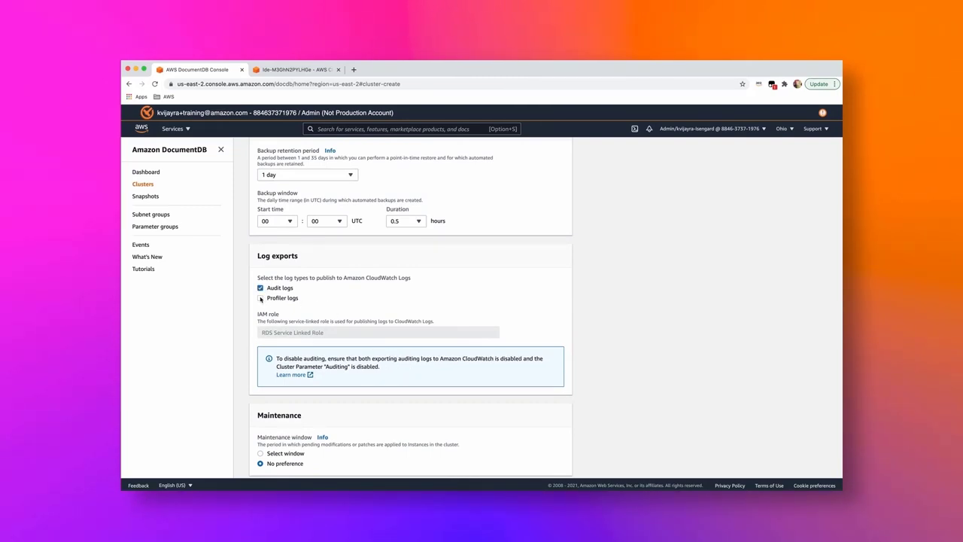
left_click(261, 298)
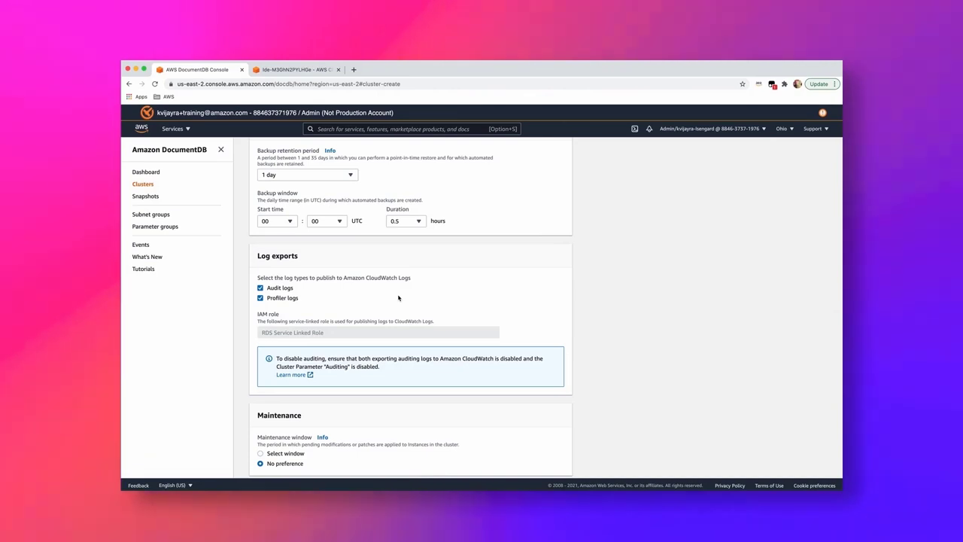
Choose a custom maintenance window with Sunday as the start day and 01 as the start hour
scroll(391, 305, "down", 5)
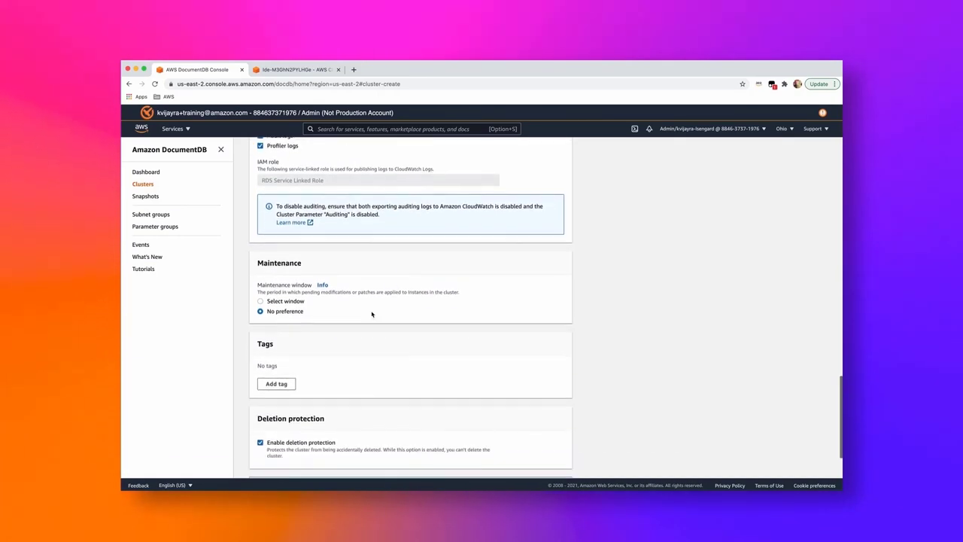
left_click(284, 300)
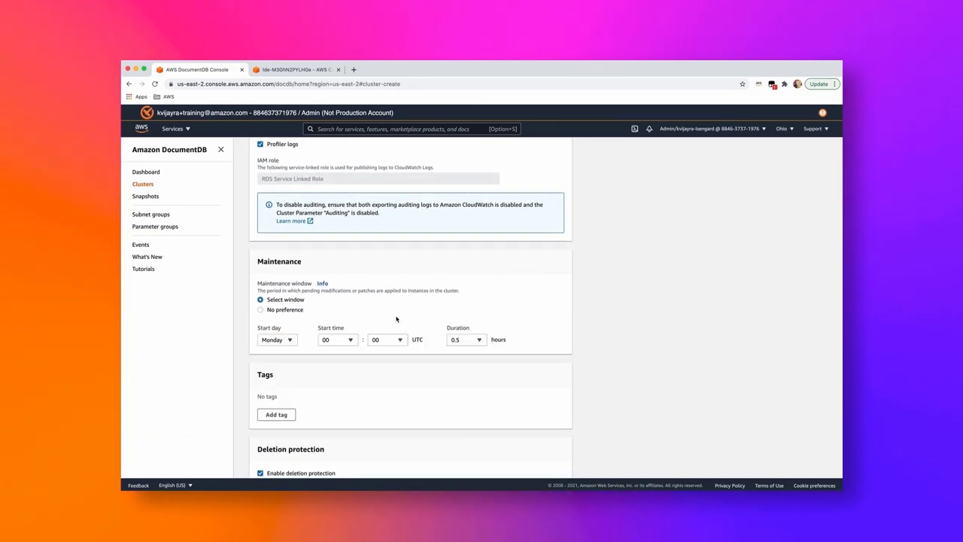
left_click(292, 341)
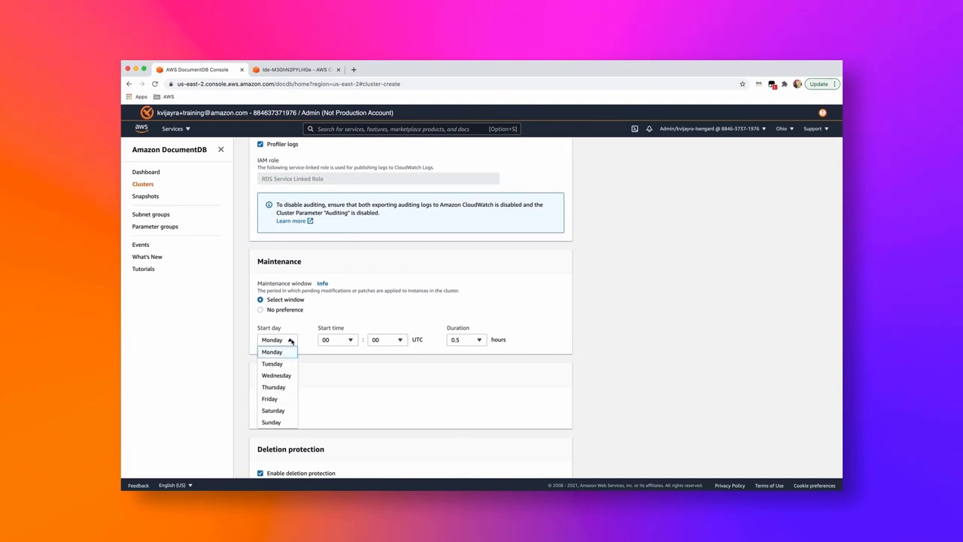
left_click(273, 423)
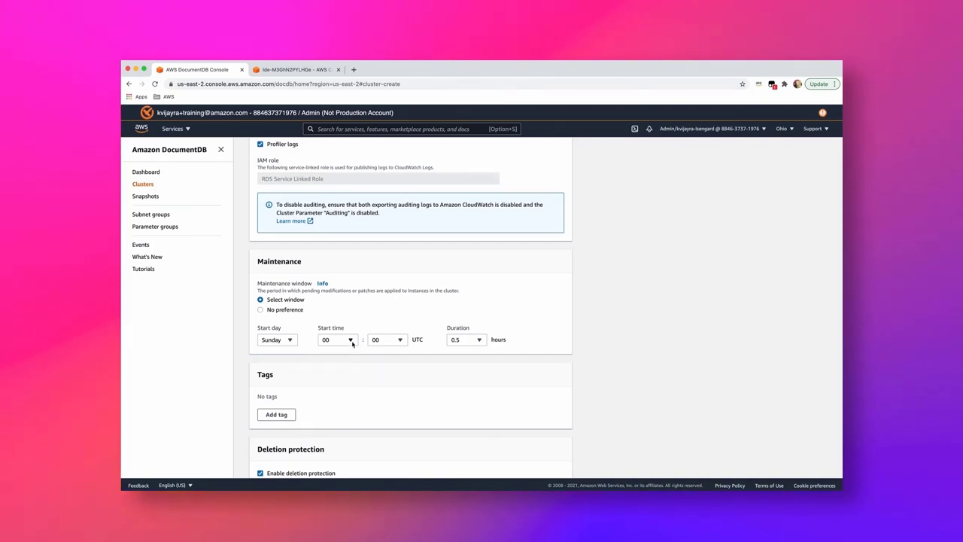
left_click(351, 341)
key("Down")
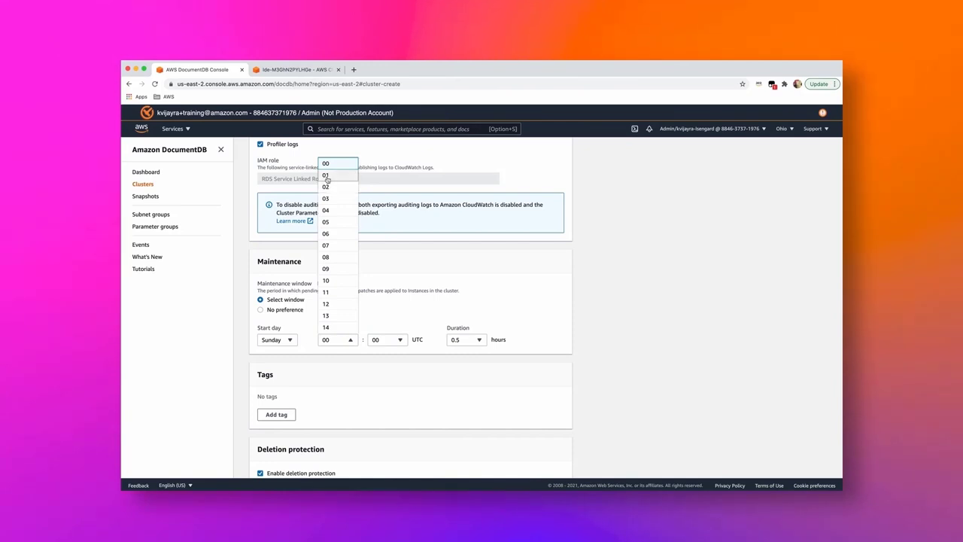
key("Return")
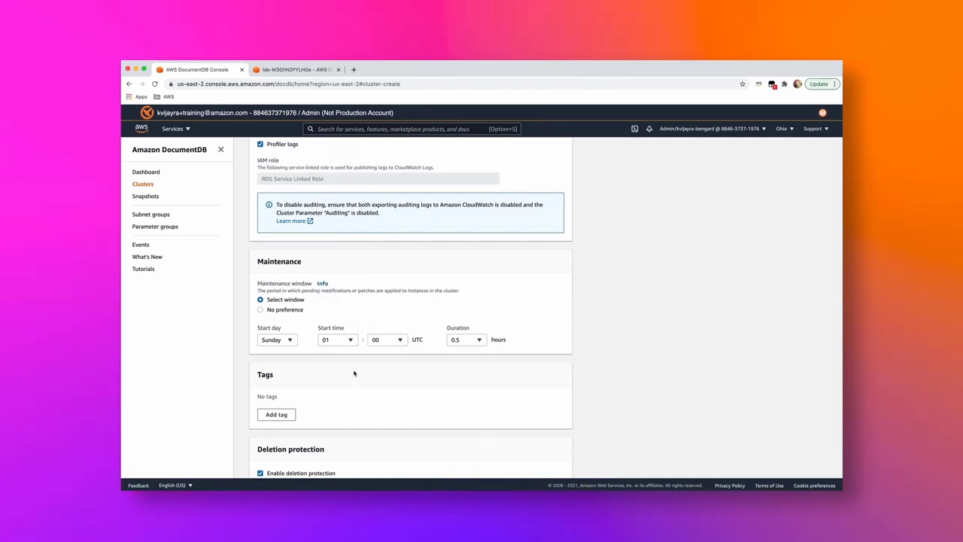
Add a tag to the cluster with the key env and the value dev
scroll(362, 383, "down", 1)
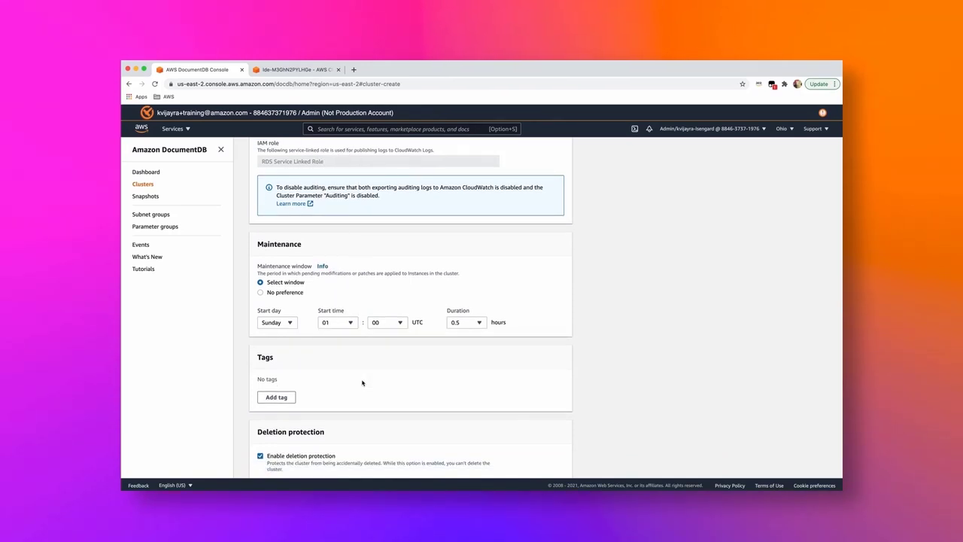
left_click(276, 397)
left_click(307, 391)
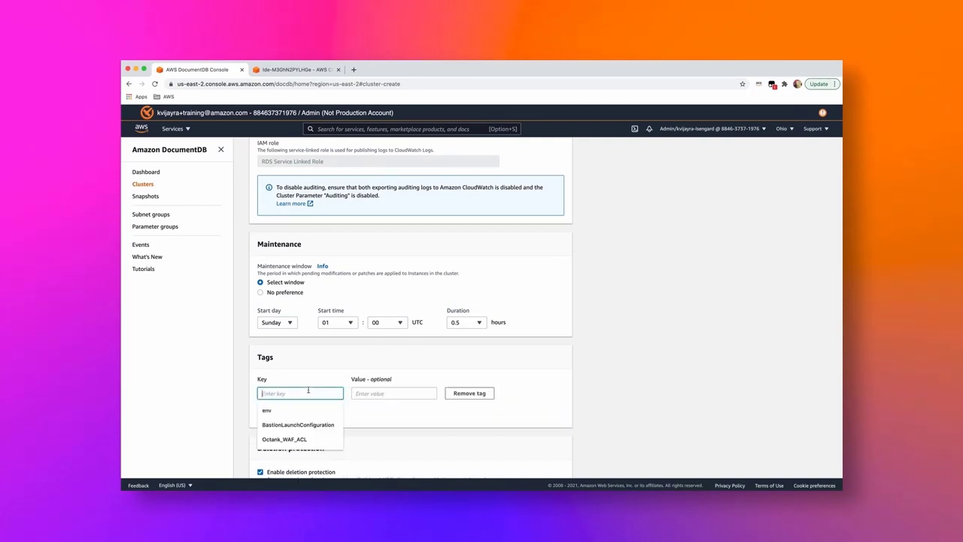
type("env")
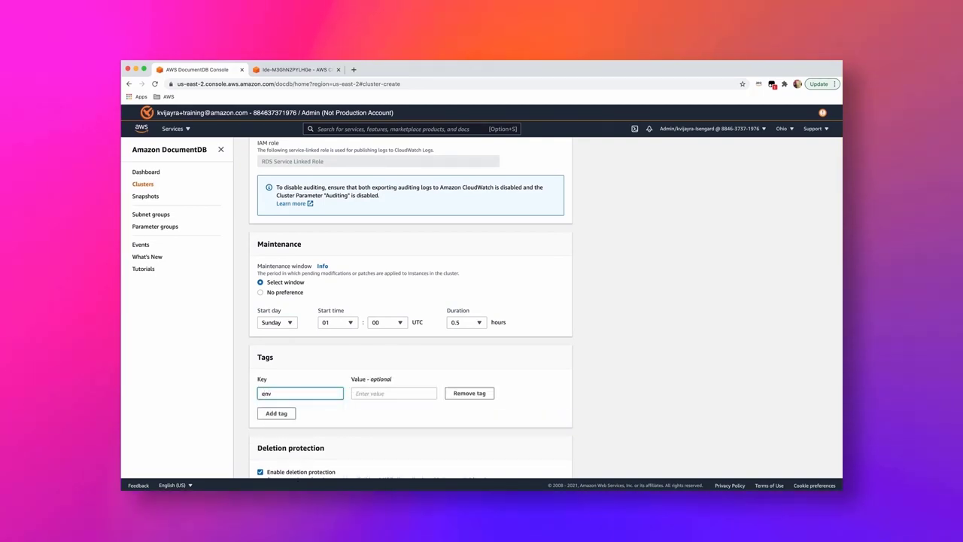
left_click(388, 394)
type("dev")
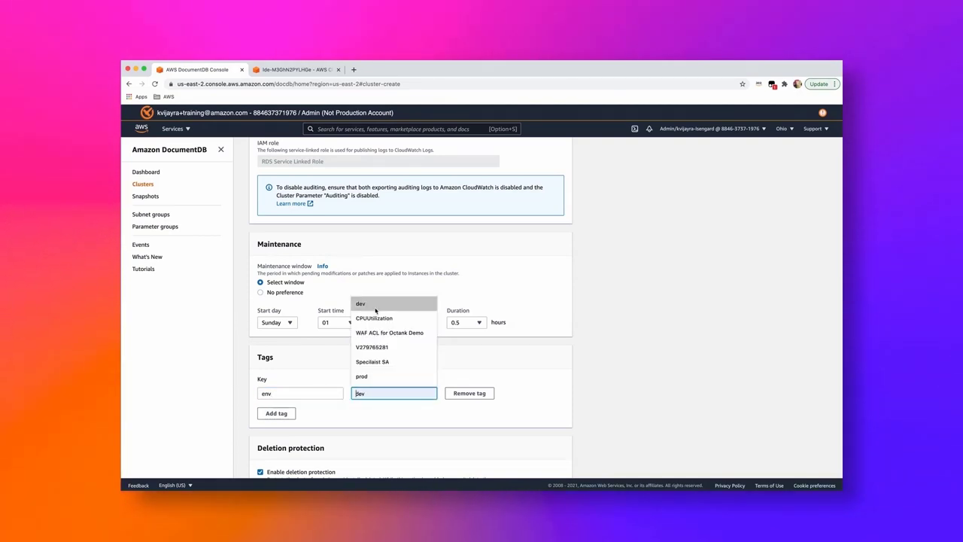
left_click(357, 414)
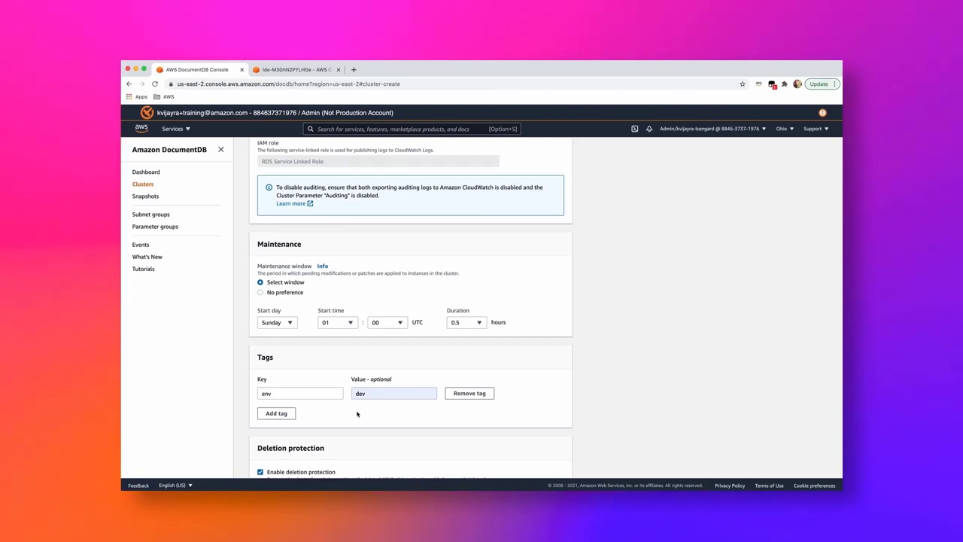
Keep deletion protection enabled and create the cluster with the configured settings
scroll(361, 414, "down", 5)
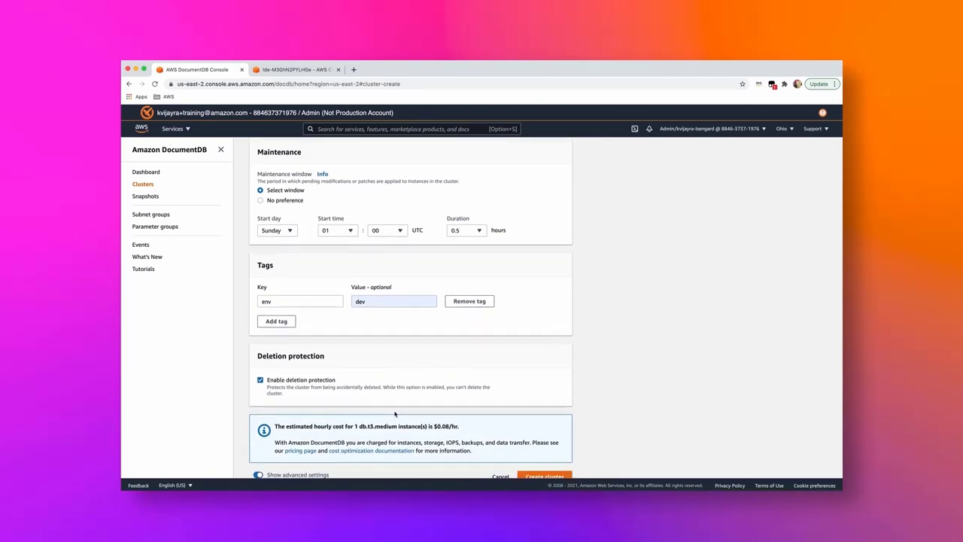
scroll(391, 413, "down", 1)
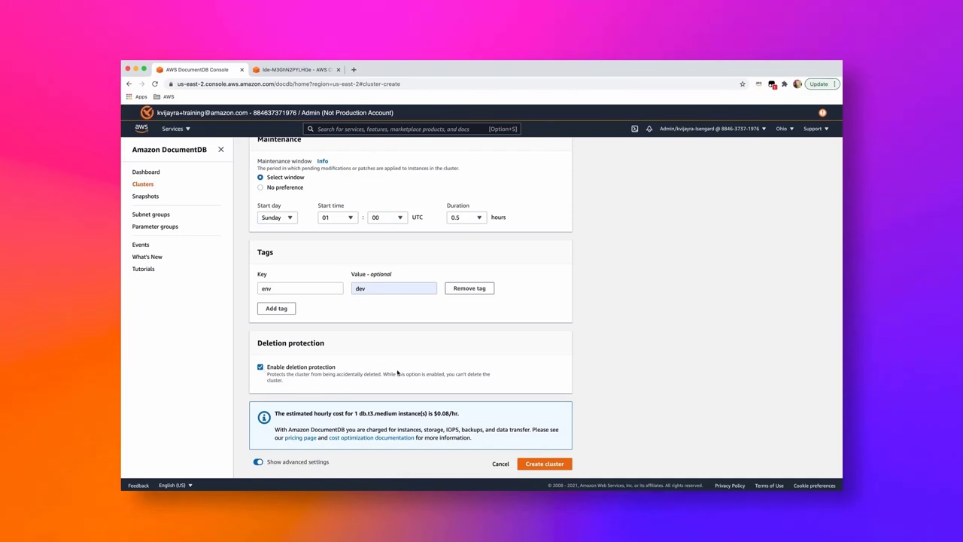
left_click(542, 466)
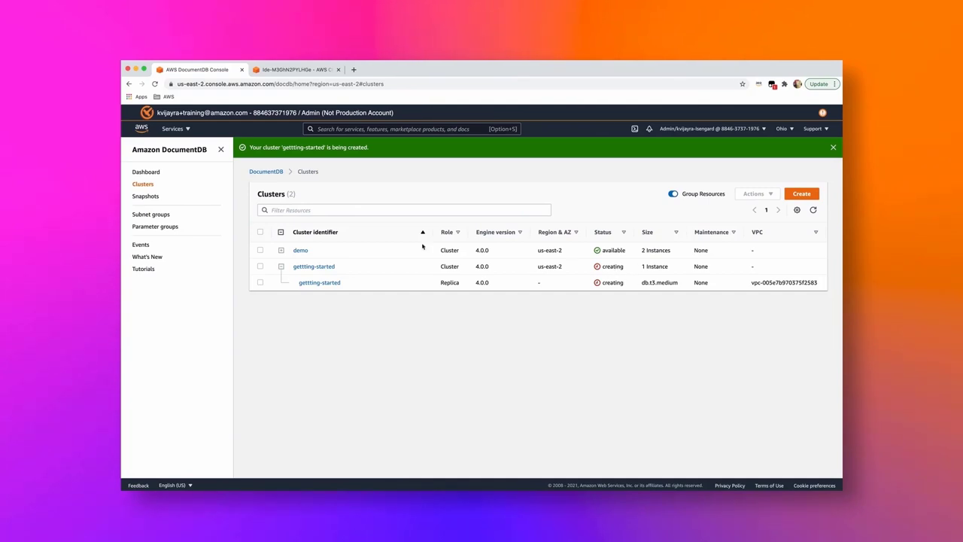
Open the demo cluster's details, copy its mongo shell connection command, and highlight the <insertYourPassword> placeholder
left_click(301, 251)
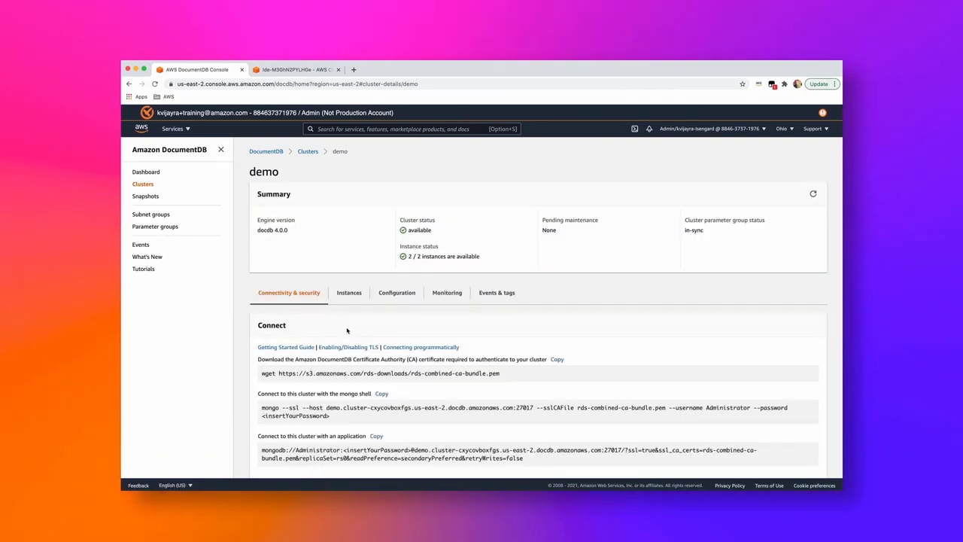
scroll(347, 328, "down", 2)
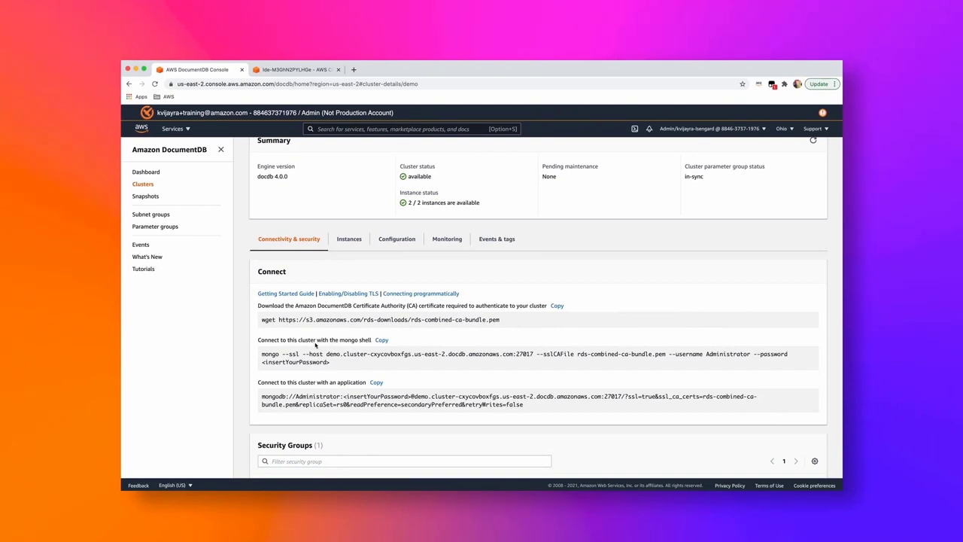
left_click(382, 341)
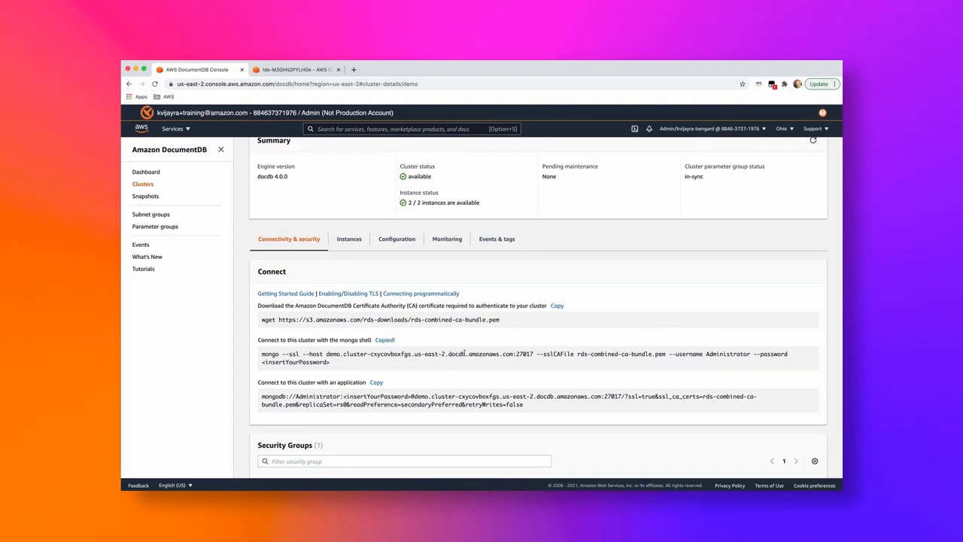
scroll(353, 354, "up", 1)
left_click_drag(330, 366, 262, 366)
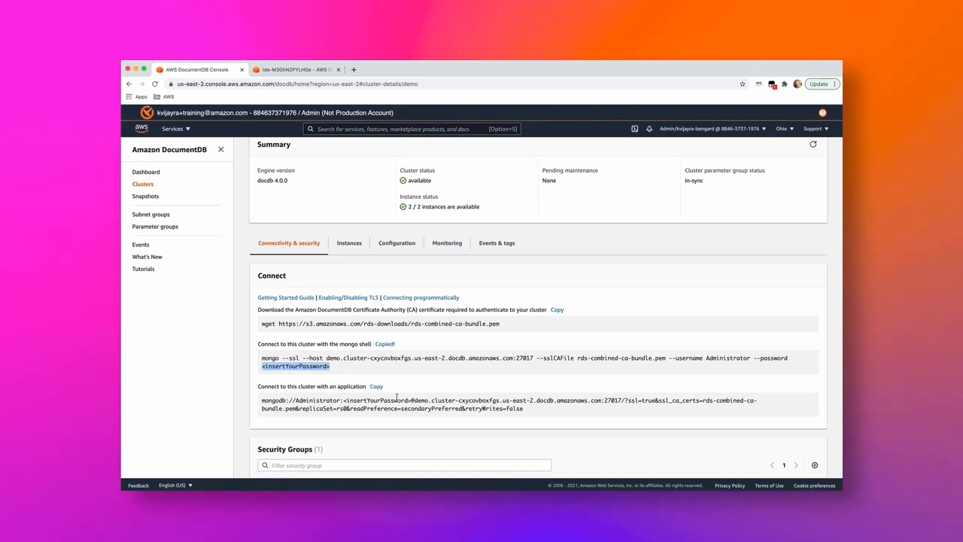
Copy the demo cluster's application connection string and highlight the full mongodb:// string
left_click(377, 387)
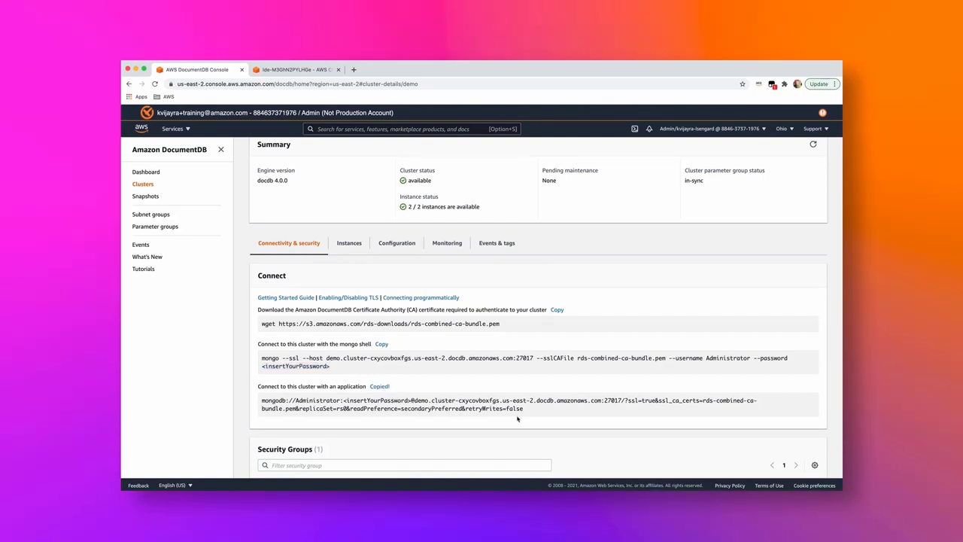
left_click_drag(531, 412, 262, 402)
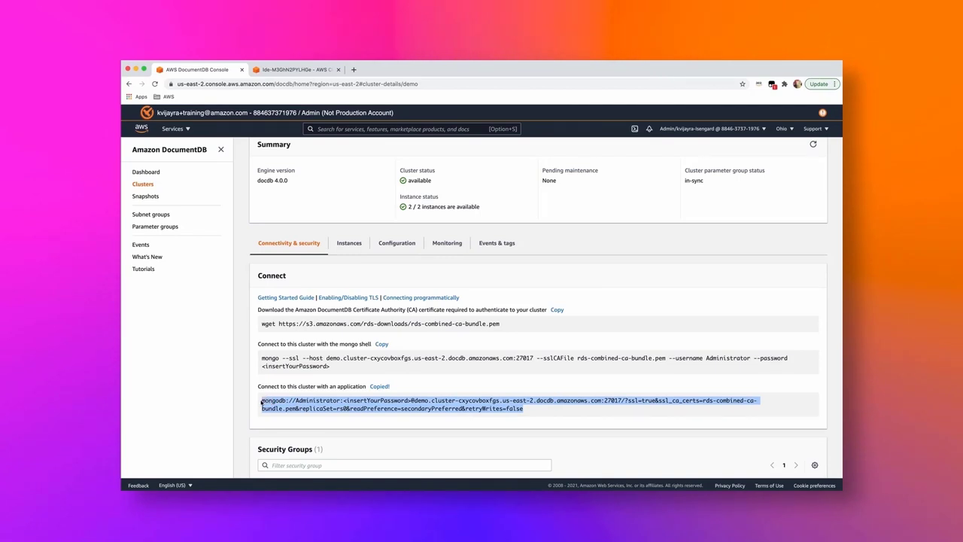
Open the docDb-inbound security group in a separate browser tab and examine its inbound rule's source and port range
scroll(404, 405, "down", 2)
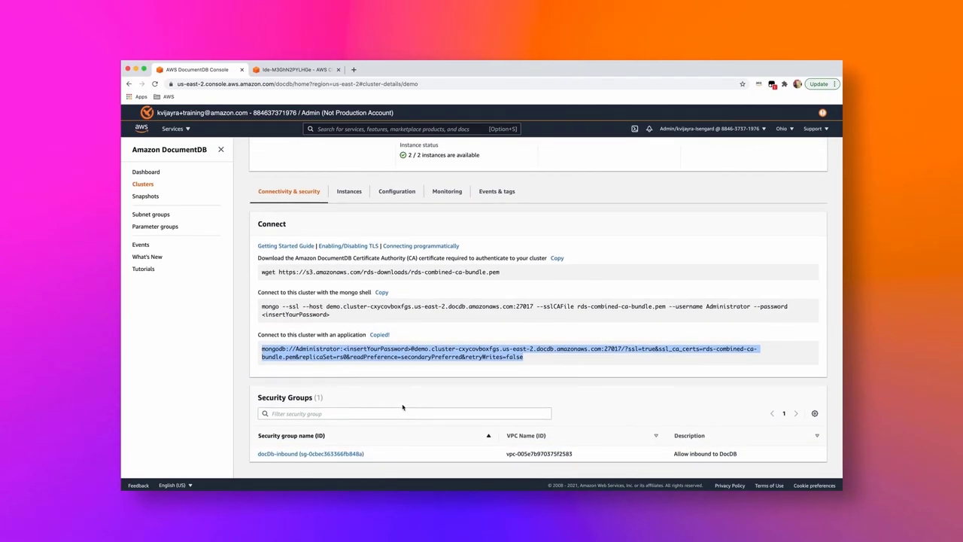
left_click(371, 436)
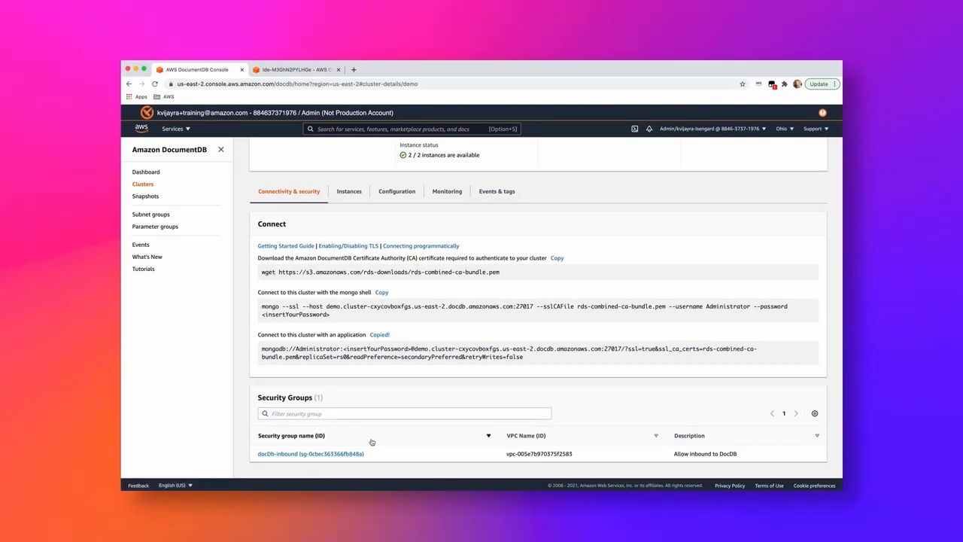
right_click(319, 454)
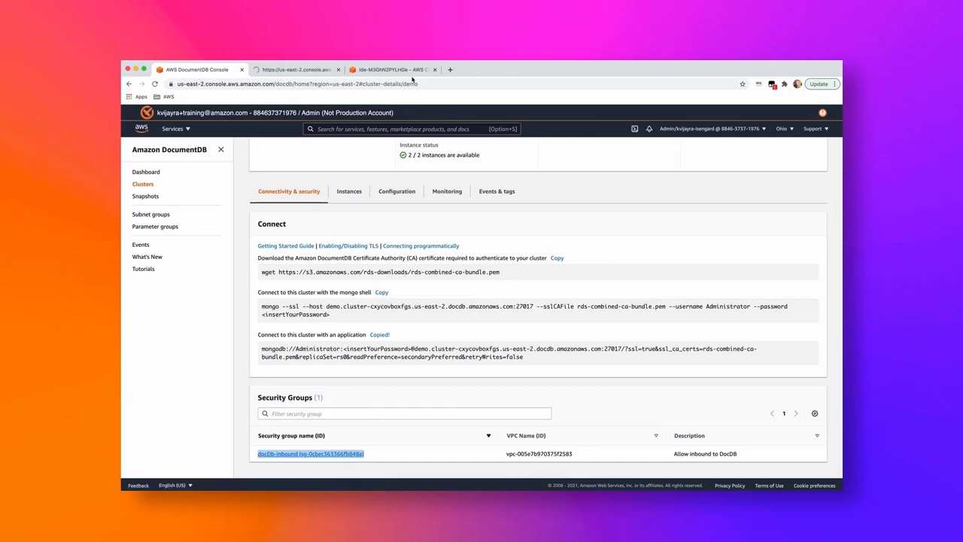
left_click(298, 69)
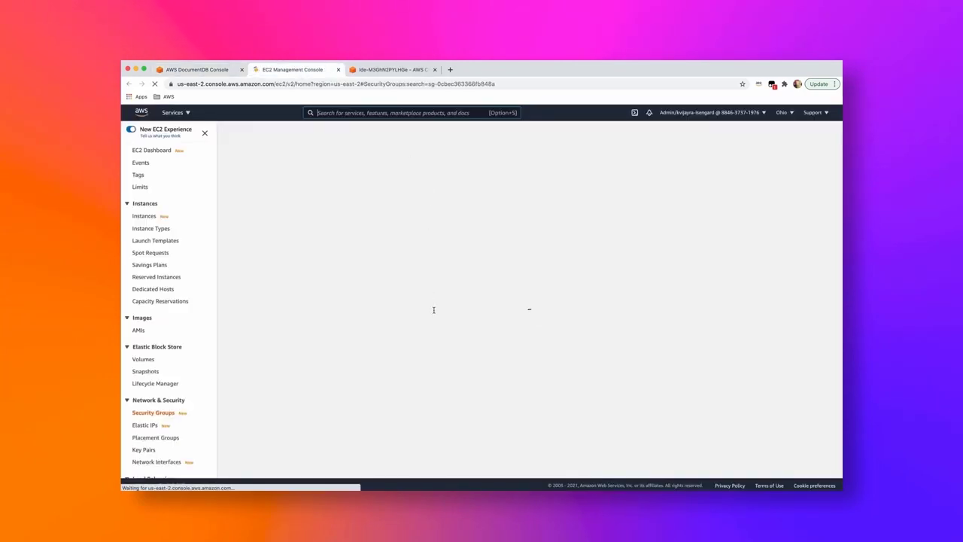
left_click(293, 342)
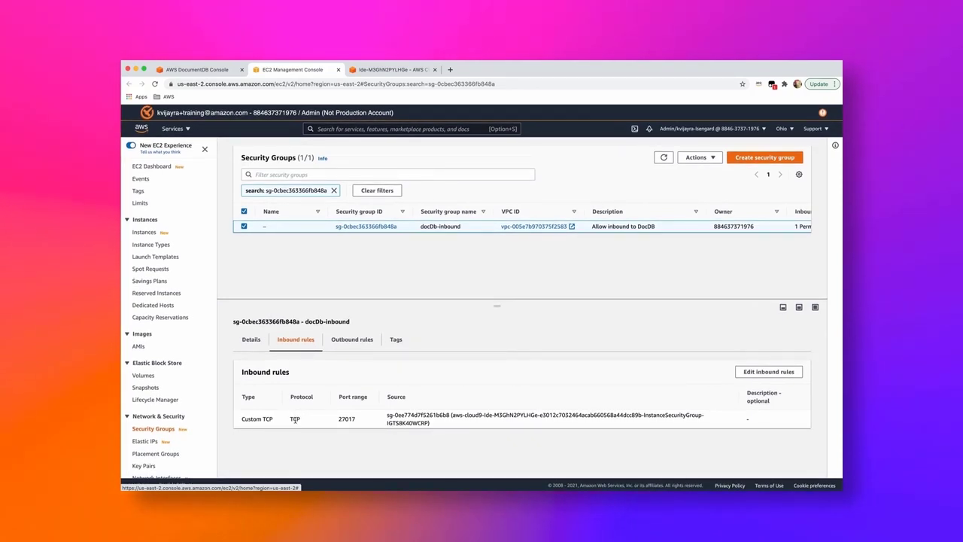
double_click(344, 419)
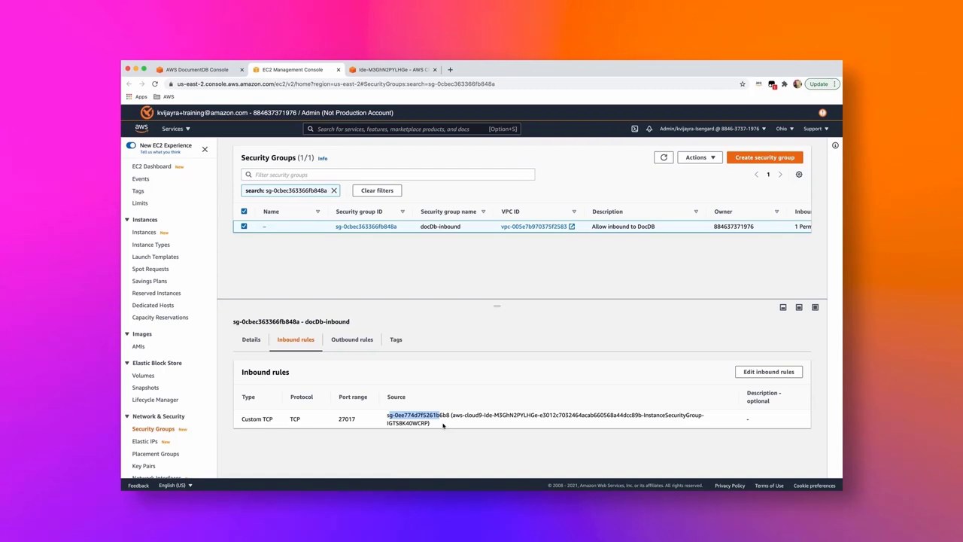
left_click_drag(443, 426, 392, 411)
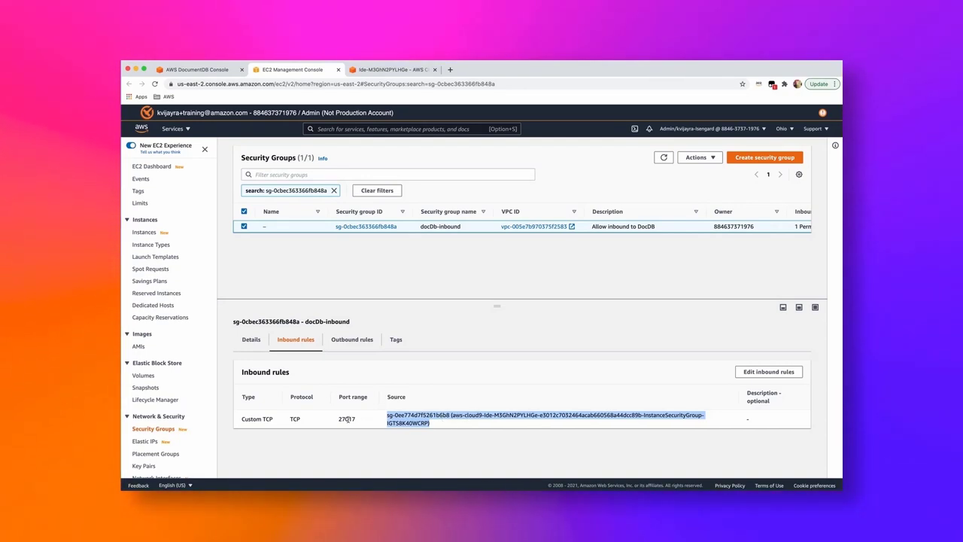
left_click_drag(337, 419, 383, 424)
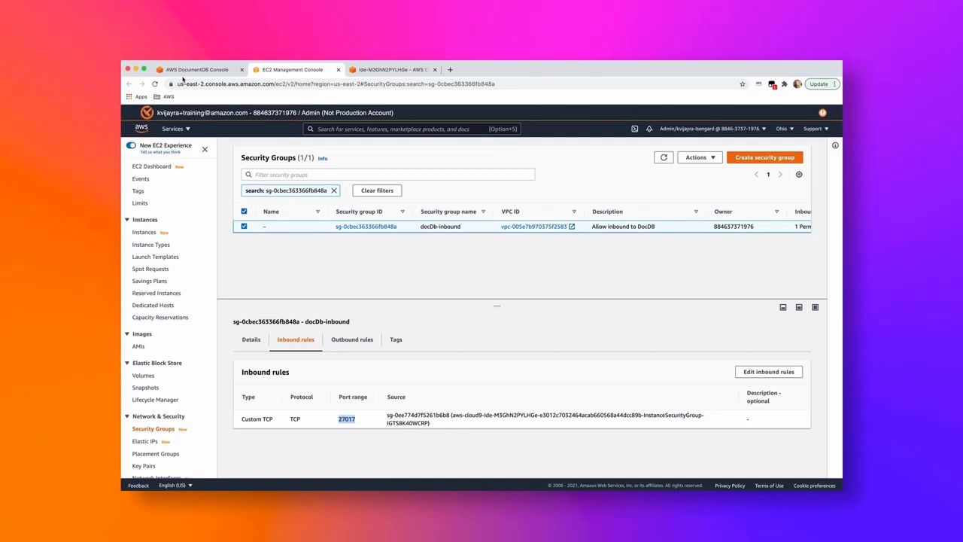
Return to the demo cluster's details and review its instances and its configuration, including backup and maintenance settings
left_click(198, 70)
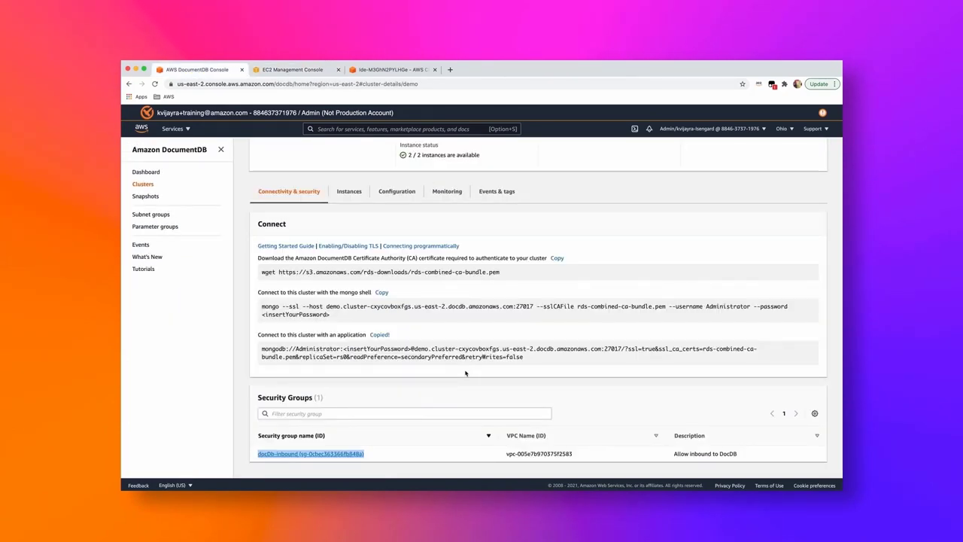
scroll(452, 372, "up", 1)
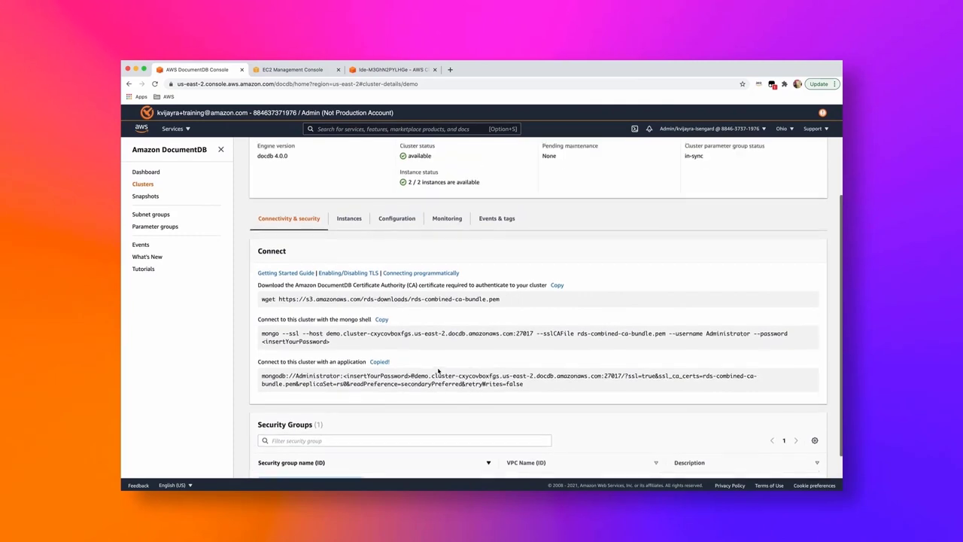
scroll(439, 371, "up", 1)
left_click(349, 231)
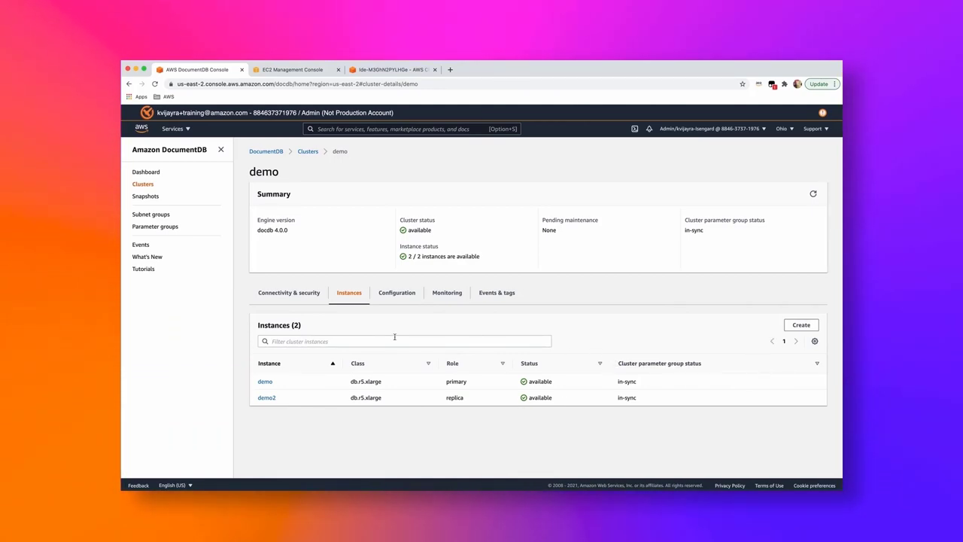
left_click(397, 293)
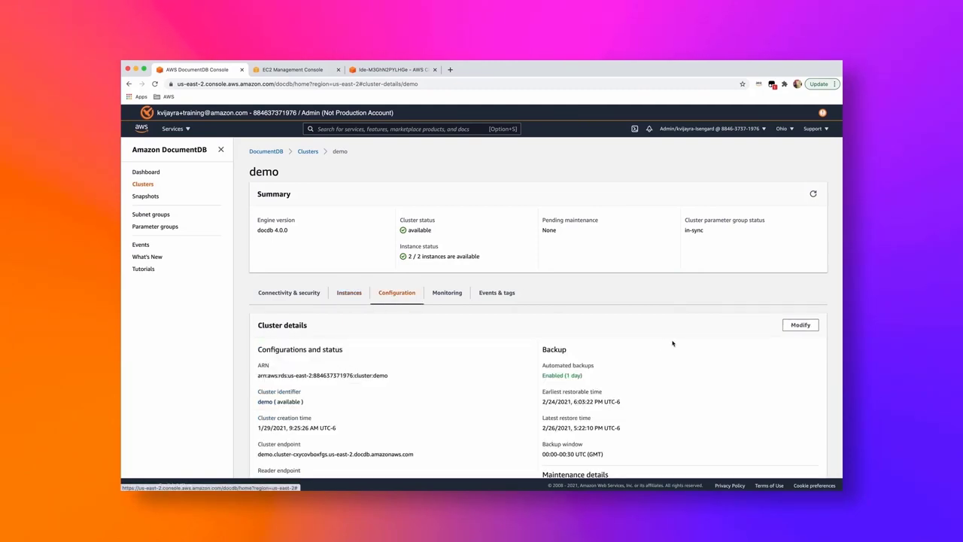
scroll(669, 352, "down", 3)
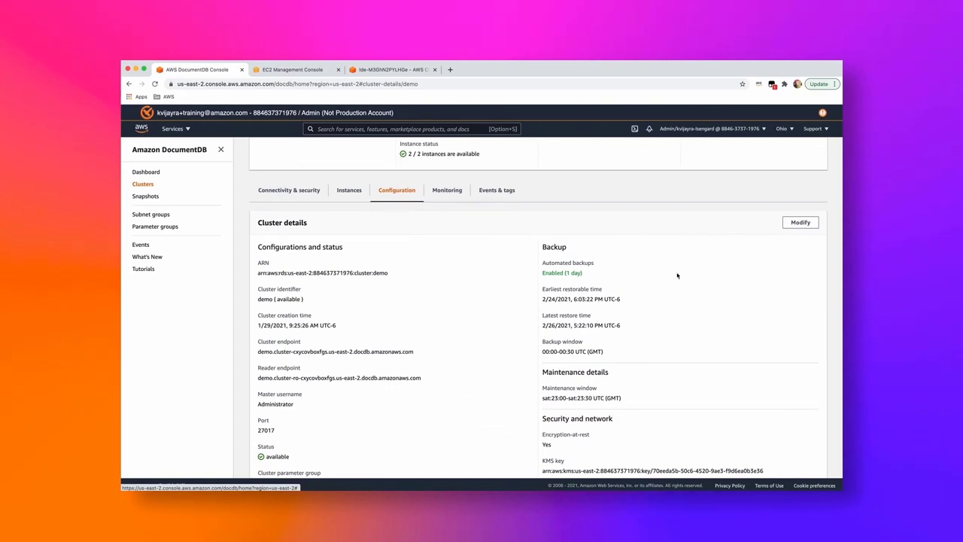
scroll(741, 256, "down", 1)
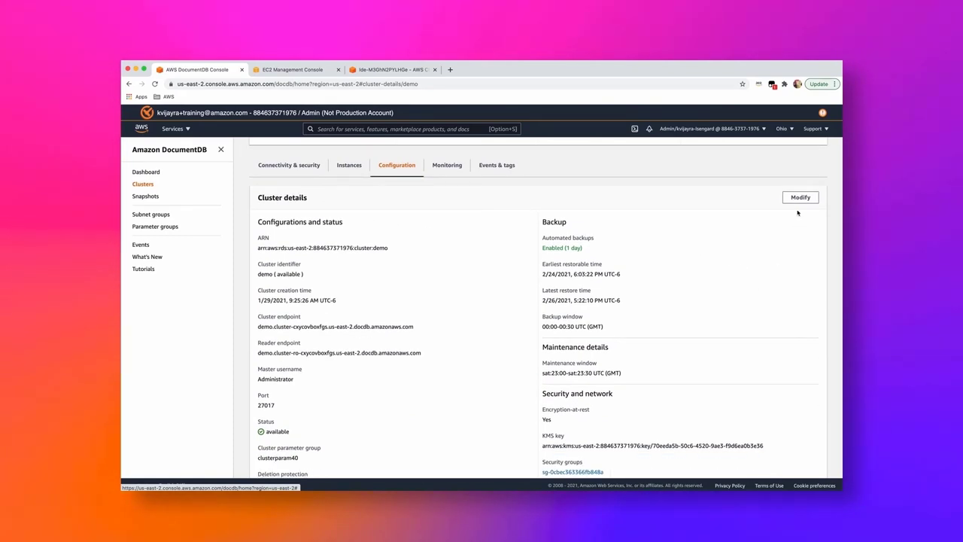
Open the demo cluster for modification, review the editable settings down to deletion protection, and cancel without changing anything
left_click(800, 198)
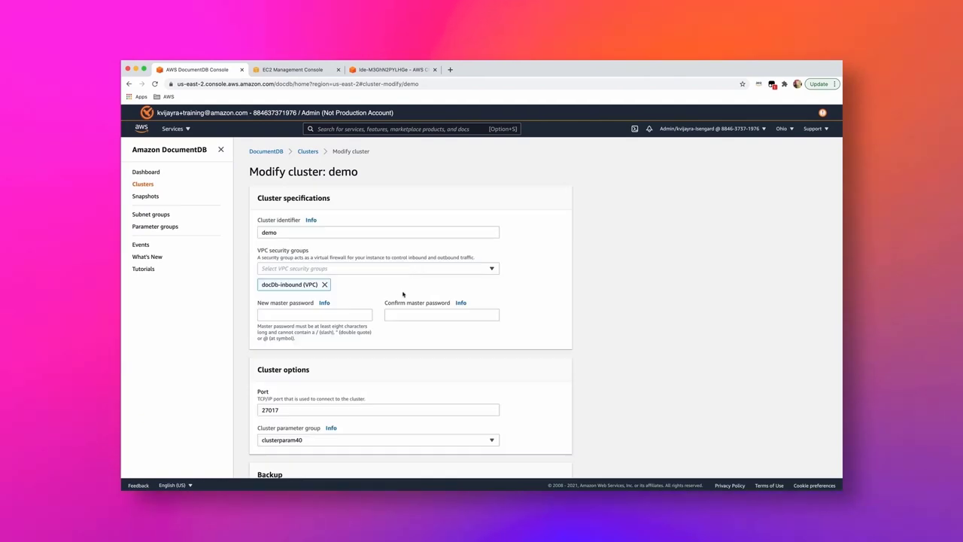
scroll(398, 294, "down", 1)
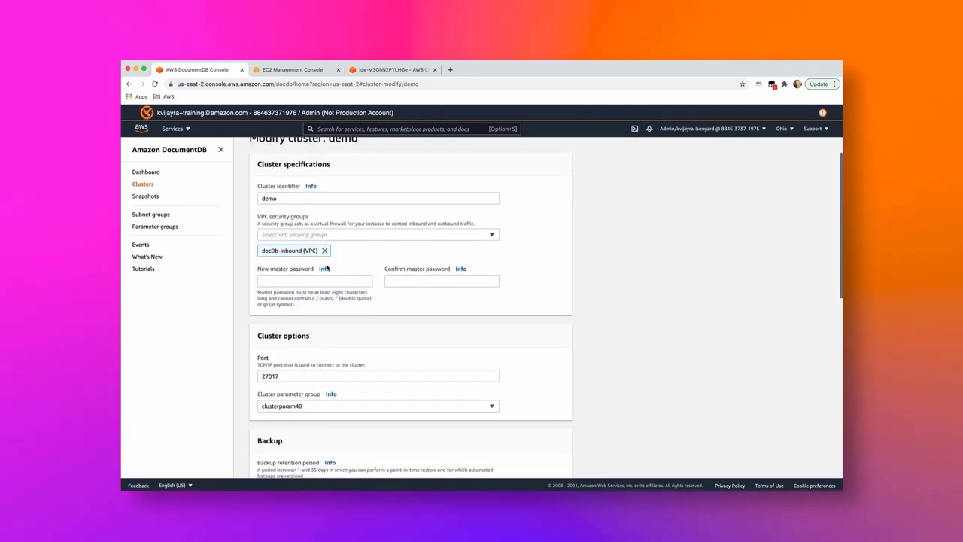
scroll(326, 267, "down", 5)
scroll(326, 326, "down", 8)
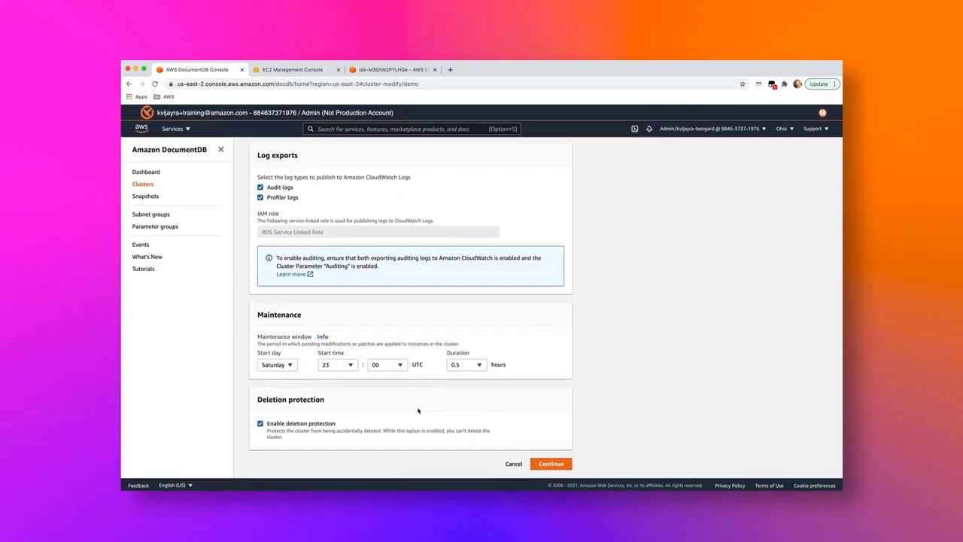
left_click(514, 464)
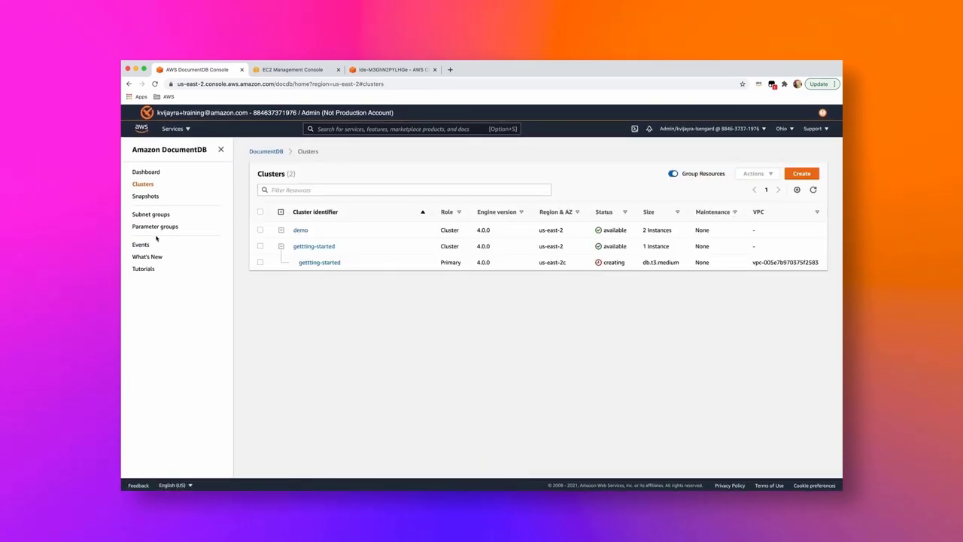
Reopen the demo cluster's details and review its CloudWatch monitoring graphs, recent events and tags
left_click(300, 230)
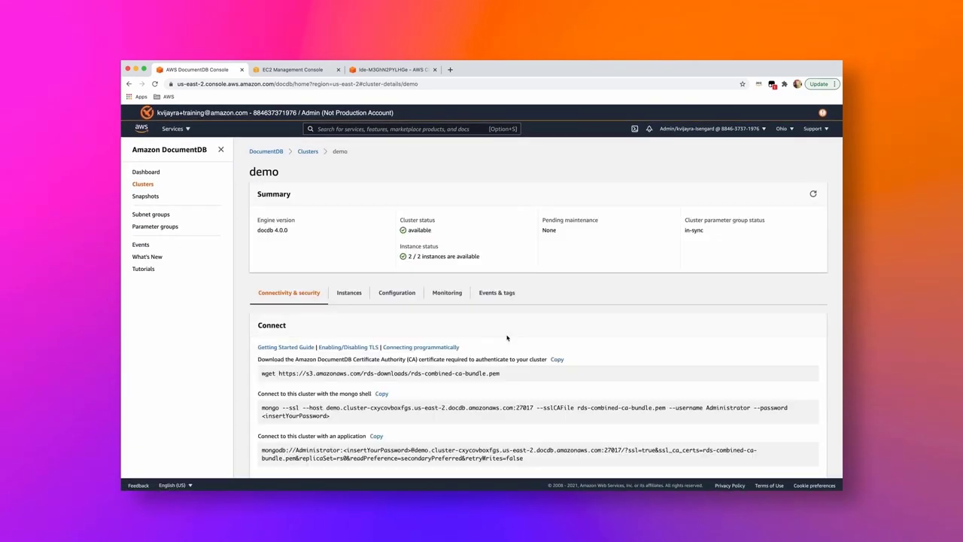
left_click(451, 295)
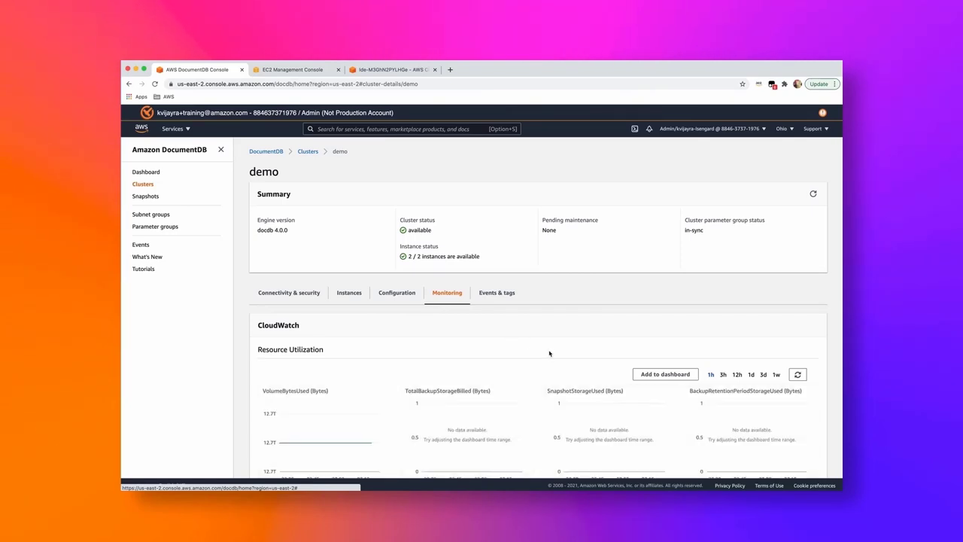
scroll(472, 338, "down", 3)
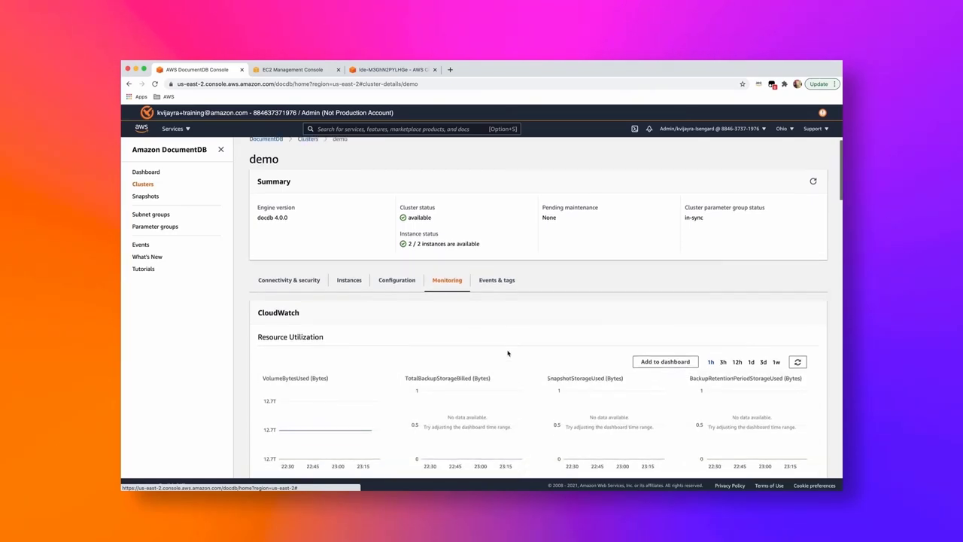
scroll(508, 353, "down", 2)
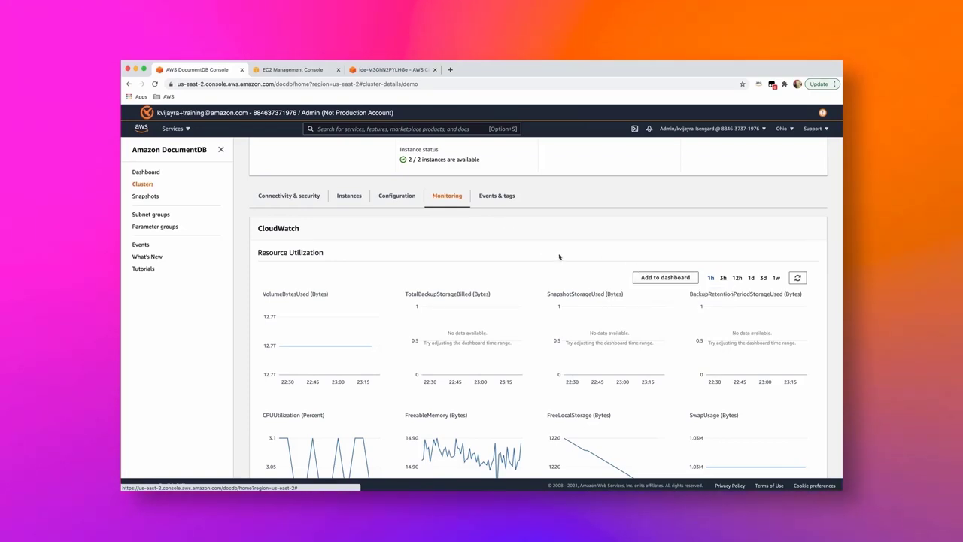
scroll(547, 263, "down", 1)
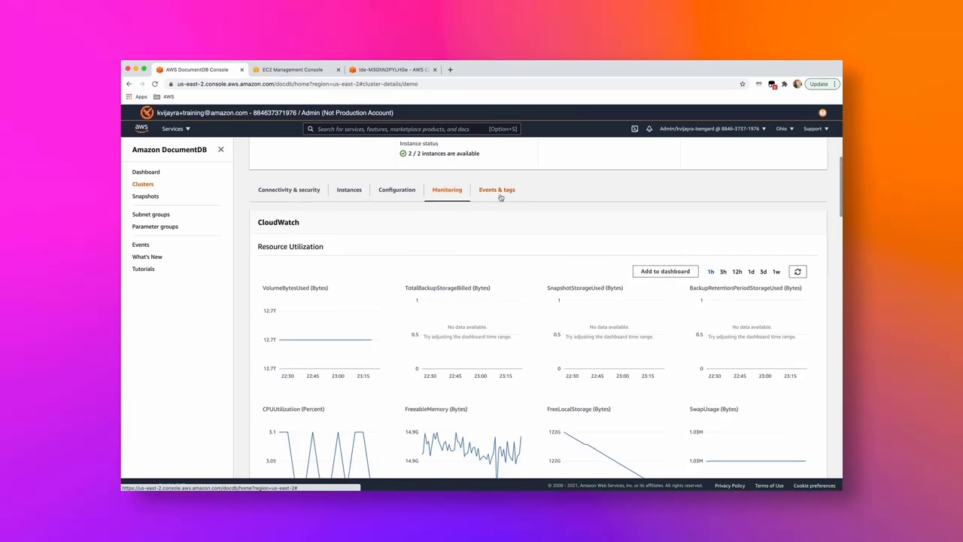
scroll(637, 305, "down", 2)
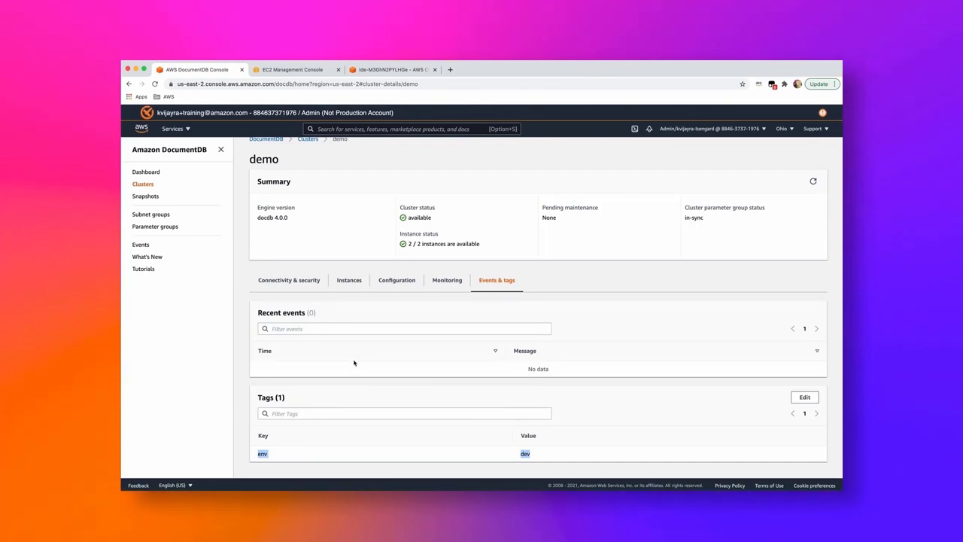
View the DocumentDB snapshots and examine the type and creation time of the demo cluster's snapshot
left_click(145, 197)
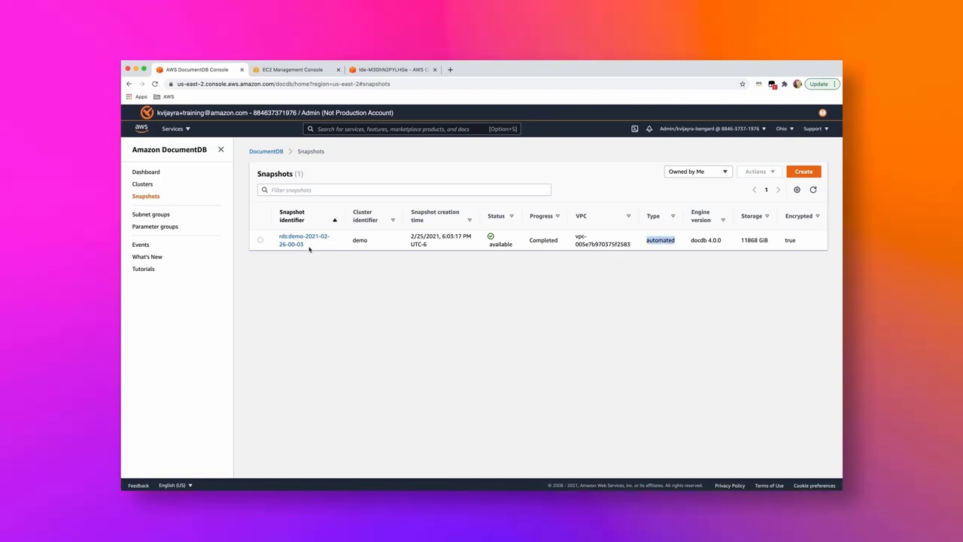
triple_click(433, 246)
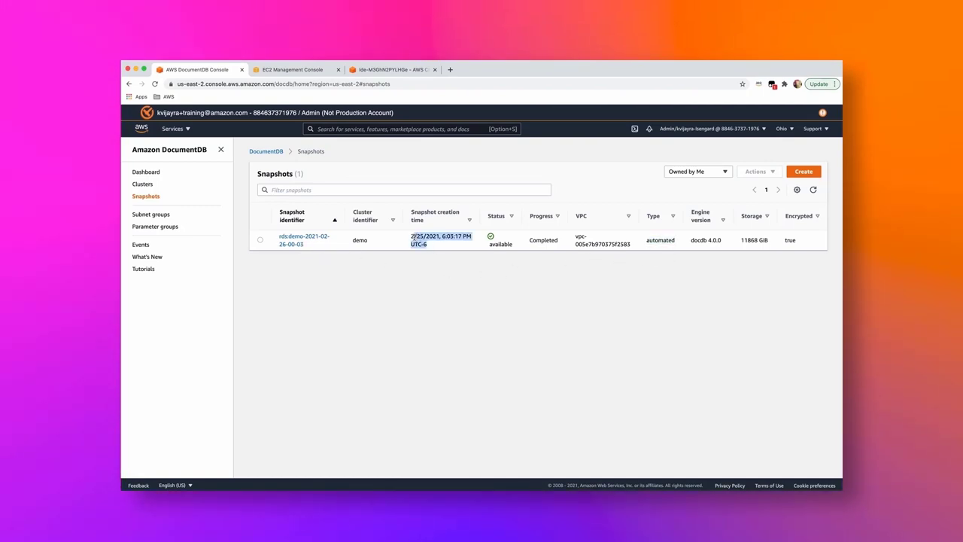
left_click(481, 276)
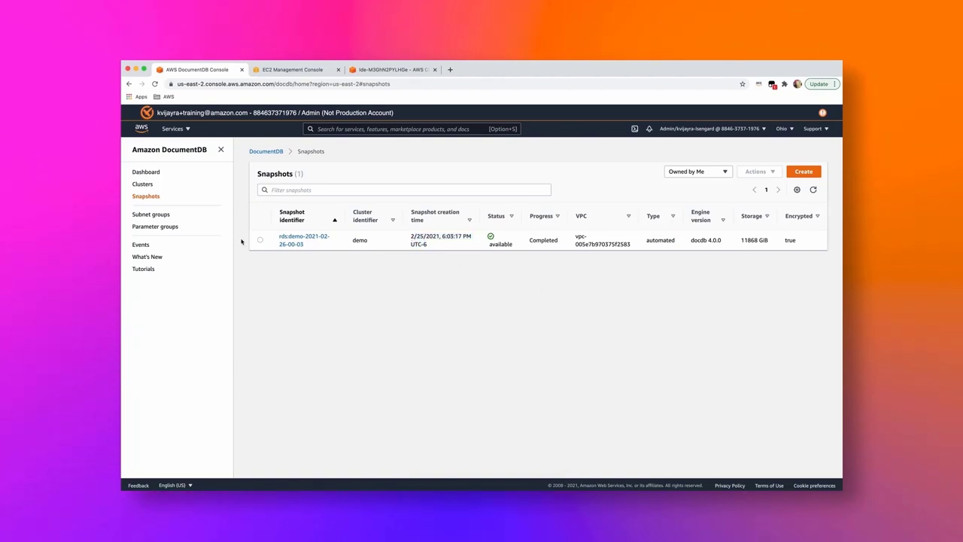
Open the labsvpc-group subnet group and review its details, subnets and availability zones
left_click(154, 216)
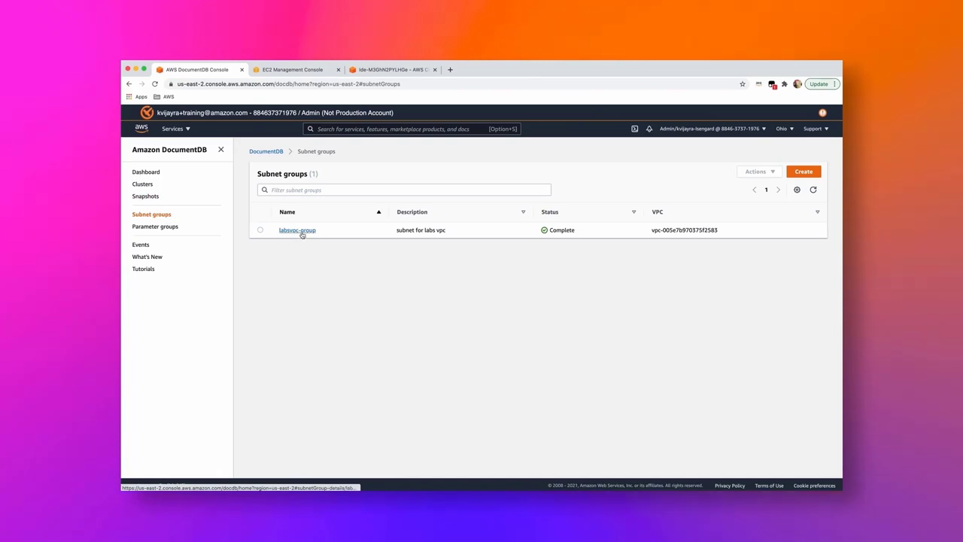
left_click(300, 231)
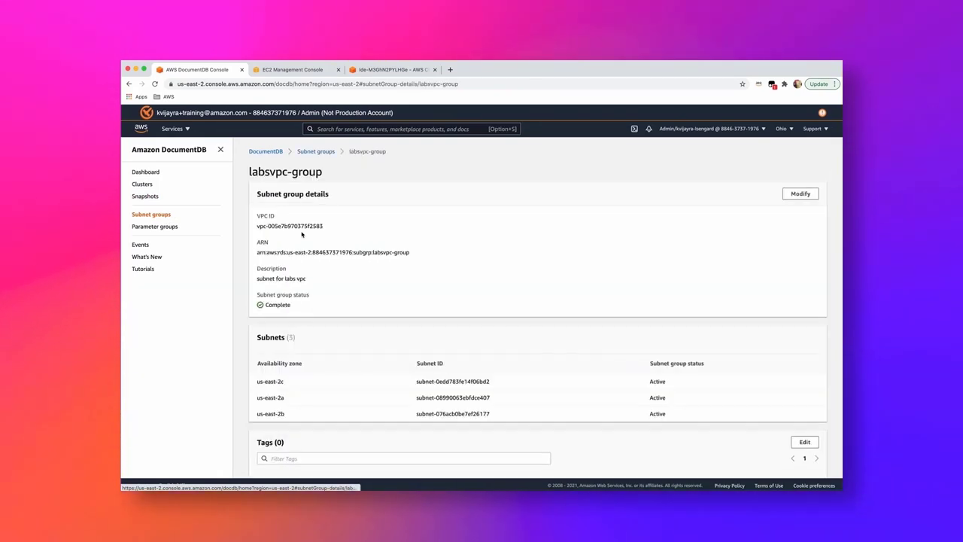
scroll(390, 287, "down", 2)
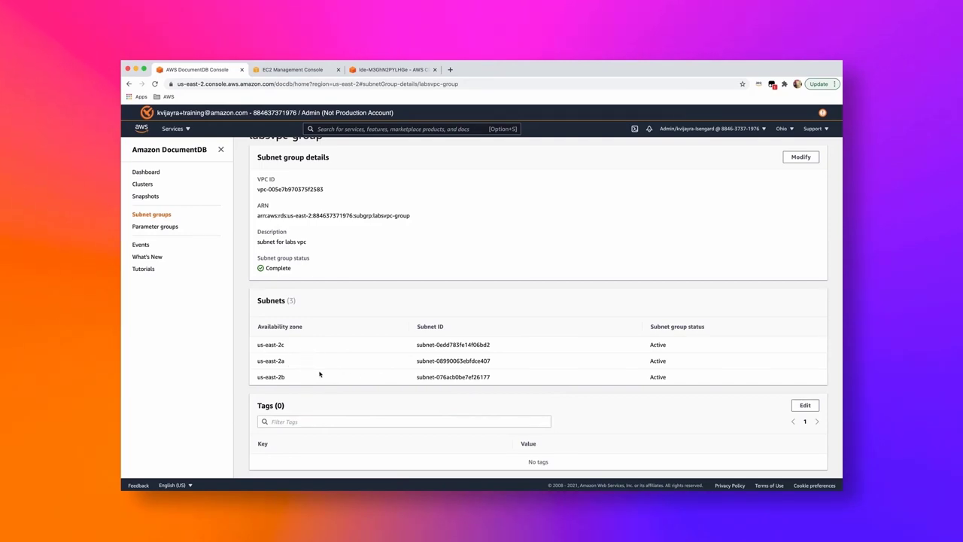
Open the clusterparam40 cluster parameter group and examine its profiler parameters, highlighting profiler_threshold_ms
left_click(158, 226)
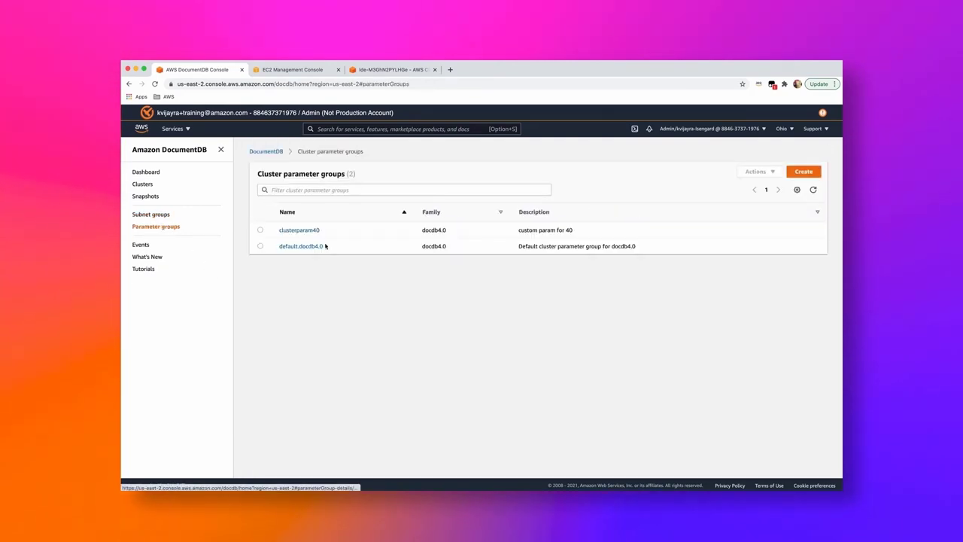
left_click(299, 231)
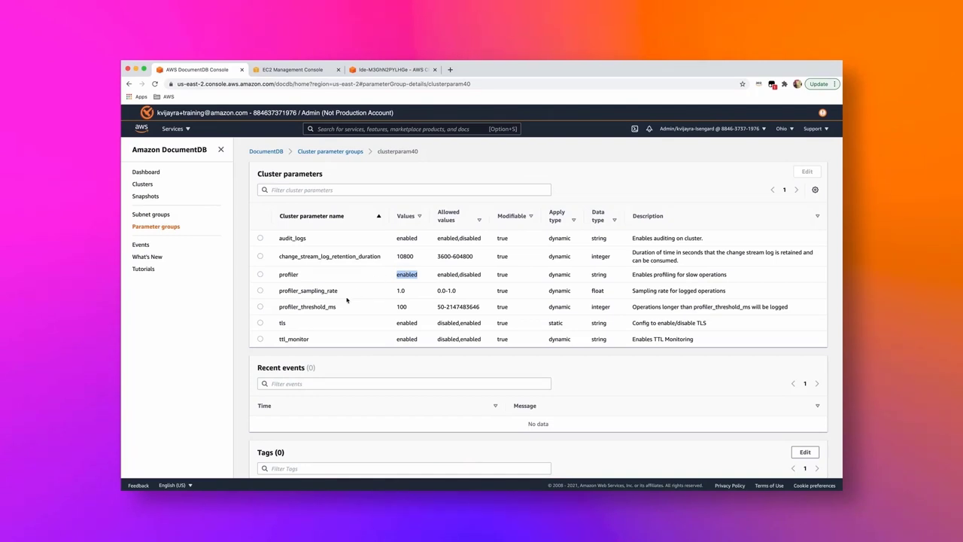
left_click_drag(280, 307, 348, 312)
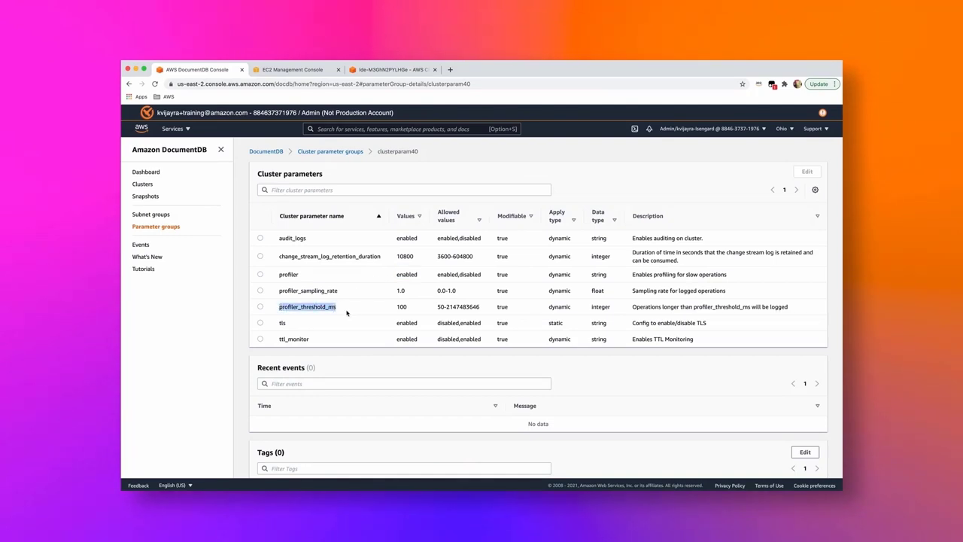
Highlight the profiler parameter, and review the DocumentDB Events, What's New and Tutorials pages
left_click(374, 312)
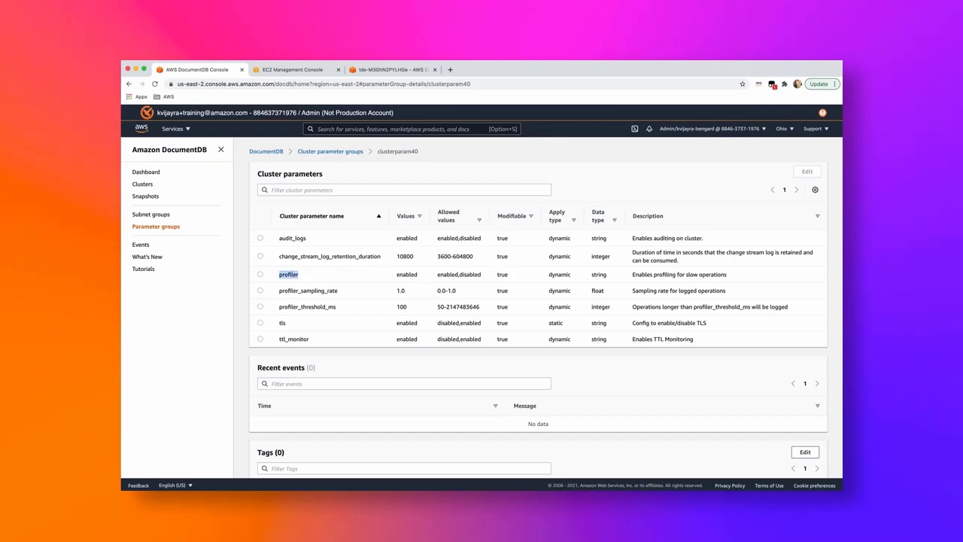
left_click(140, 245)
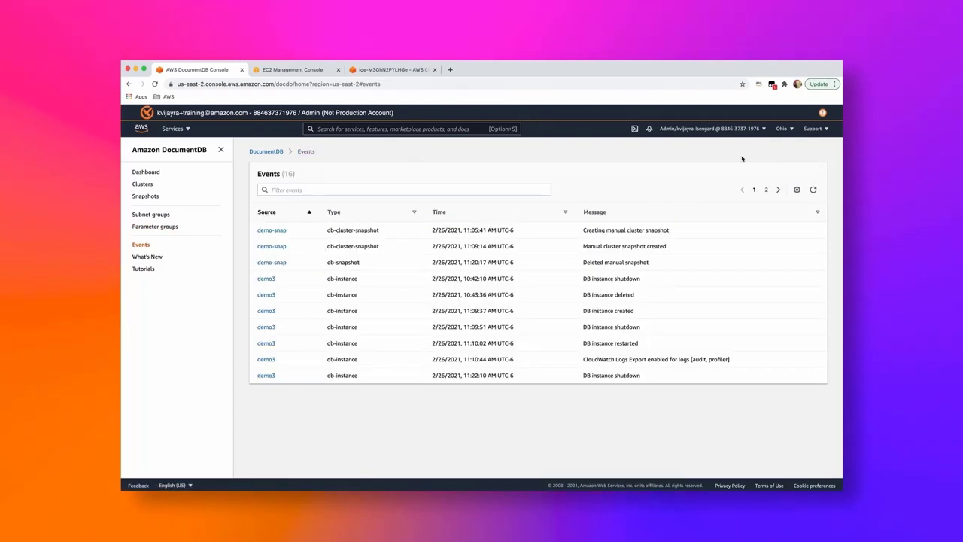
left_click(153, 259)
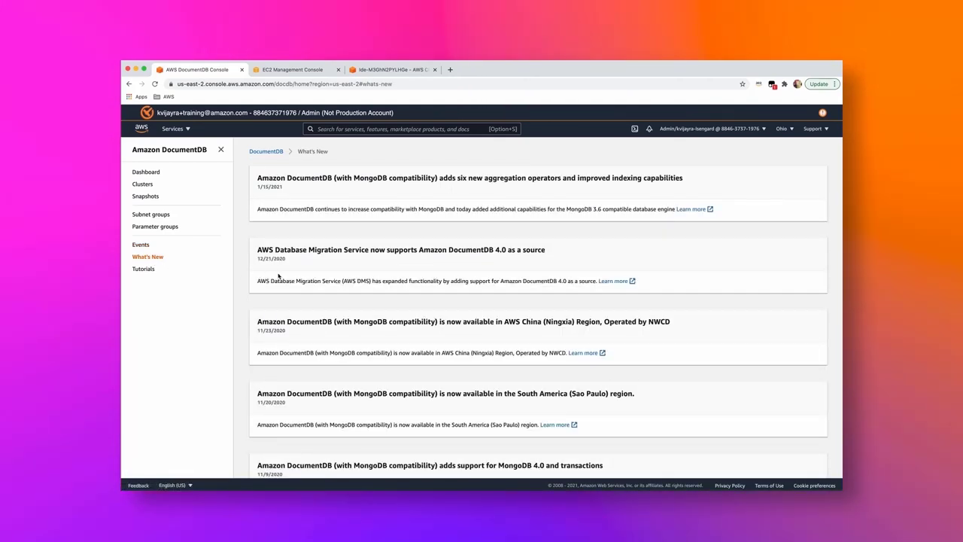
left_click(143, 269)
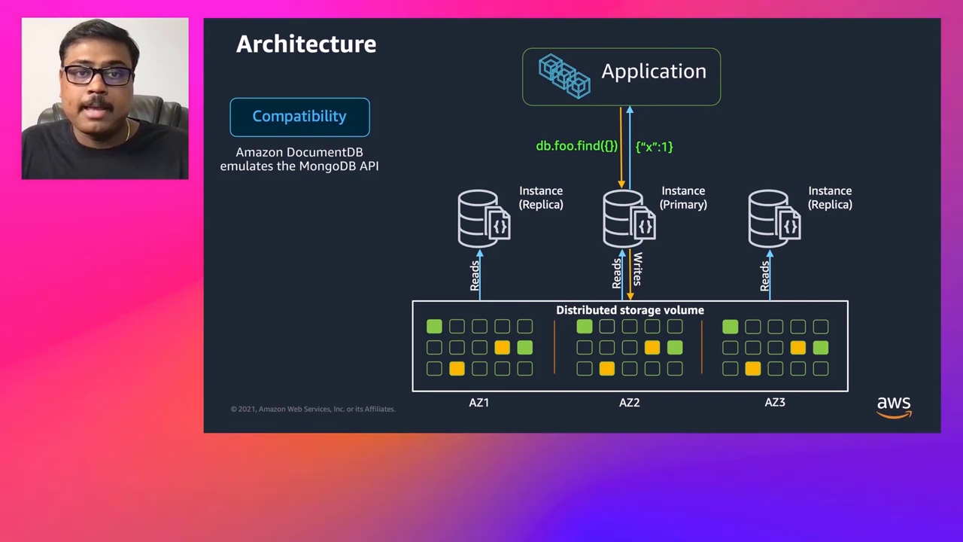
key("Right")
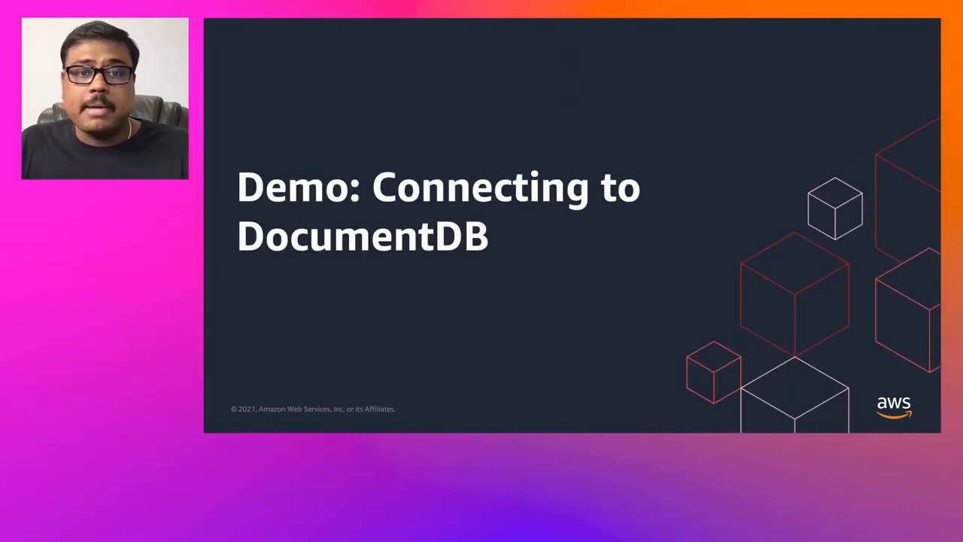
key("Right")
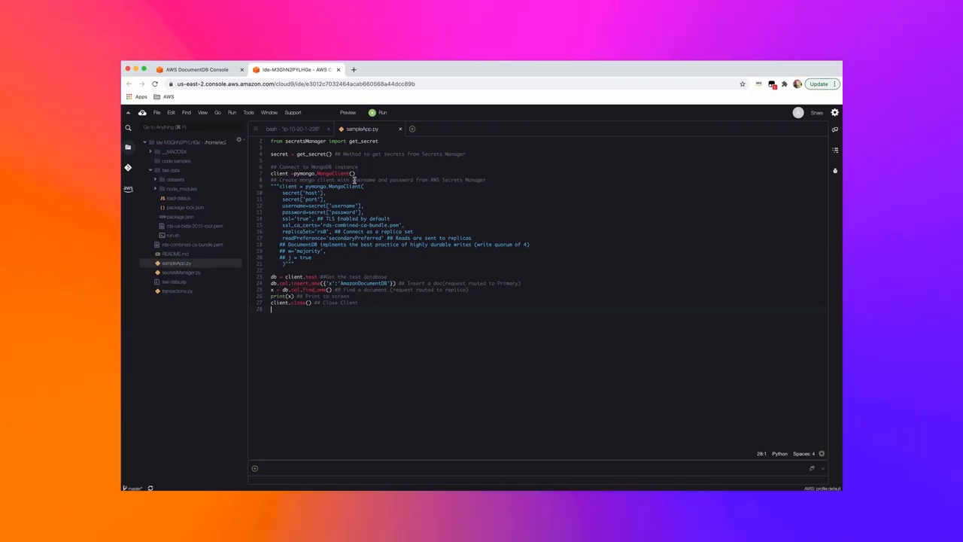
Highlight the pymongo.MongoClient() connection line in sampleApp.py, run the script with python3 in the terminal and examine its output
left_click(369, 173)
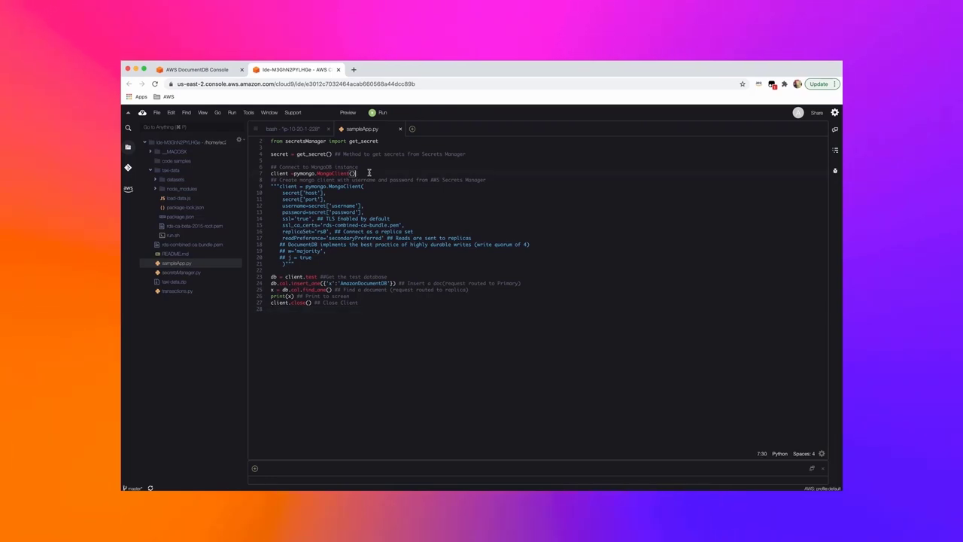
left_click_drag(369, 173, 270, 173)
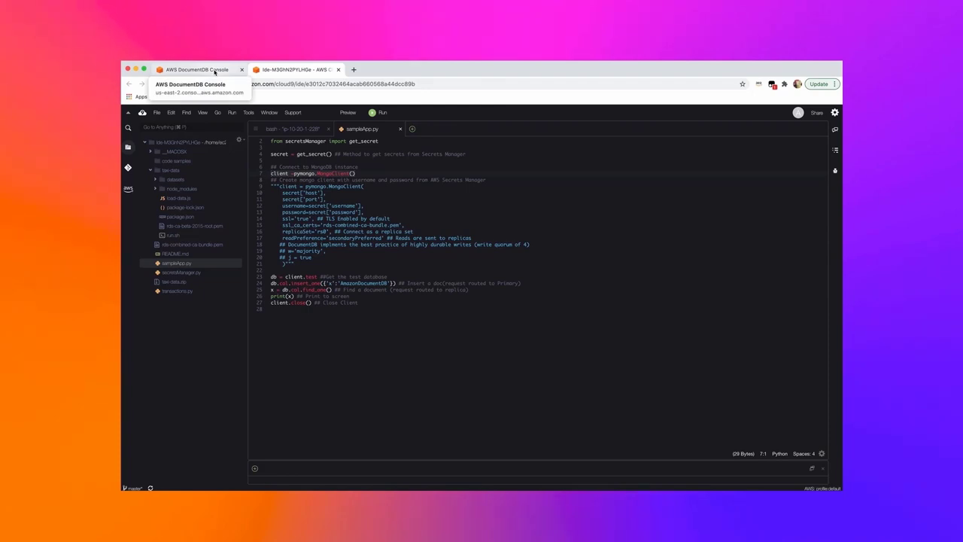
left_click(293, 129)
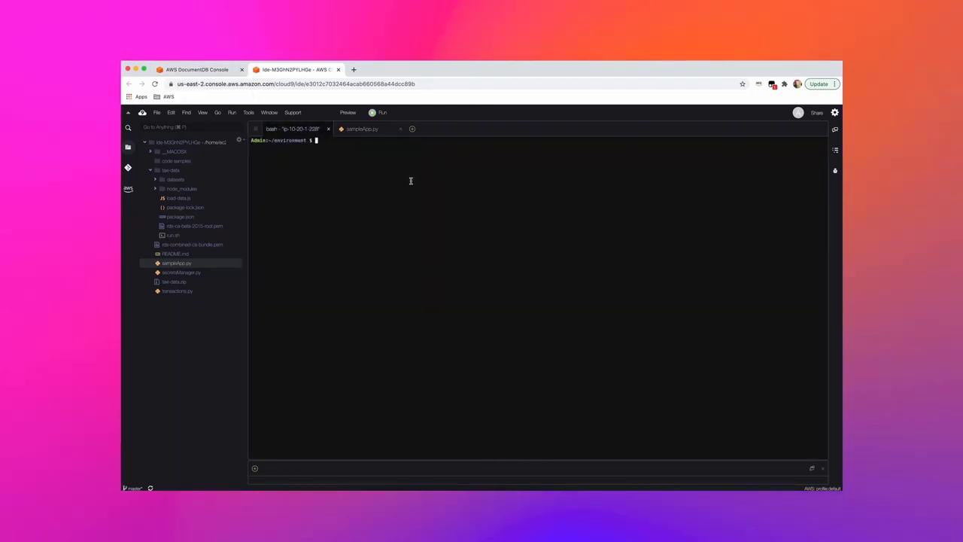
type("python3")
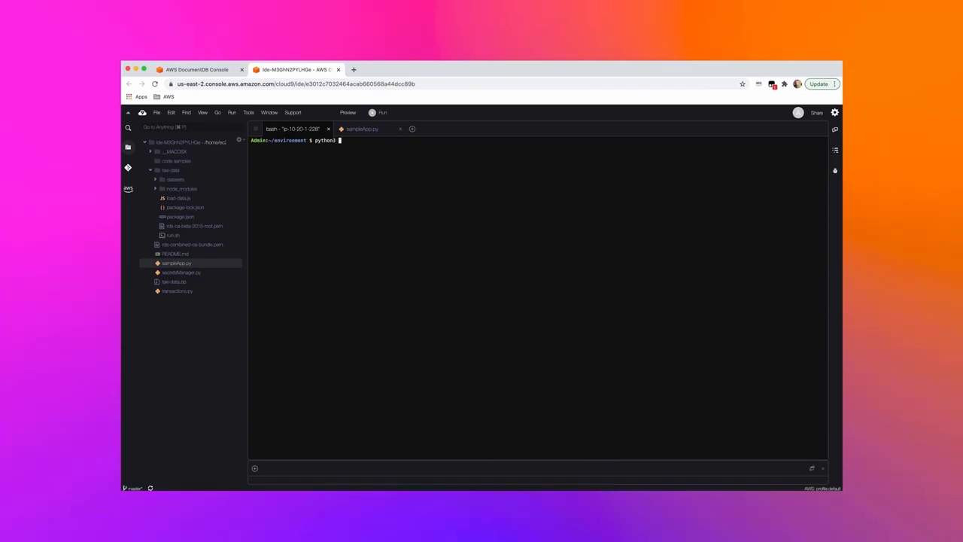
type(" sa")
key("Tab")
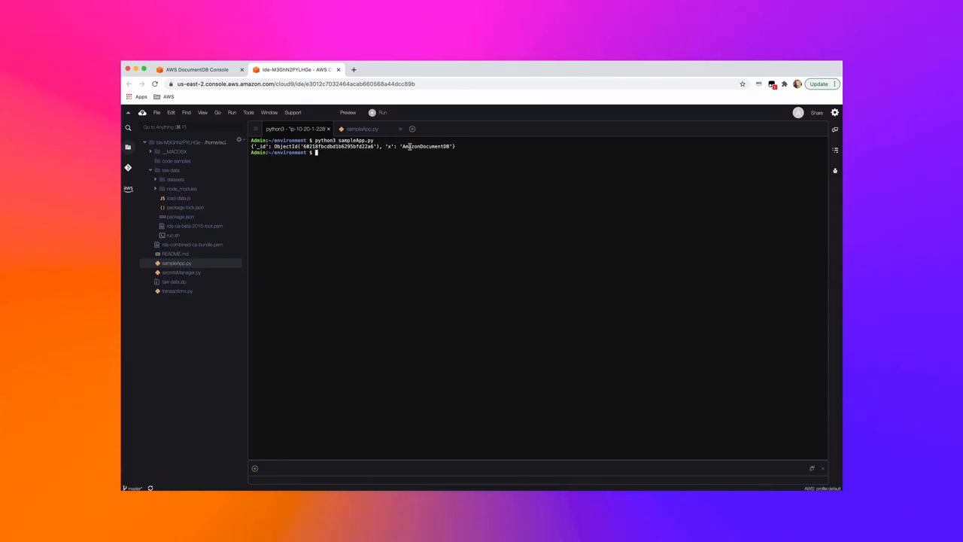
left_click_drag(385, 147, 441, 147)
left_click(359, 157)
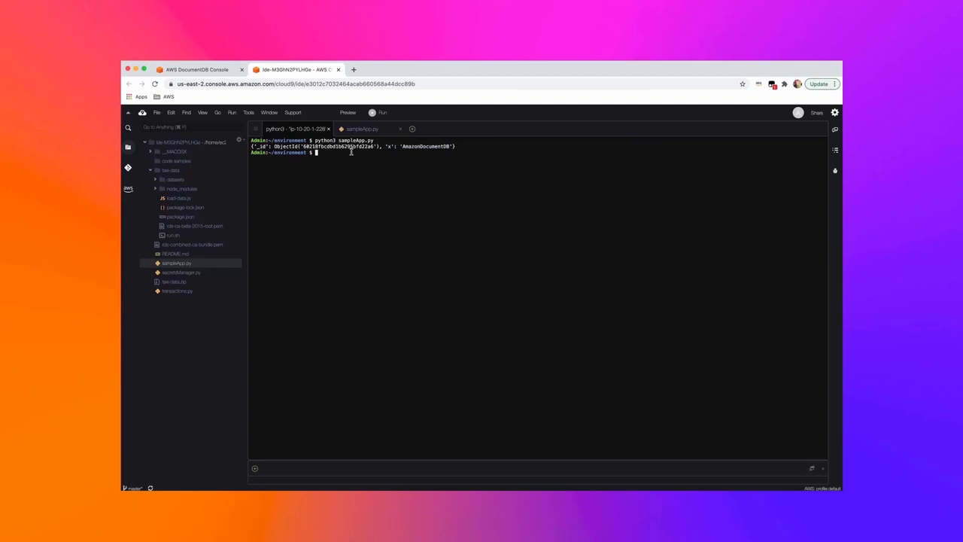
Uncomment the DocumentDB client block in sampleApp.py by removing the triple quotes around its pymongo.MongoClient call on lines 9 to 21
left_click(361, 128)
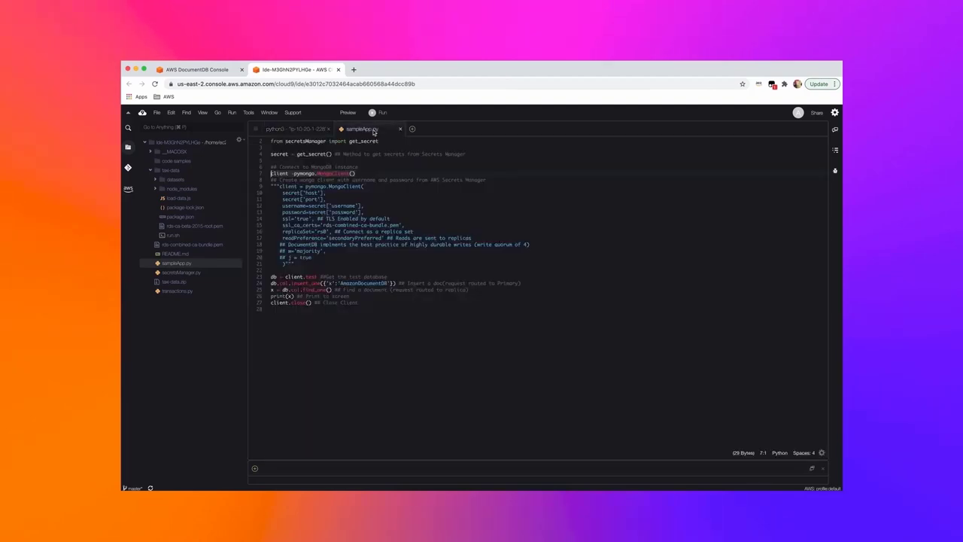
left_click(281, 186)
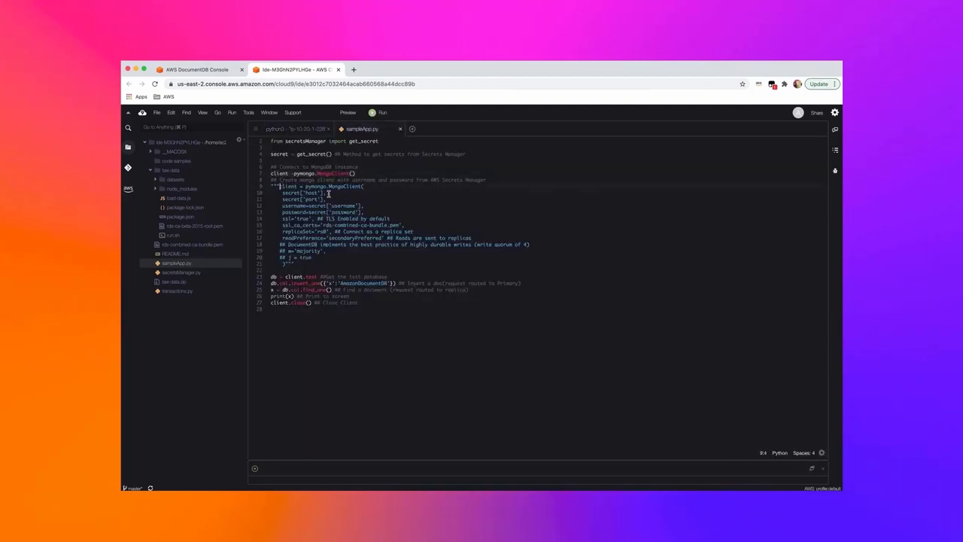
key("BackSpace")
key("BackSpace")
key("BackSpace")
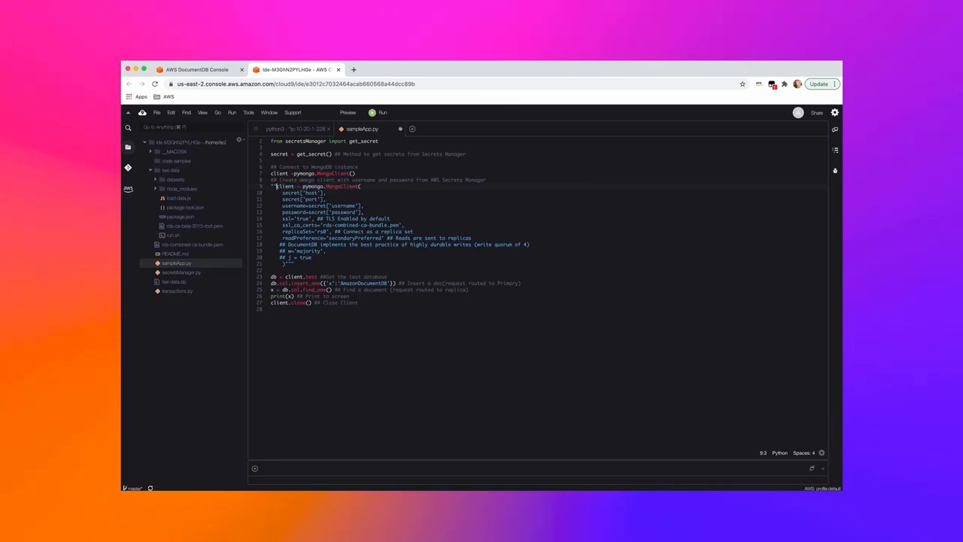
left_click(294, 264)
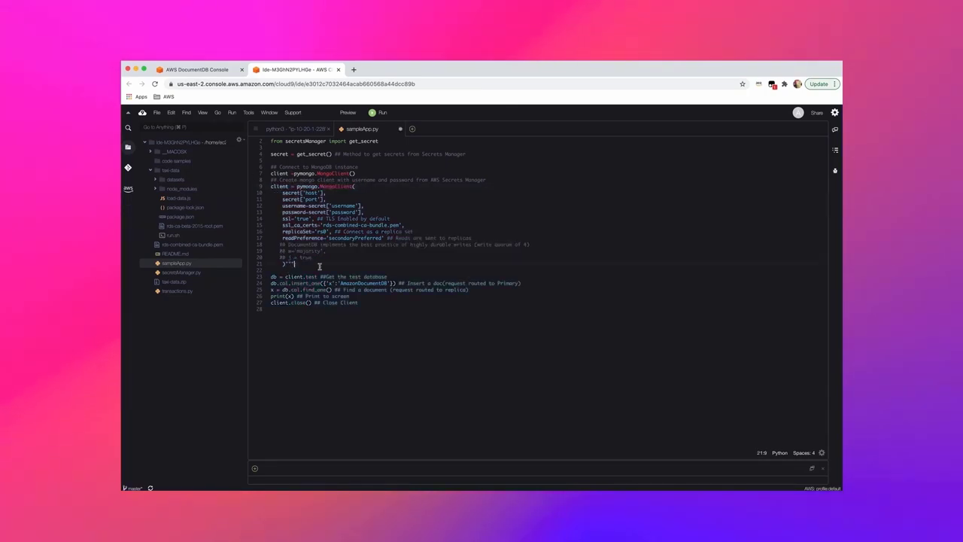
key("BackSpace")
key("BackSpace")
key("BackSpace")
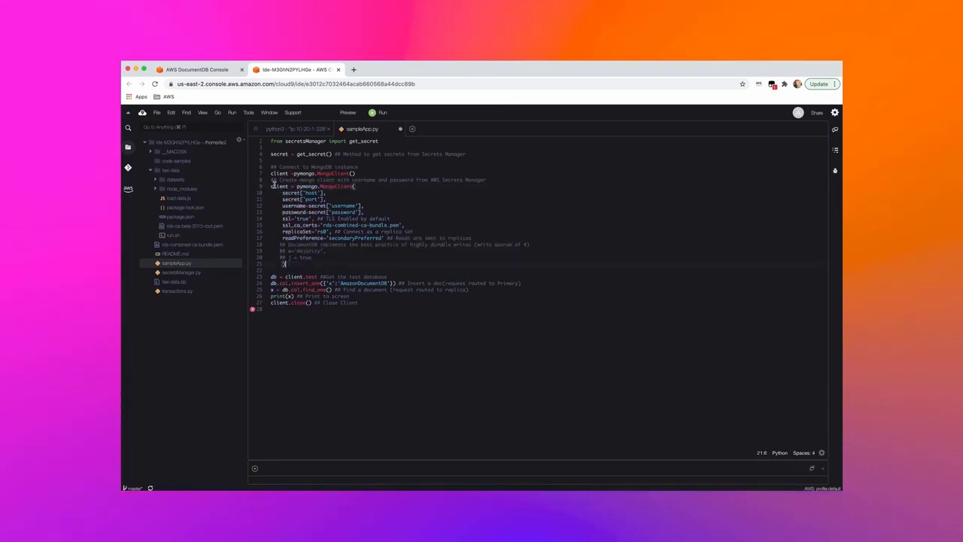
Comment out the MongoDB client on line 7 of sampleApp.py by enclosing it in triple double quotes
left_click(272, 173)
type("\"\"\"")
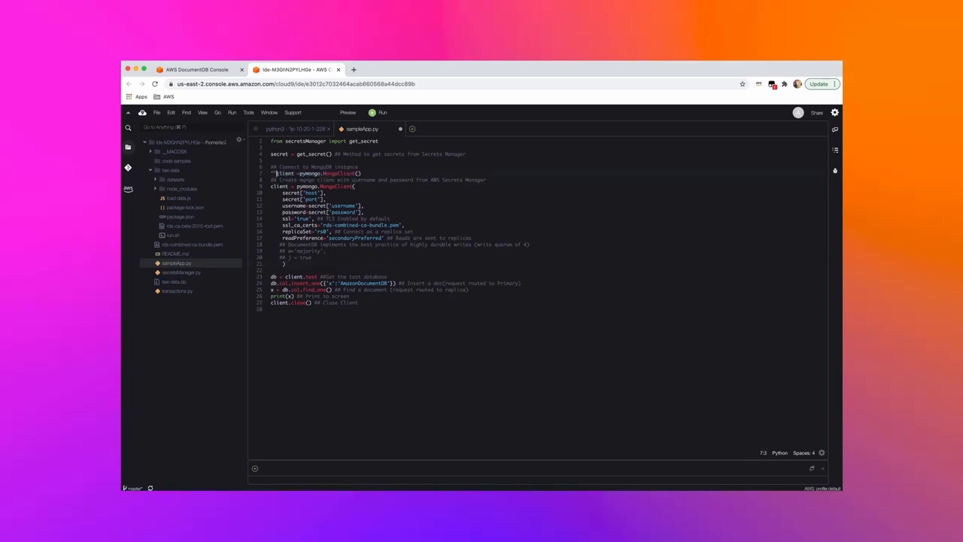
left_click(366, 174)
type("\"")
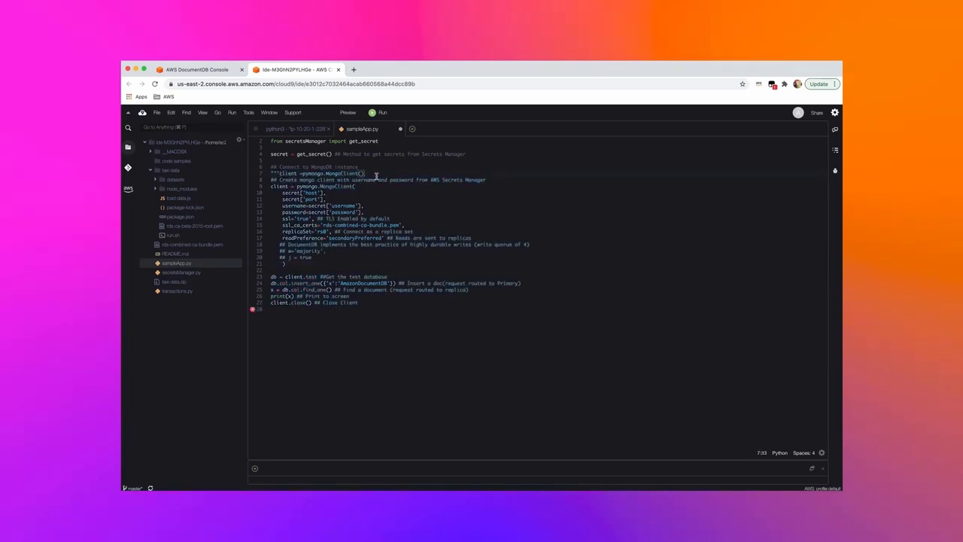
type("\"\"")
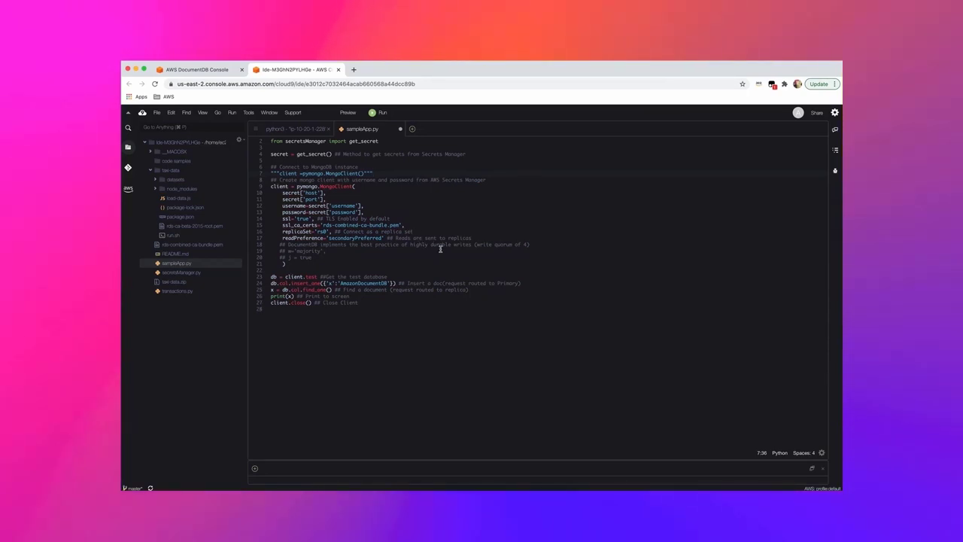
left_click(405, 262)
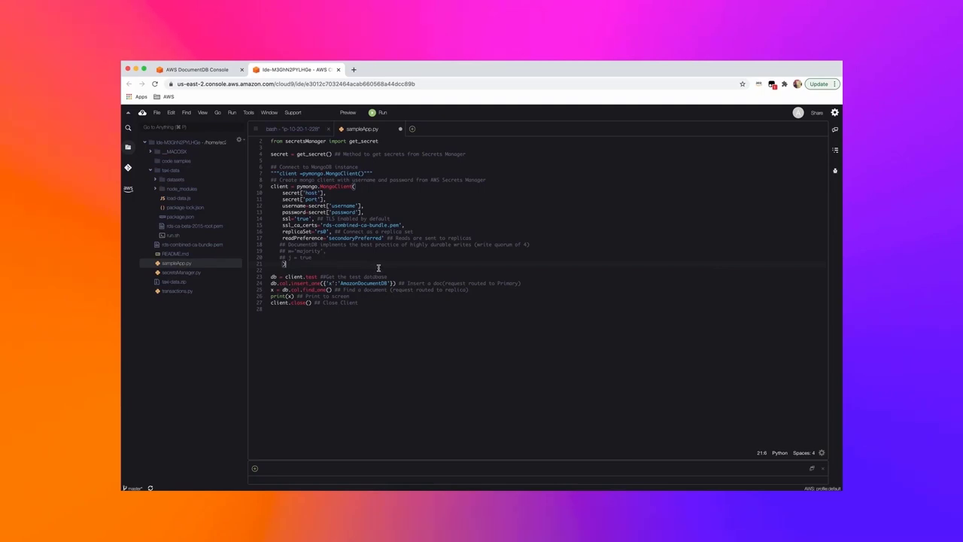
left_click(366, 298)
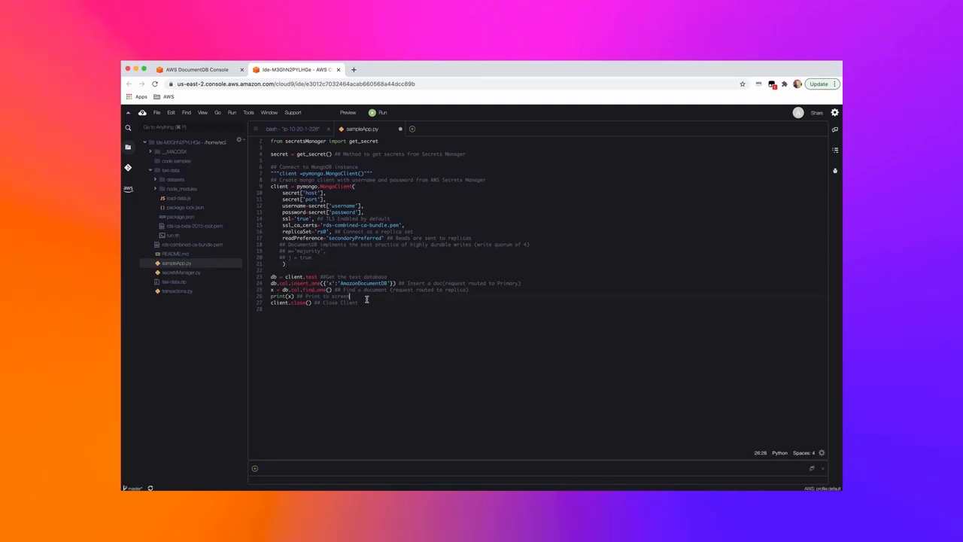
Run sampleApp.py again with python3 against DocumentDB and examine the returned document's ObjectId and x value
left_click(292, 128)
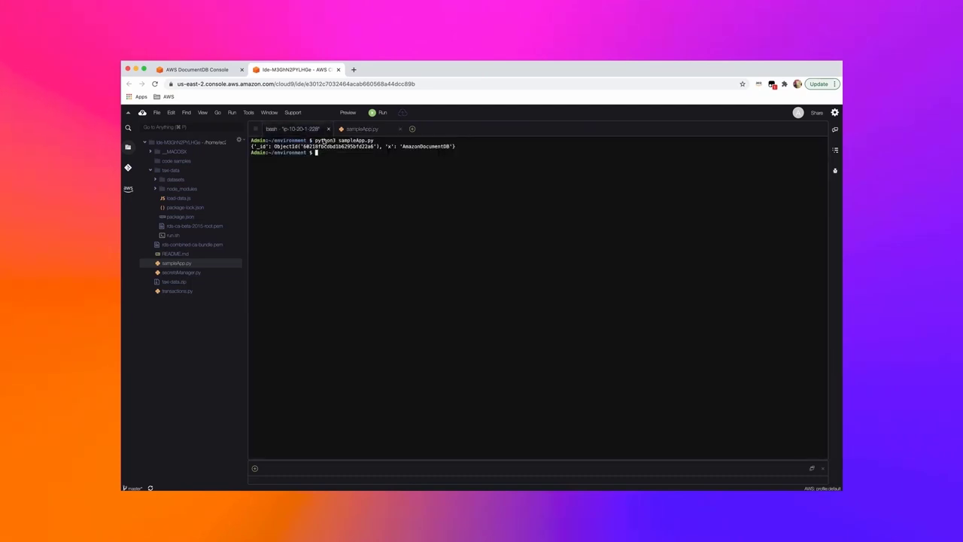
key("Up")
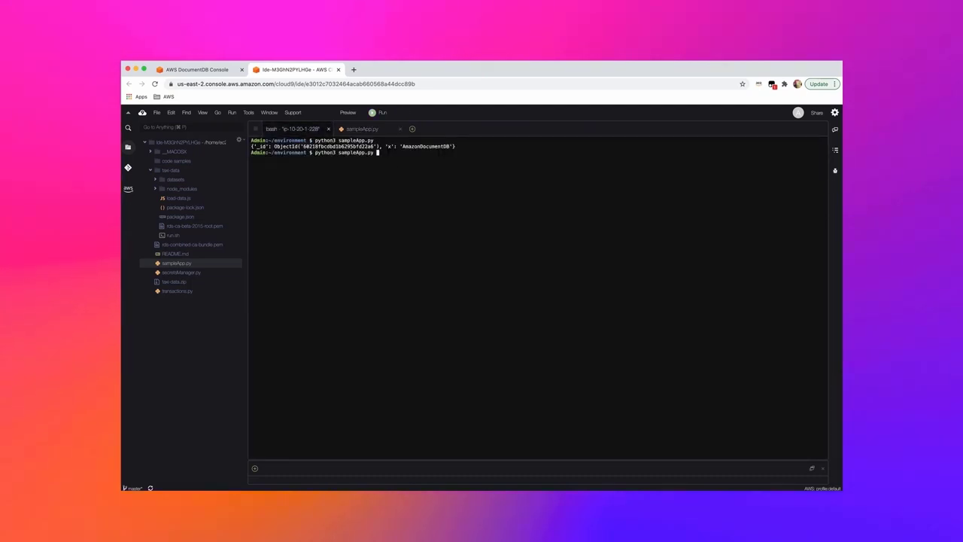
key("Return")
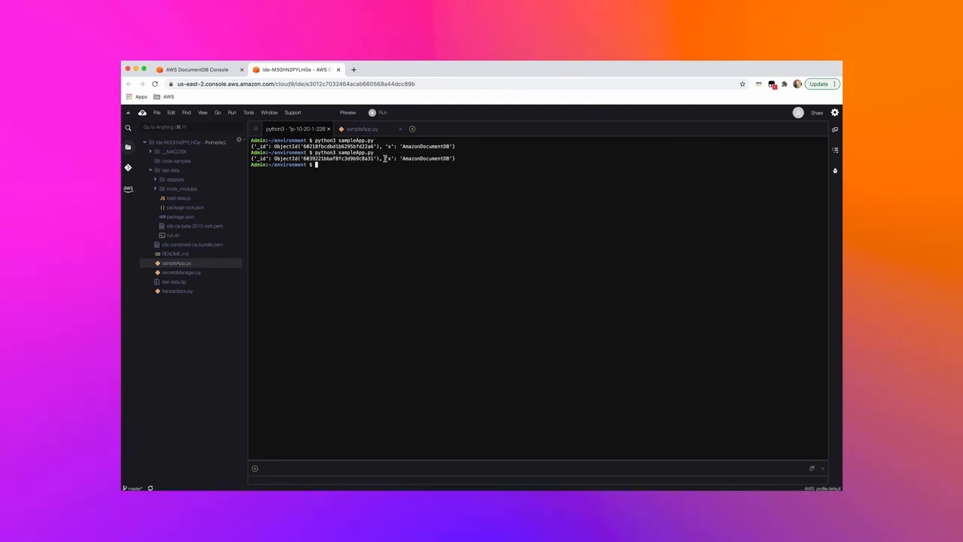
left_click_drag(385, 158, 452, 159)
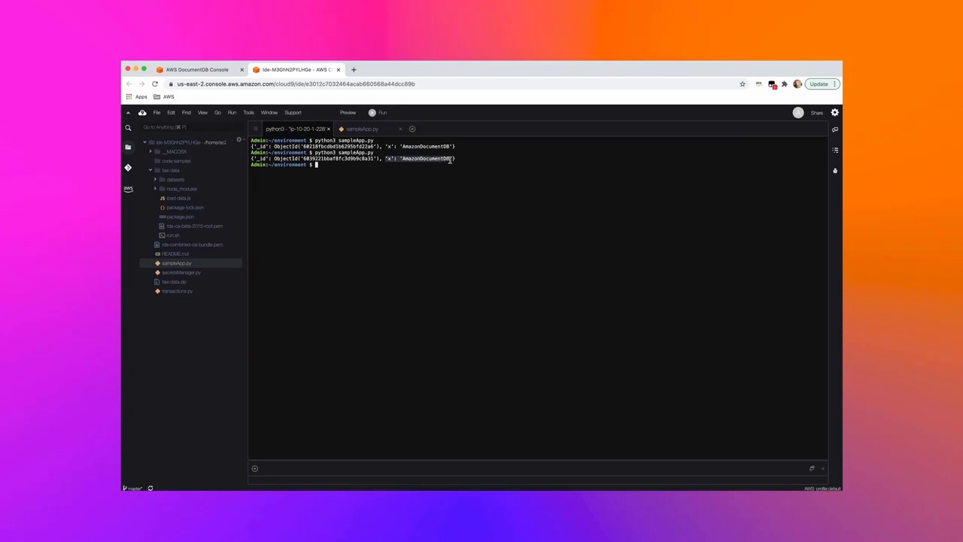
double_click(362, 158)
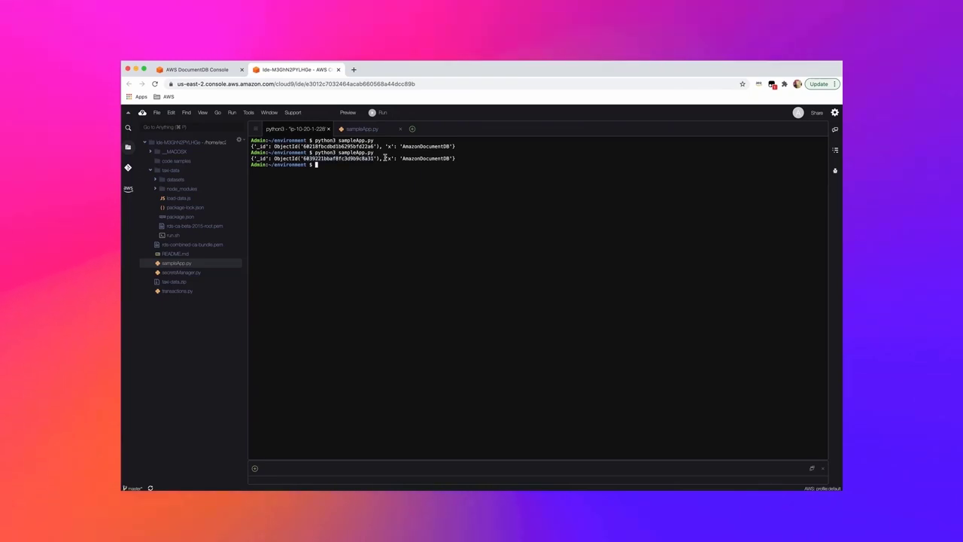
left_click_drag(385, 158, 449, 160)
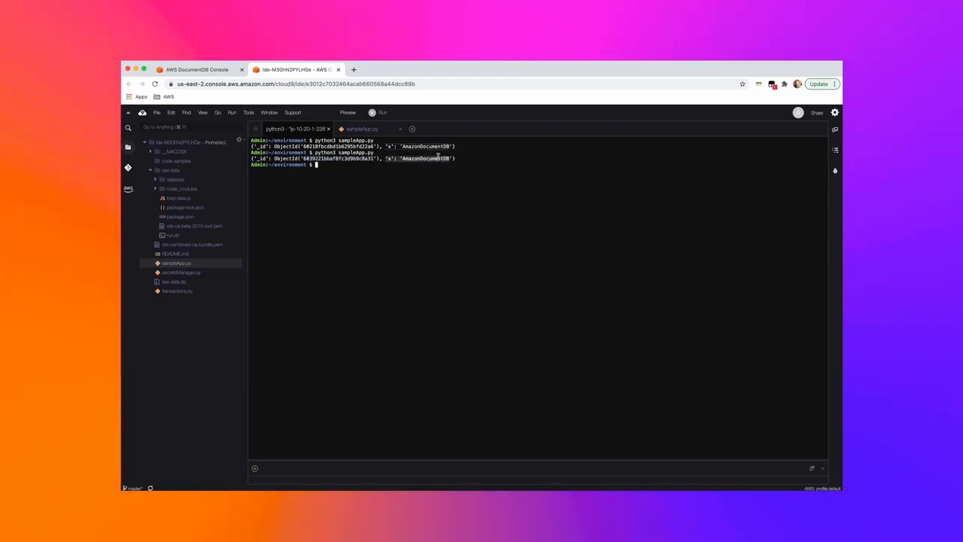
left_click(426, 167)
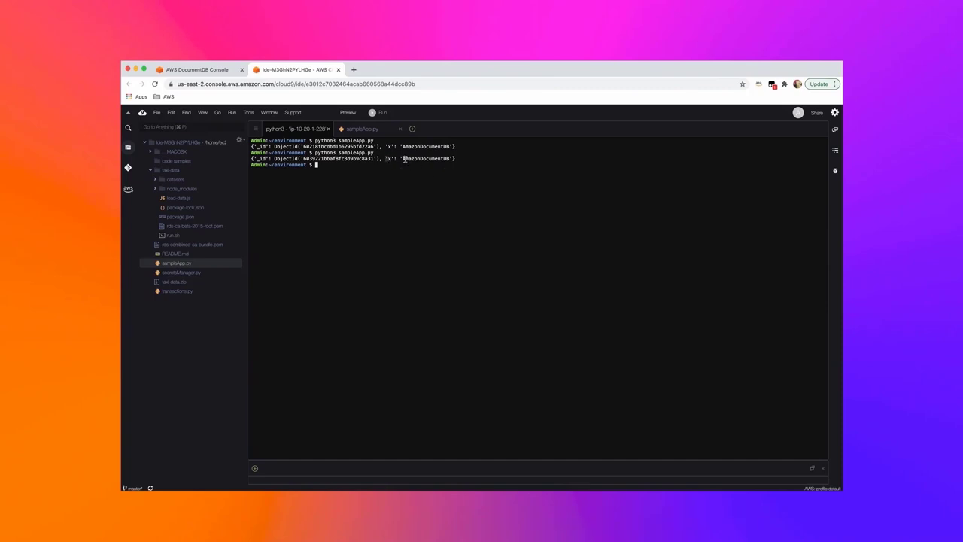
left_click_drag(404, 159, 454, 159)
left_click(429, 170)
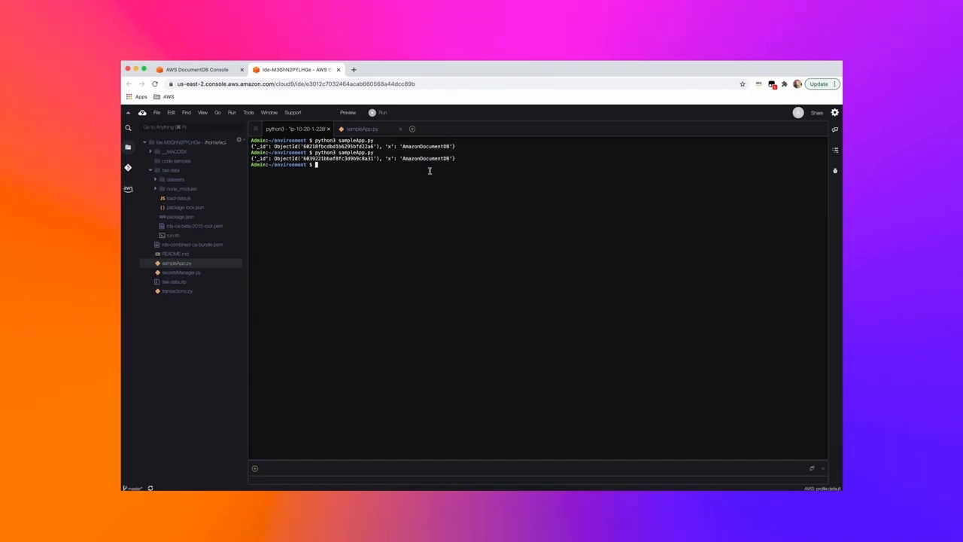
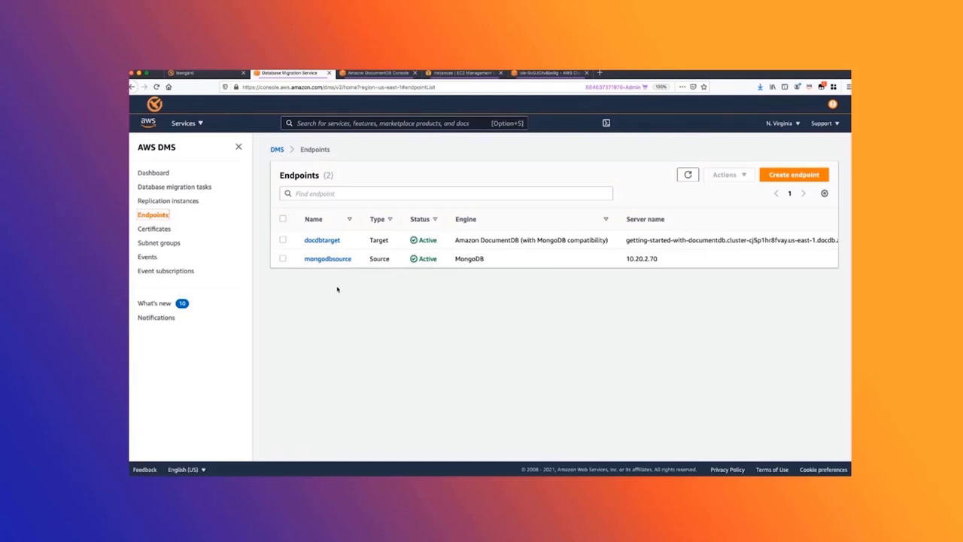
Check the MongoDB instance in the EC2 console, then open the mongodbsource endpoint for modification in AWS DMS
left_click(467, 75)
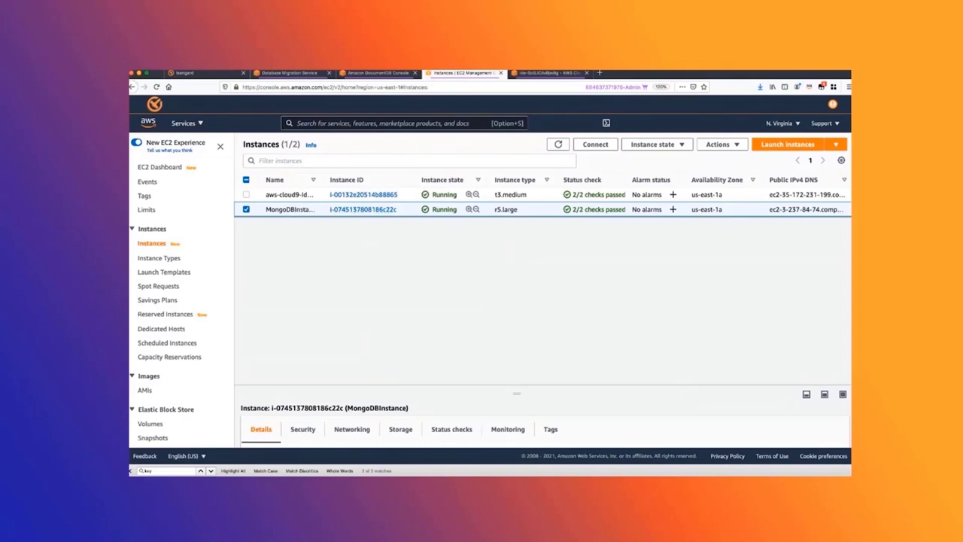
left_click(277, 73)
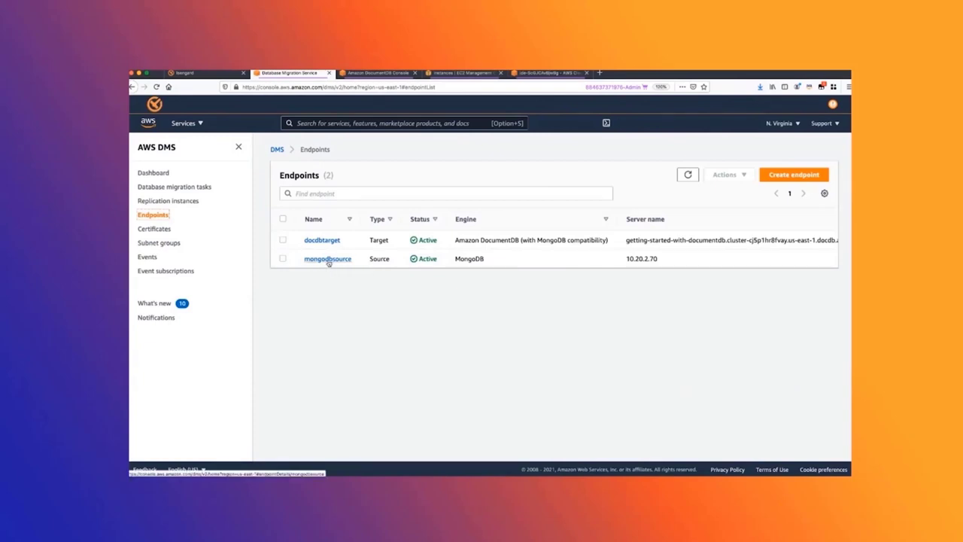
left_click(328, 259)
left_click(812, 173)
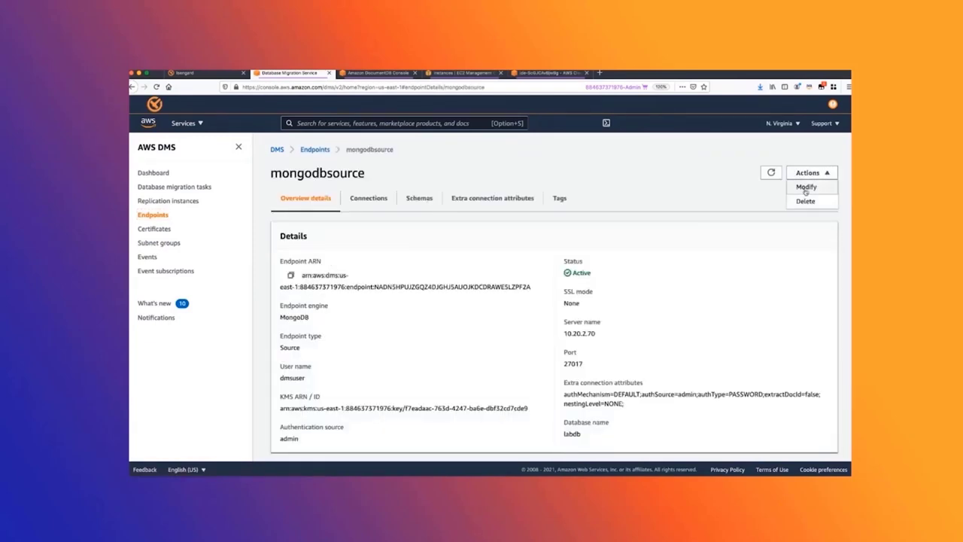
left_click(807, 187)
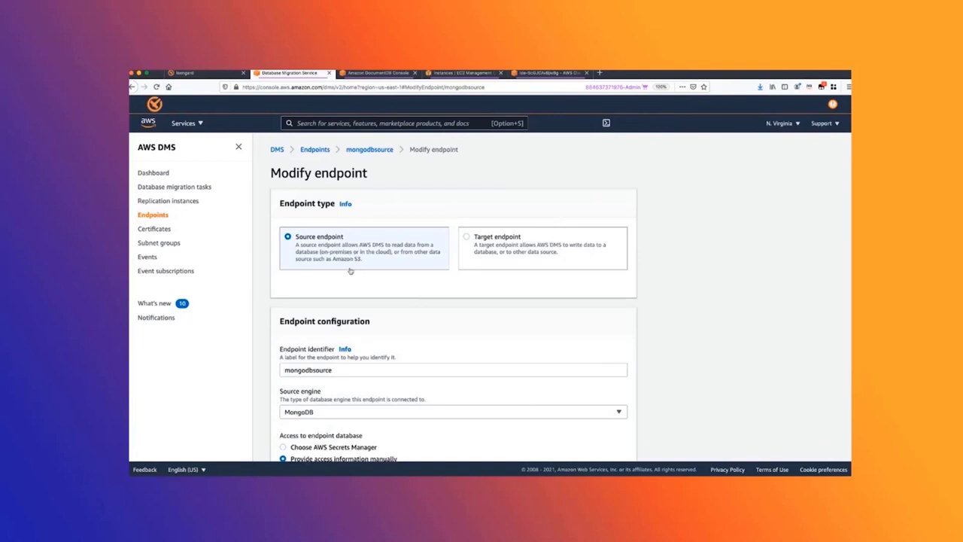
Examine the source engine options in the mongodbsource endpoint configuration and keep MongoDB
scroll(350, 271, "down", 3)
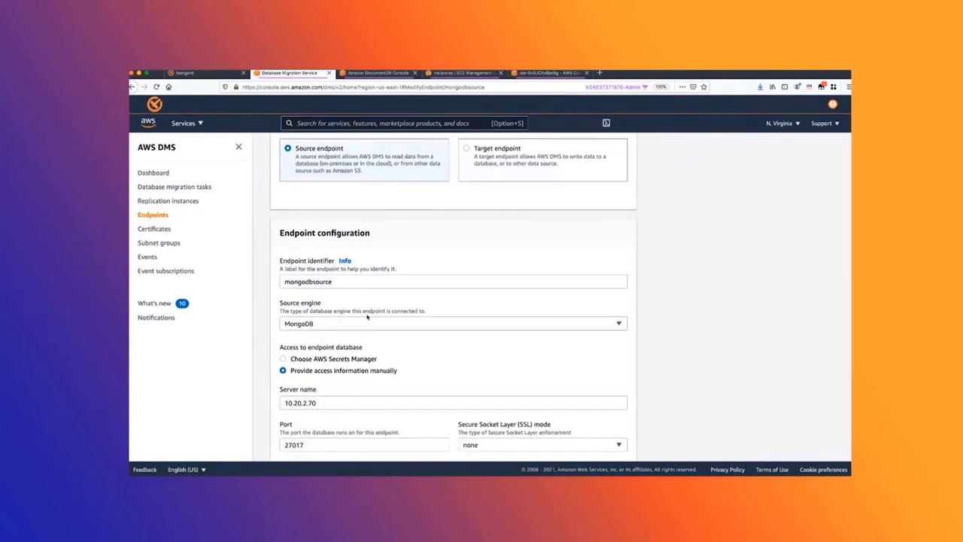
scroll(403, 369, "down", 3)
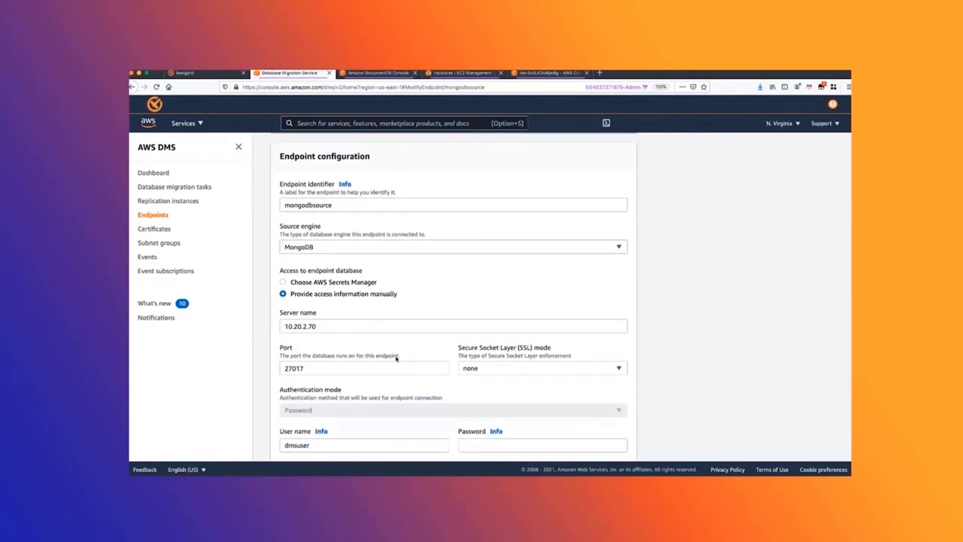
left_click(346, 249)
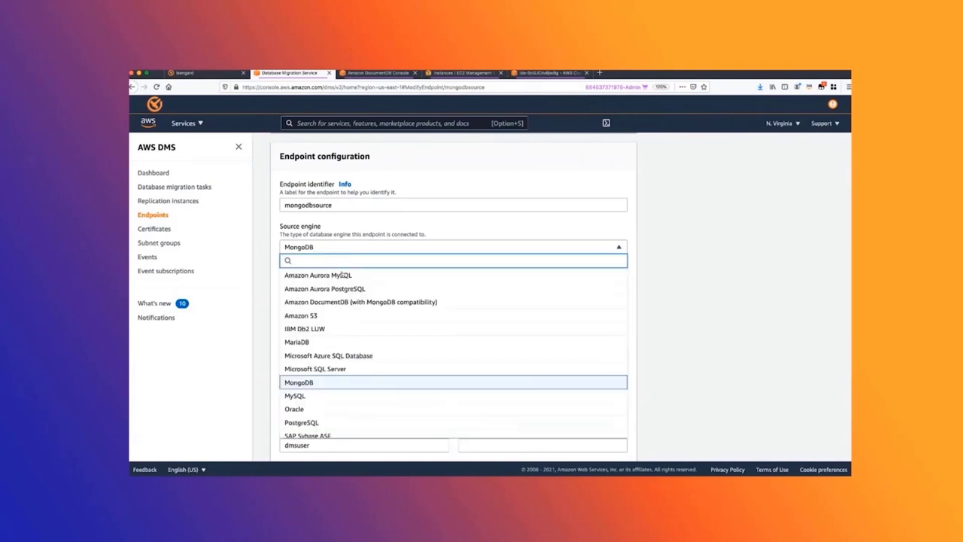
left_click(307, 384)
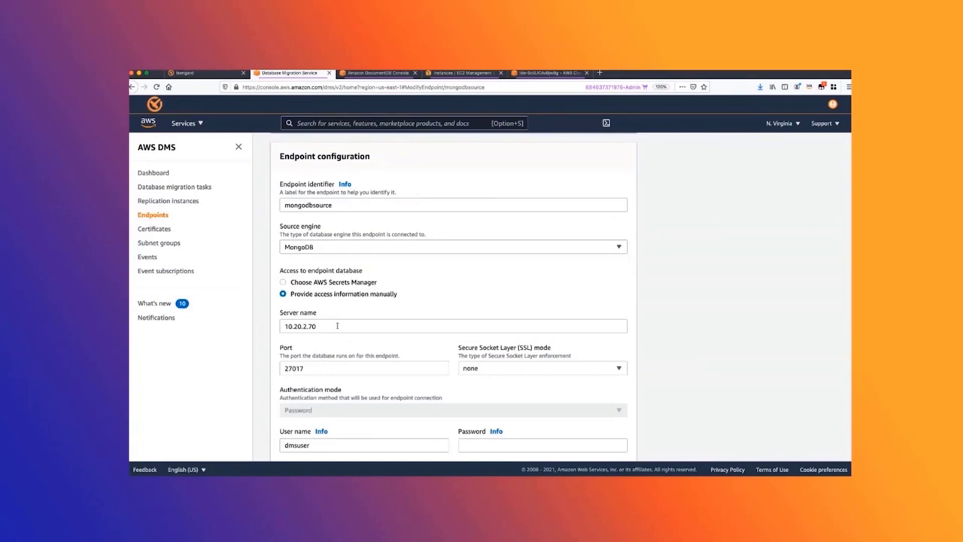
Examine the source endpoint's connection details, highlighting the server name, user name and database name
left_click_drag(337, 326, 283, 326)
scroll(316, 364, "down", 1)
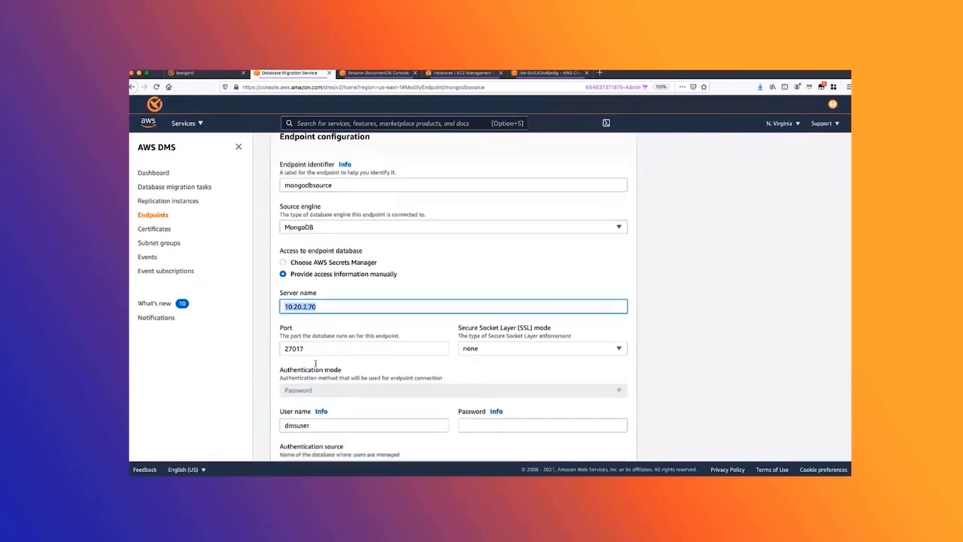
scroll(316, 364, "down", 5)
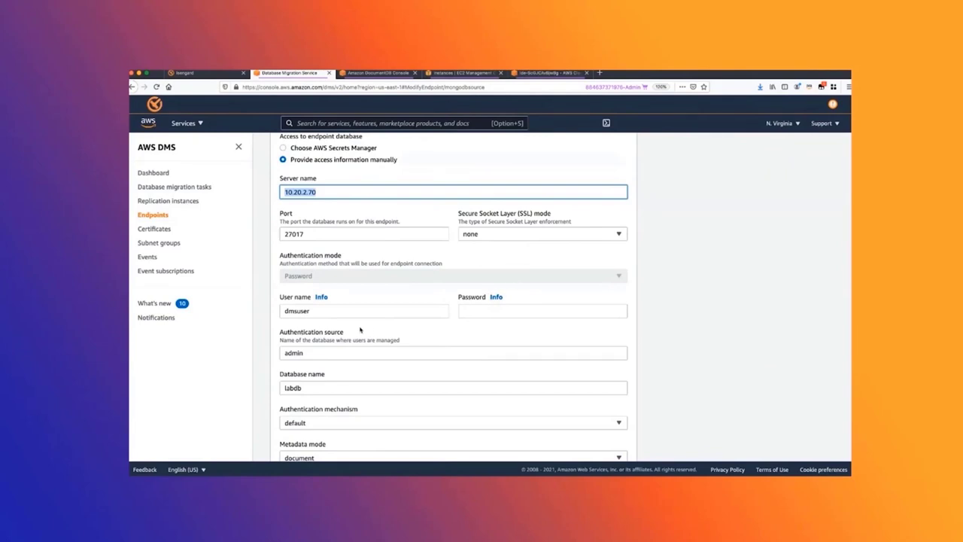
left_click_drag(325, 312, 272, 311)
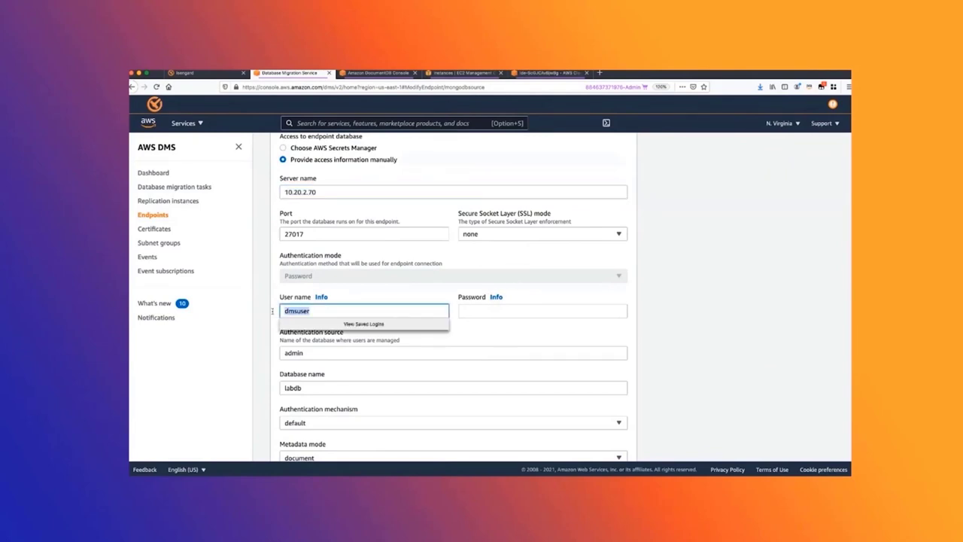
left_click(472, 327)
scroll(456, 340, "down", 1)
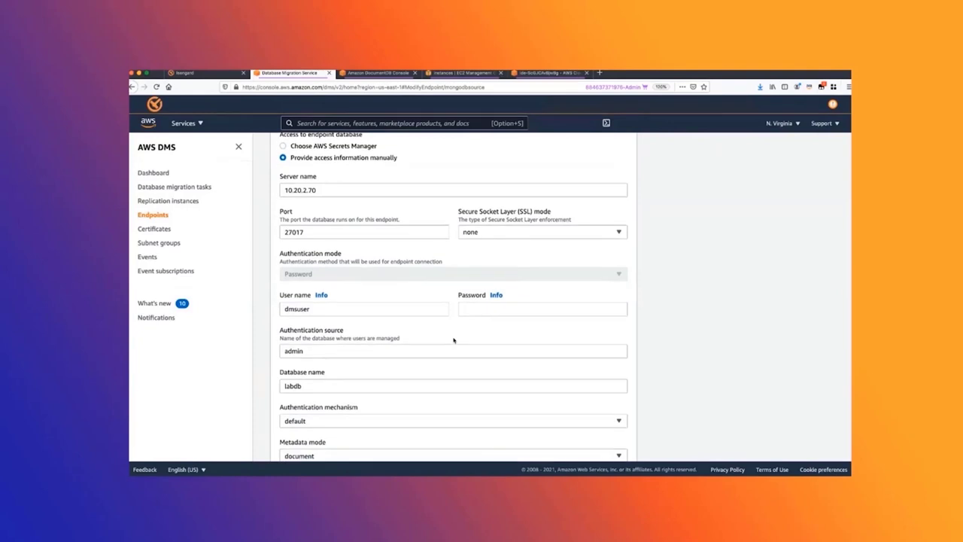
scroll(454, 340, "down", 1)
scroll(446, 354, "down", 2)
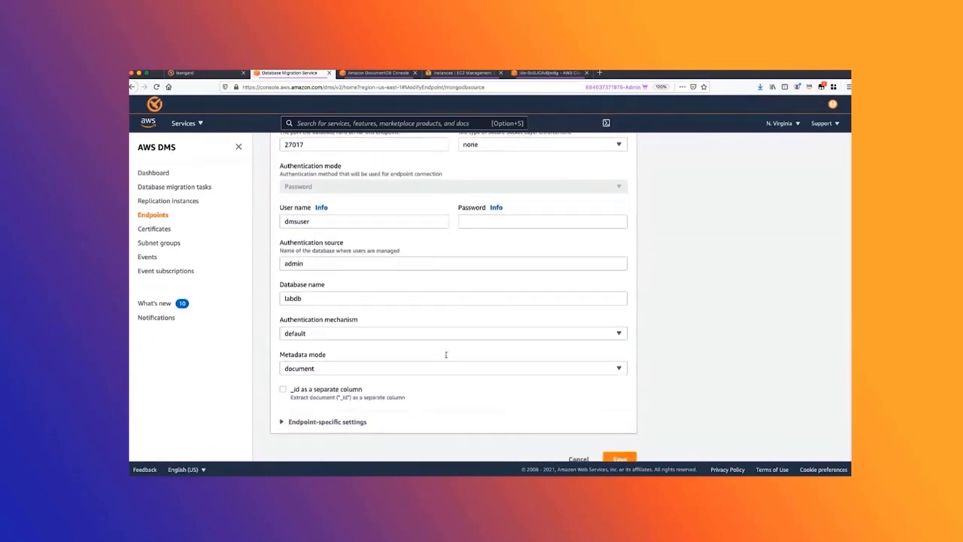
double_click(308, 267)
left_click_drag(304, 298, 283, 298)
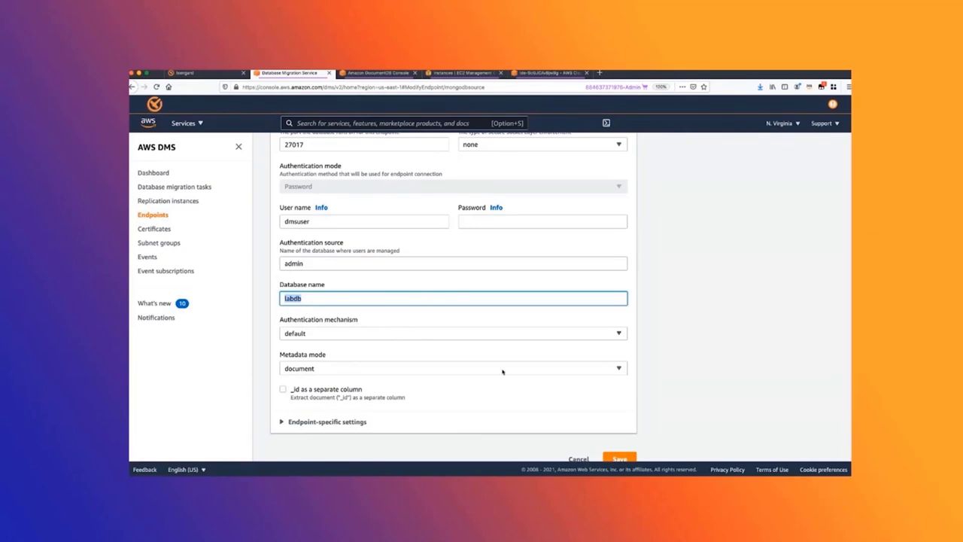
Open the docdbtarget endpoint for modification and examine its target engine options, keeping Amazon DocumentDB (with MongoDB compatibility)
left_click(153, 216)
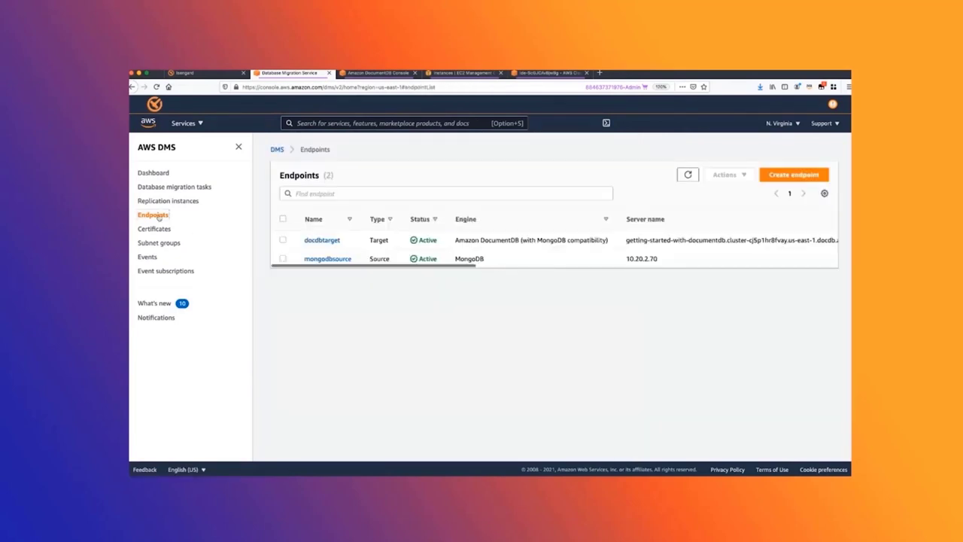
left_click(319, 240)
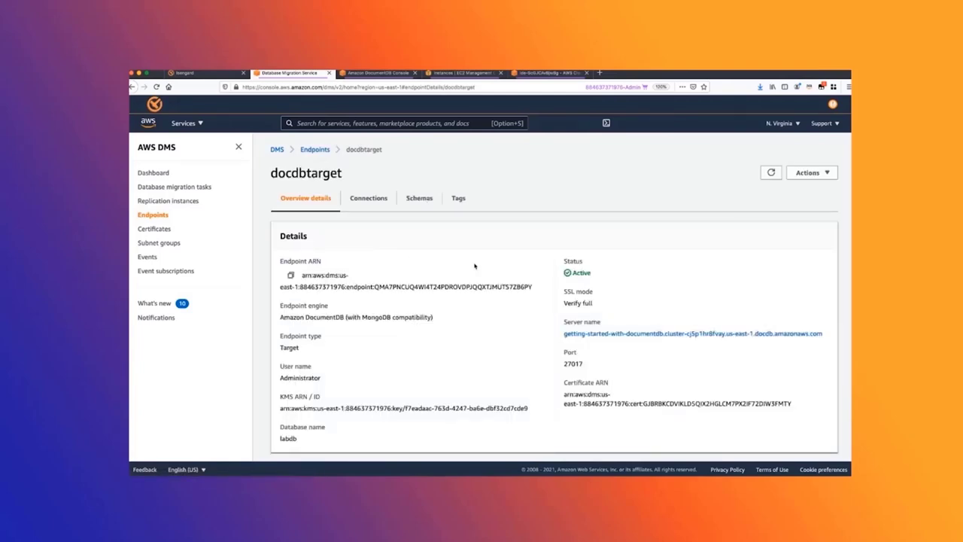
left_click(807, 172)
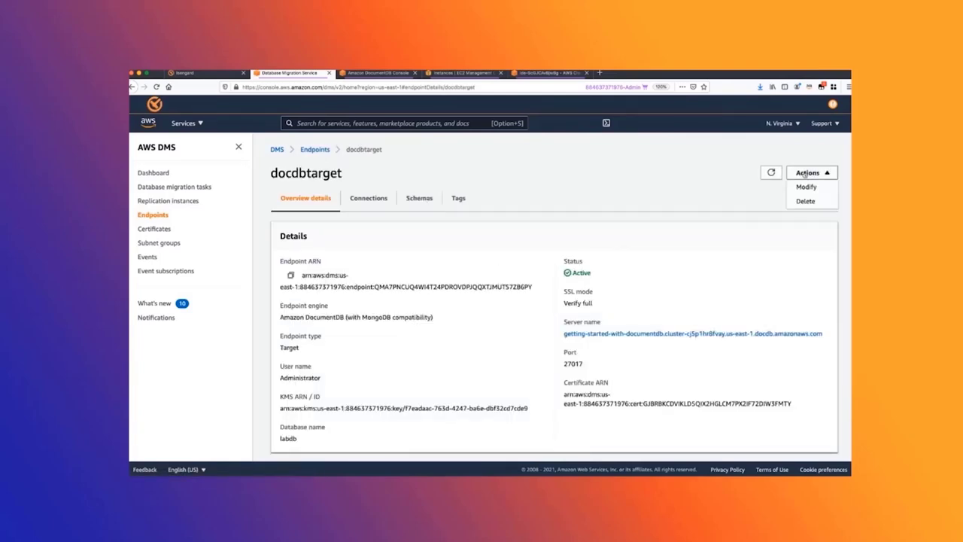
left_click(806, 187)
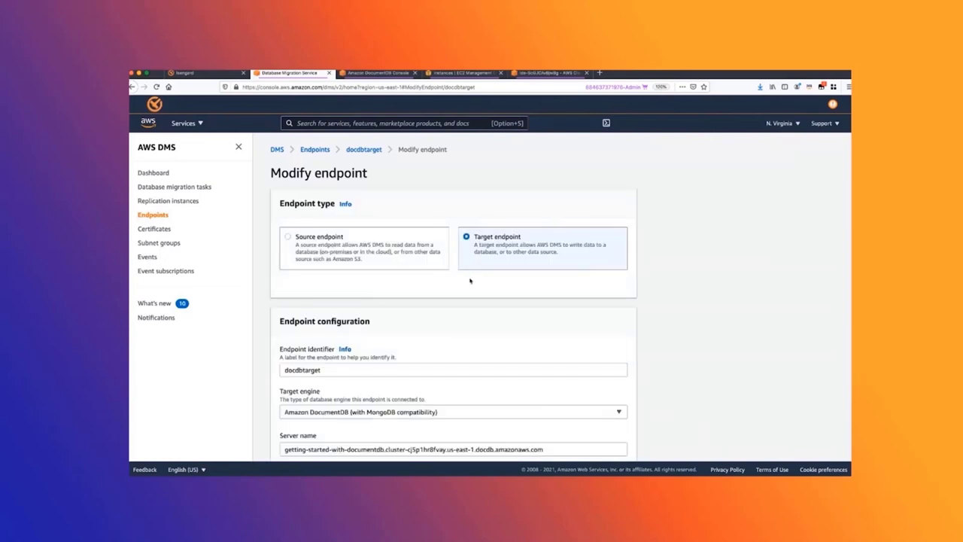
scroll(471, 280, "down", 2)
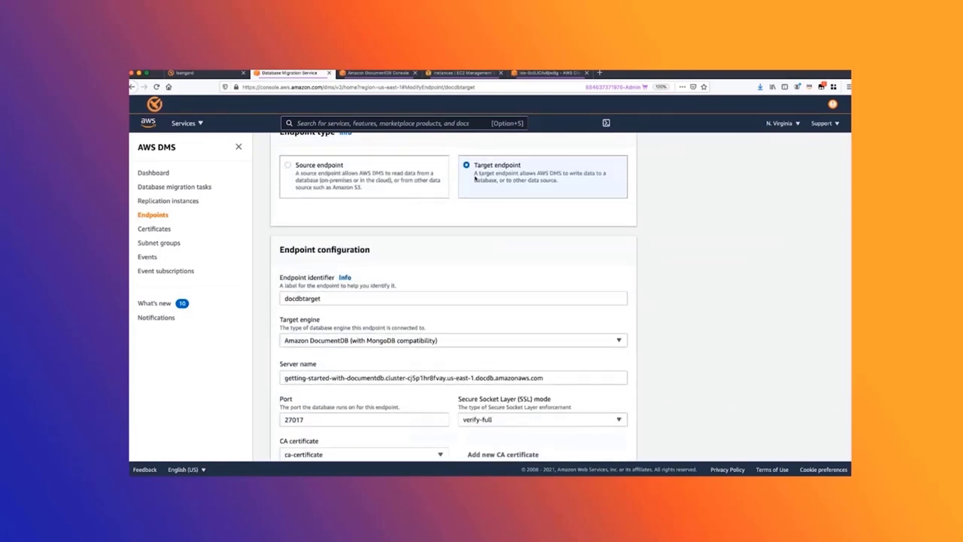
left_click(422, 341)
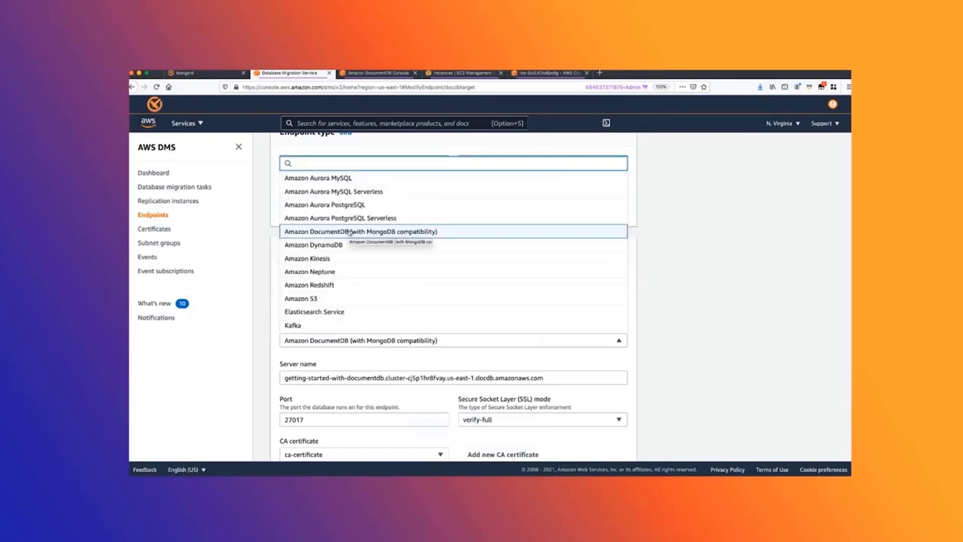
left_click(350, 232)
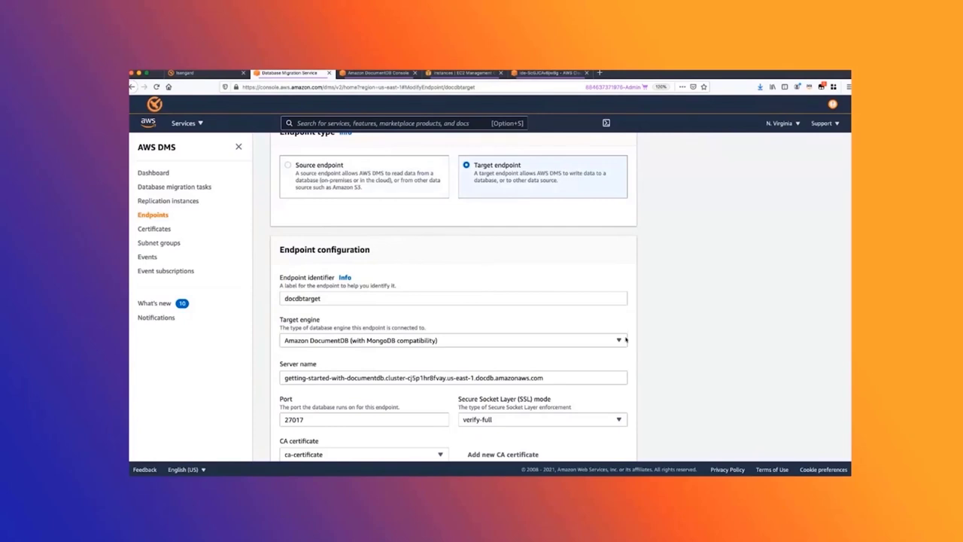
Examine the target endpoint's connection details, highlighting the server name and reviewing the SSL mode, CA certificate and database name
scroll(571, 356, "down", 2)
scroll(492, 346, "down", 4)
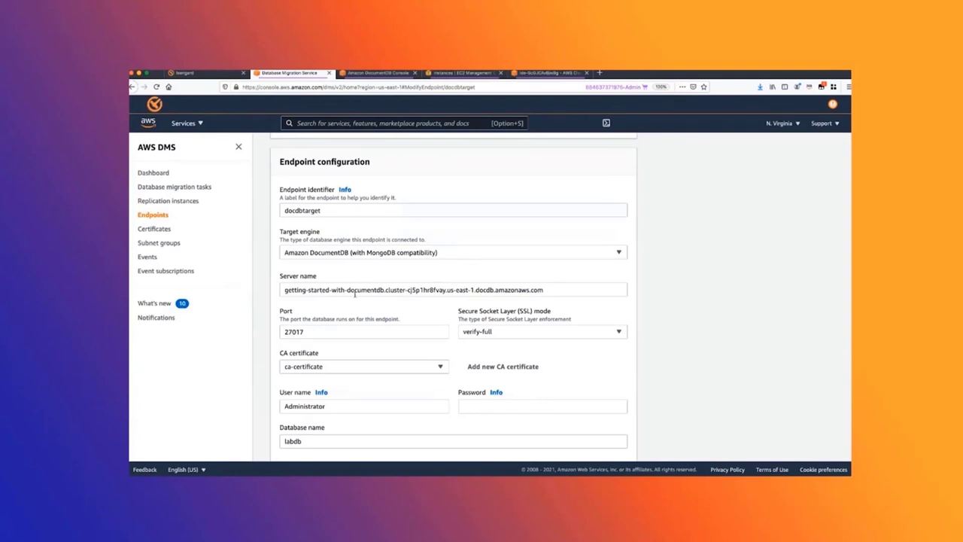
scroll(362, 307, "down", 1)
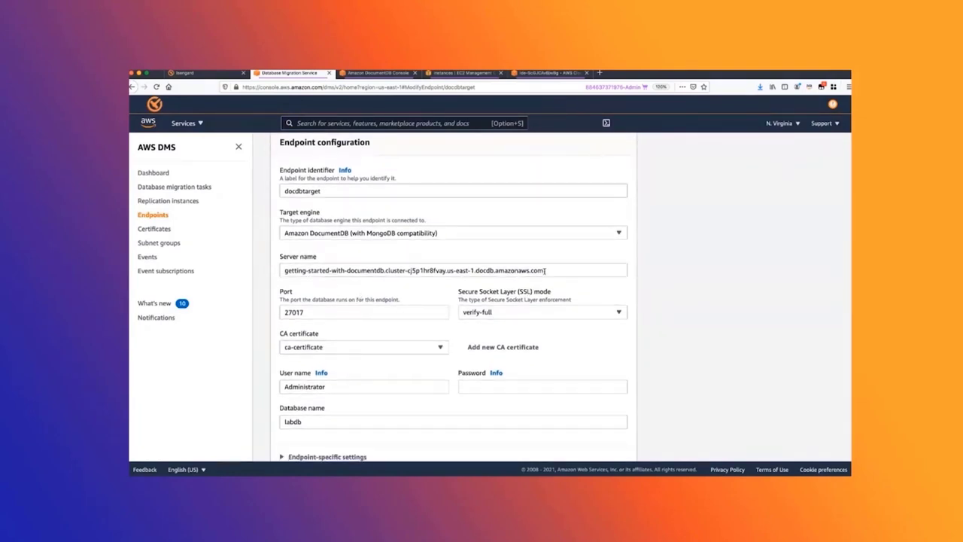
left_click_drag(545, 271, 254, 267)
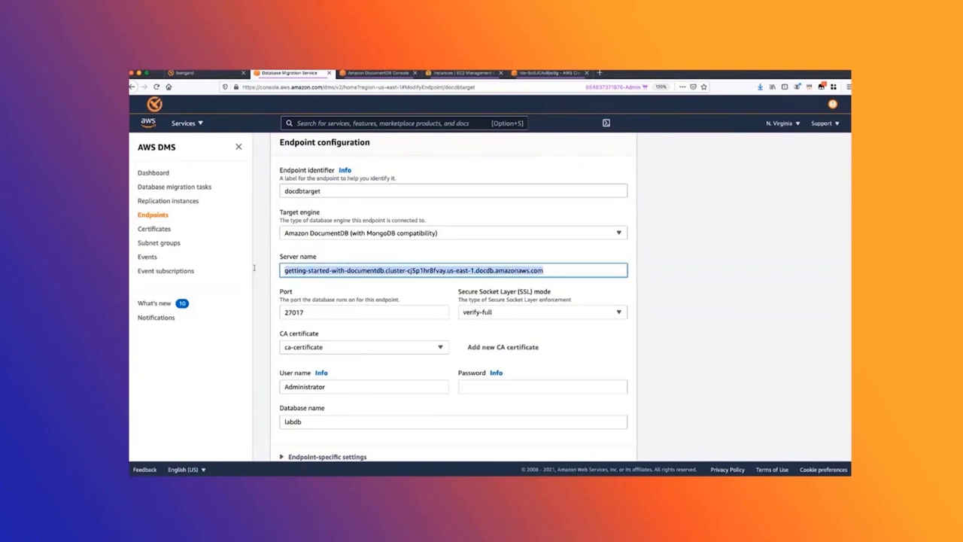
left_click(334, 293)
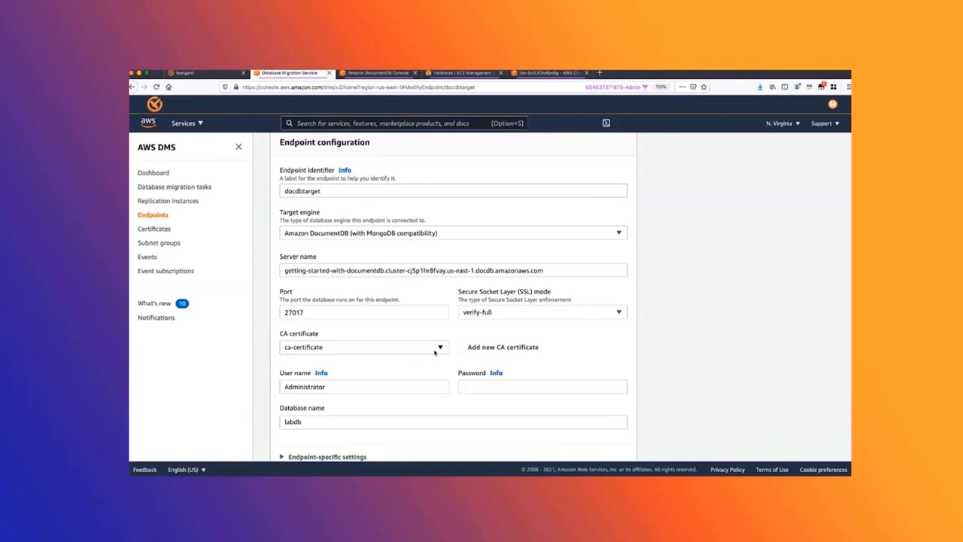
scroll(433, 367, "down", 1)
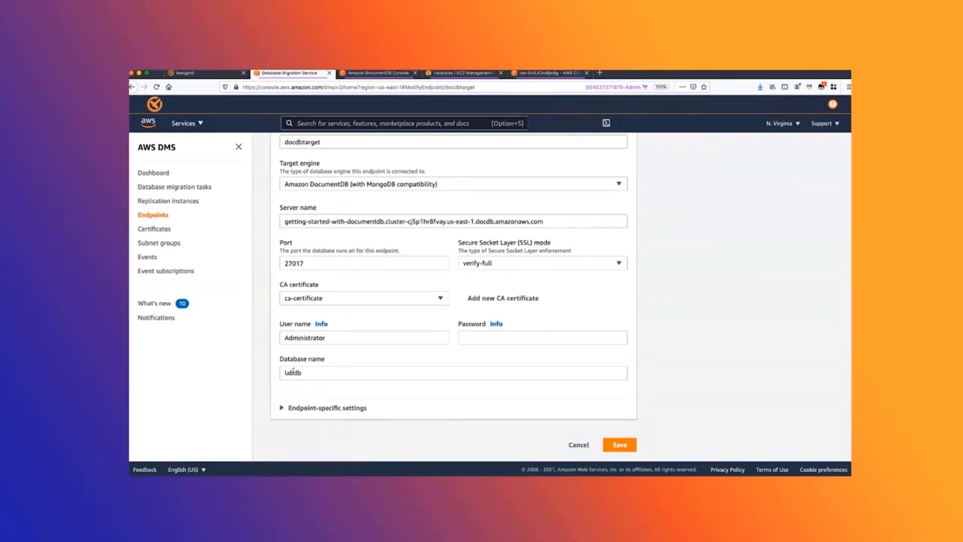
Leave the endpoint unsaved, open the DMS replication instance for modification and examine its configuration
left_click(155, 215)
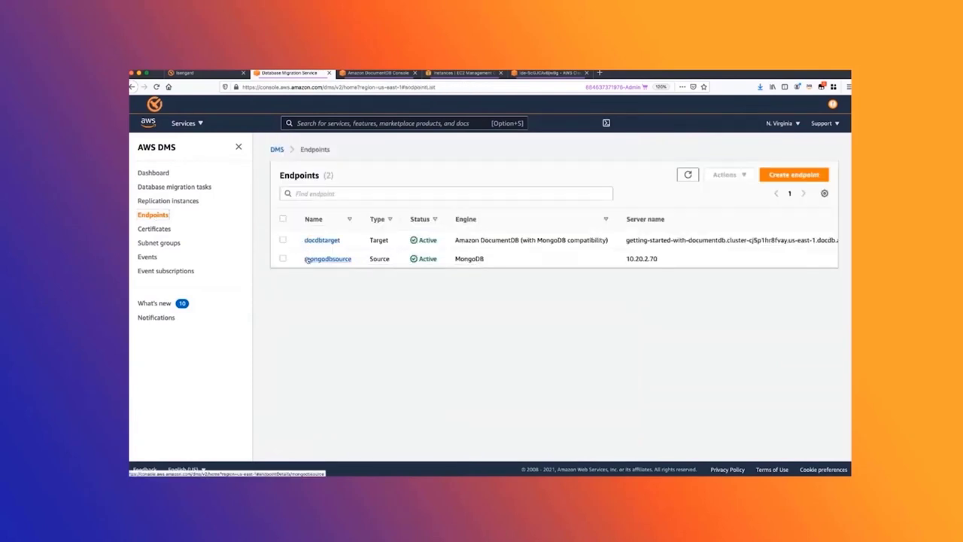
left_click(167, 202)
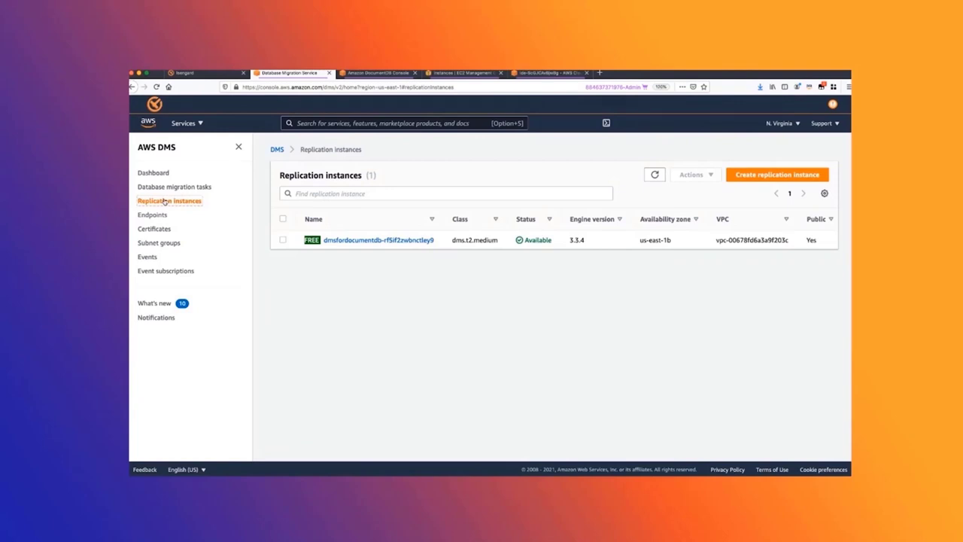
left_click(284, 240)
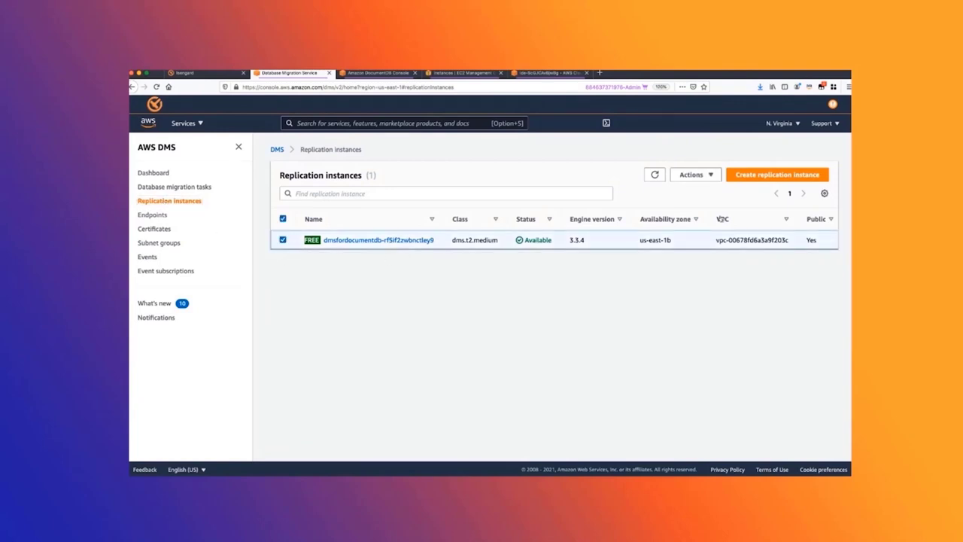
left_click(692, 174)
left_click(699, 188)
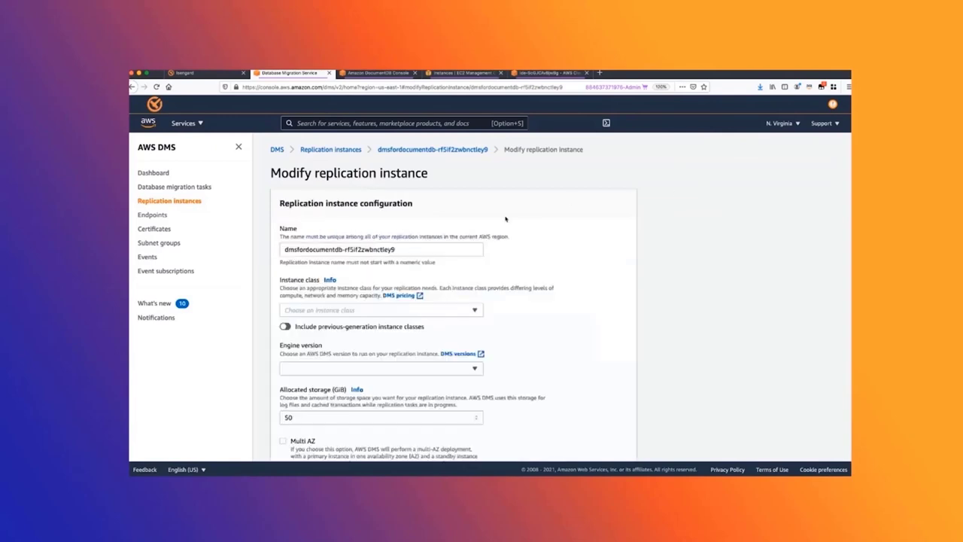
scroll(563, 281, "down", 1)
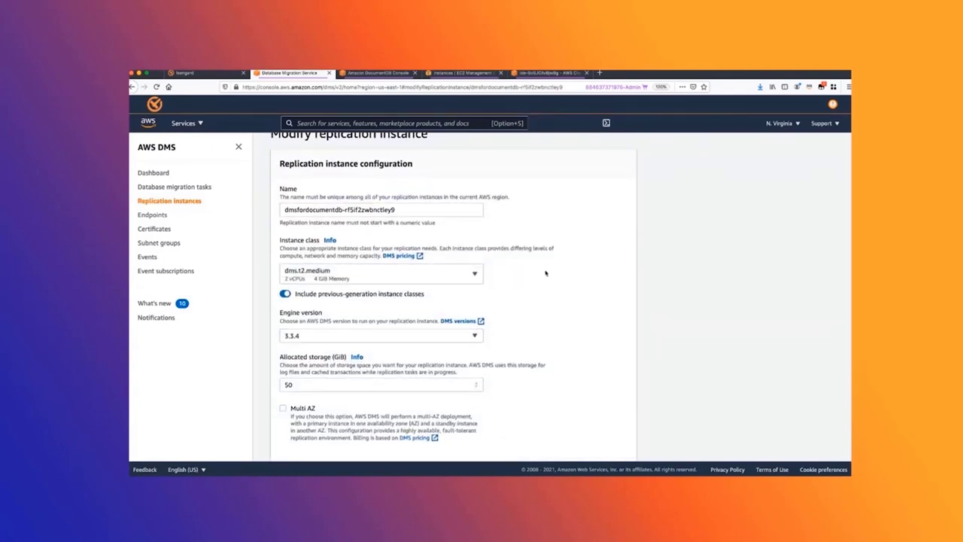
scroll(410, 225, "down", 1)
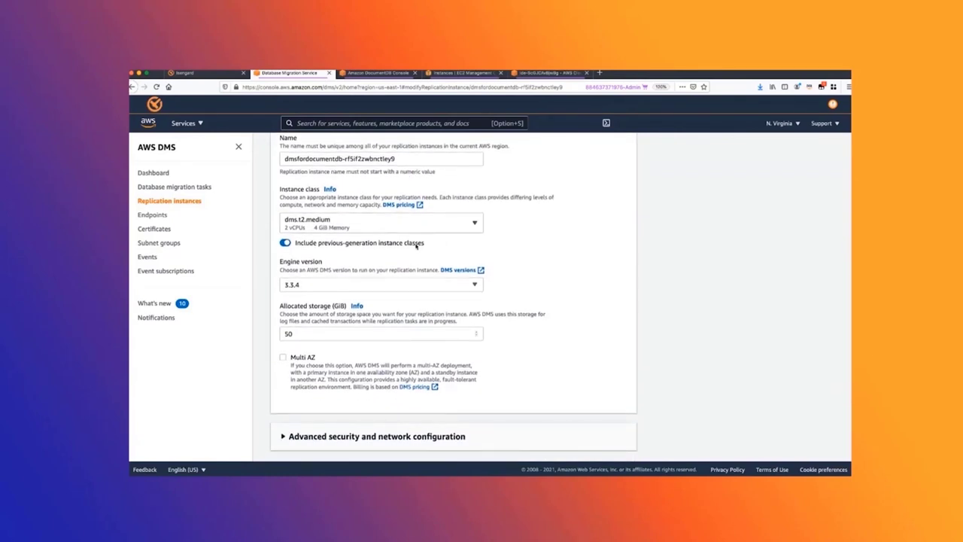
Examine the instance classes offered for the replication instance without changing the class, then review the remaining configuration
left_click(474, 224)
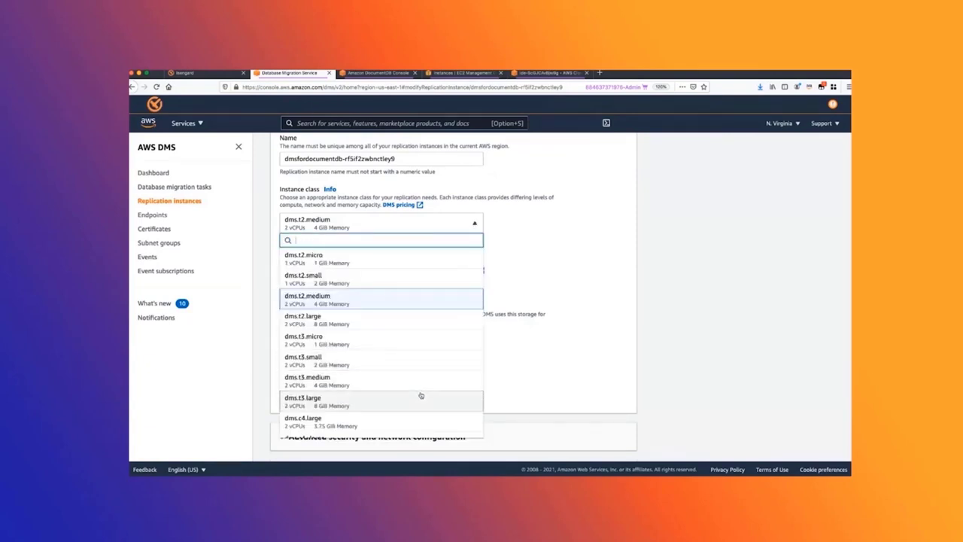
scroll(421, 395, "down", 3)
scroll(420, 395, "down", 2)
left_click(536, 283)
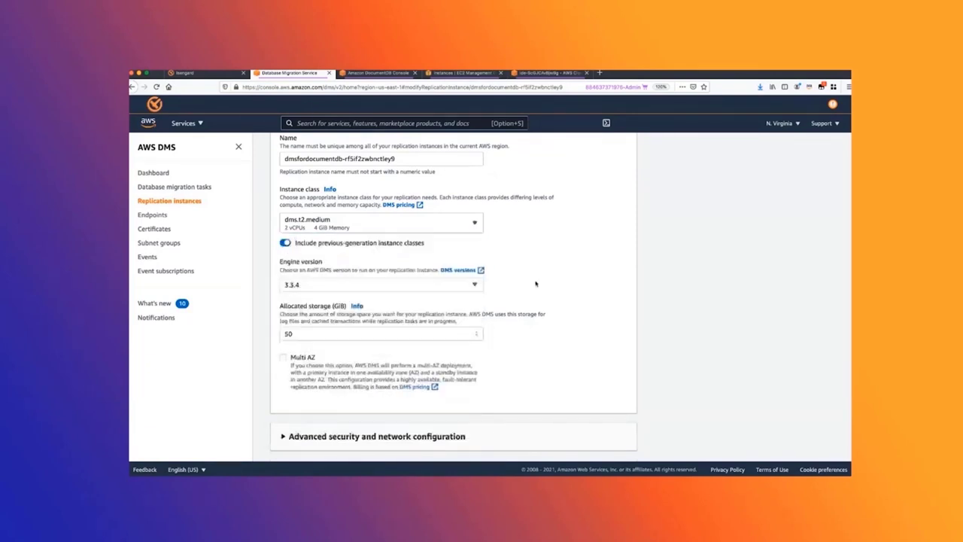
scroll(521, 289, "down", 2)
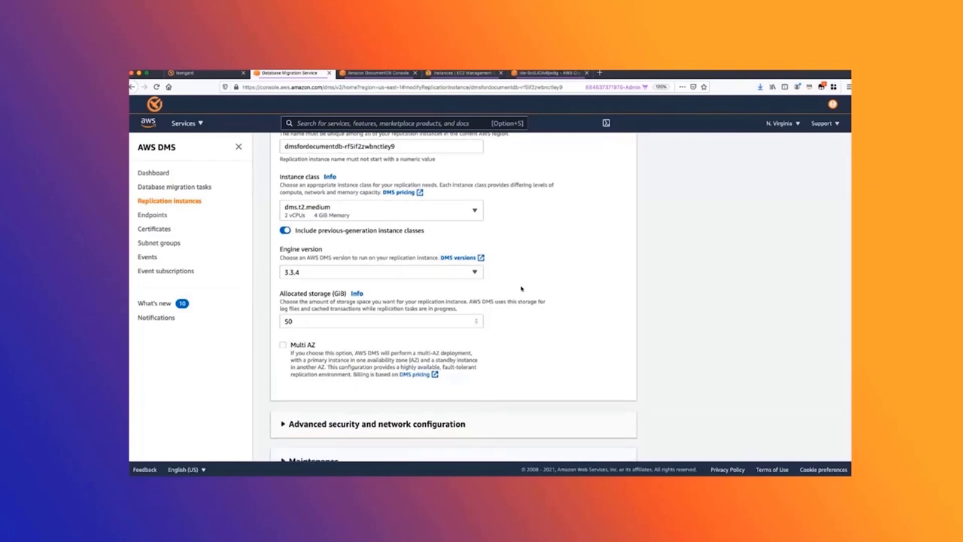
Review the replication instance's modification schedule options and expand its advanced security and network configuration to examine the VPC security group
scroll(521, 288, "down", 1)
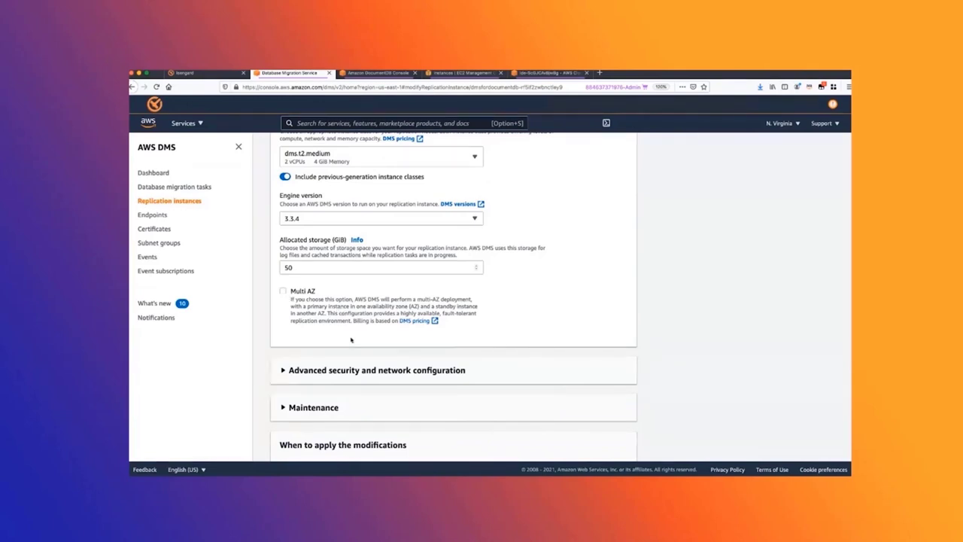
scroll(351, 340, "down", 5)
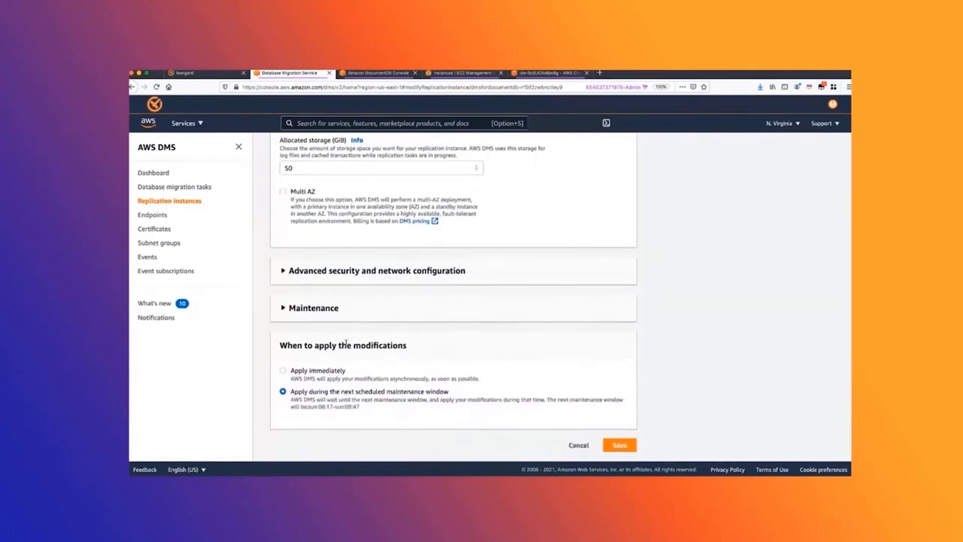
scroll(346, 342, "up", 1)
left_click(305, 308)
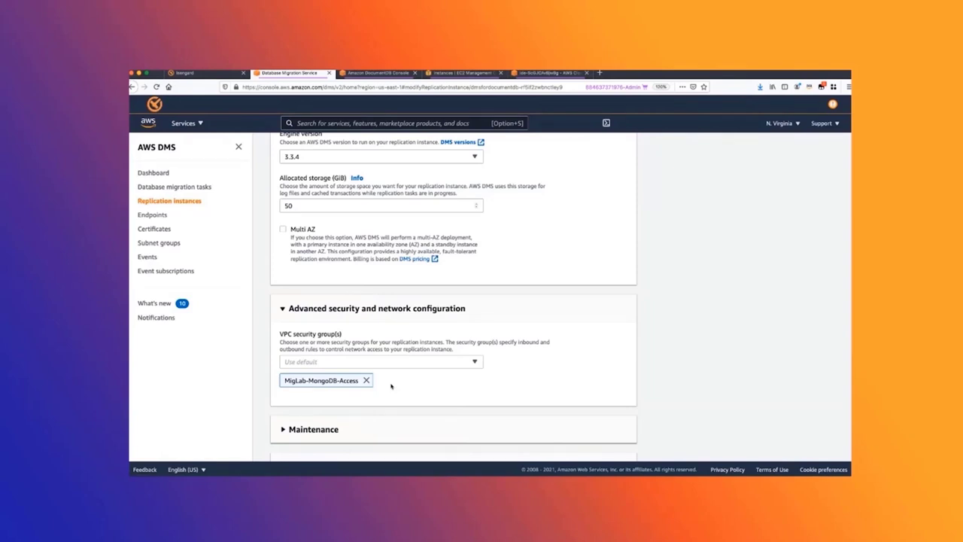
scroll(390, 387, "down", 1)
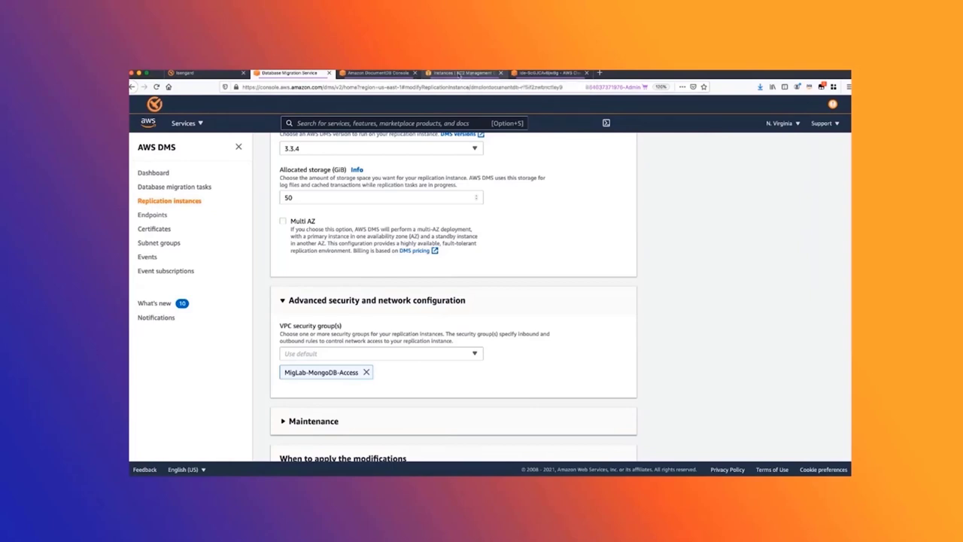
Switch to the EC2 console, list the security groups and open the details of the docDb-Inbound group
left_click(458, 74)
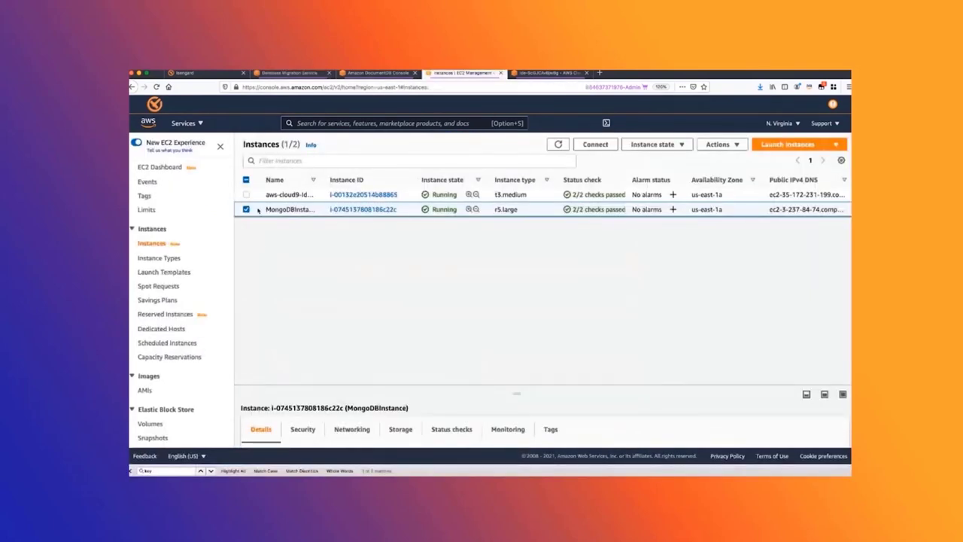
scroll(223, 289, "down", 5)
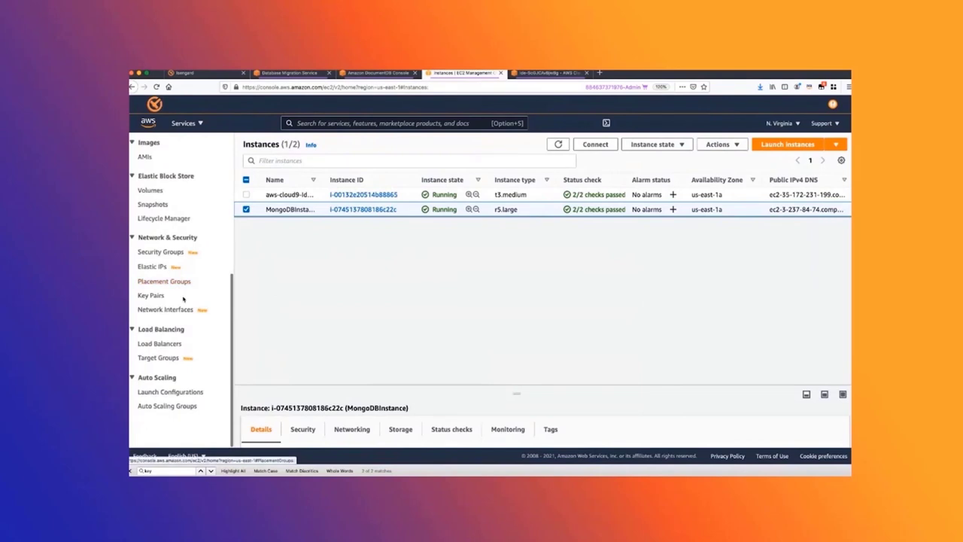
left_click(175, 254)
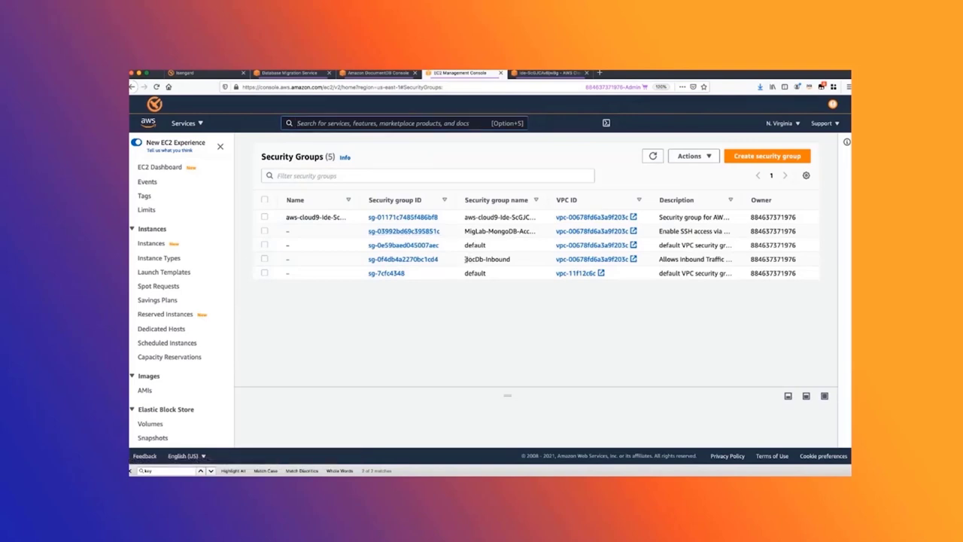
left_click_drag(466, 259, 512, 259)
left_click(407, 259)
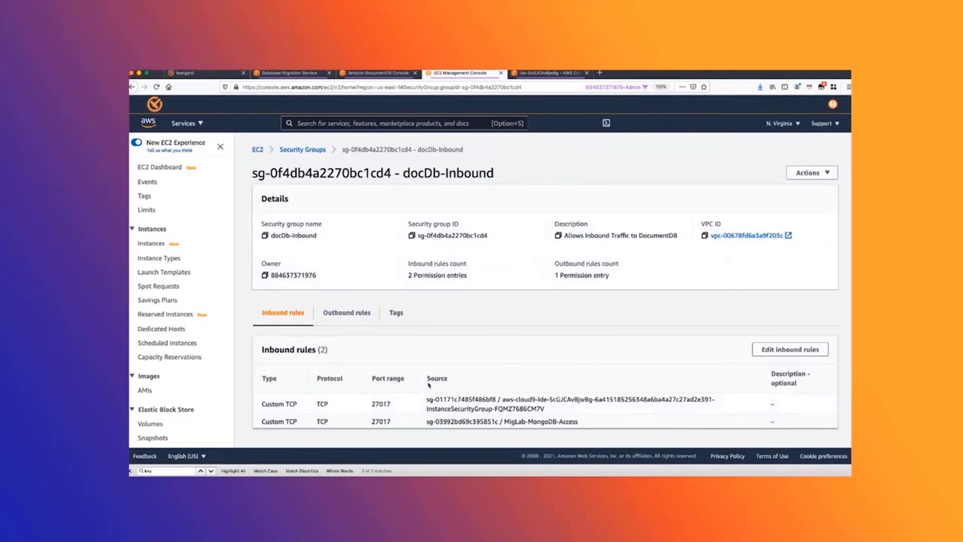
Examine the docDb-Inbound group's inbound rules, highlighting the Cloud9 and MigLab-MongoDB-Access sources
left_click_drag(428, 421, 579, 423)
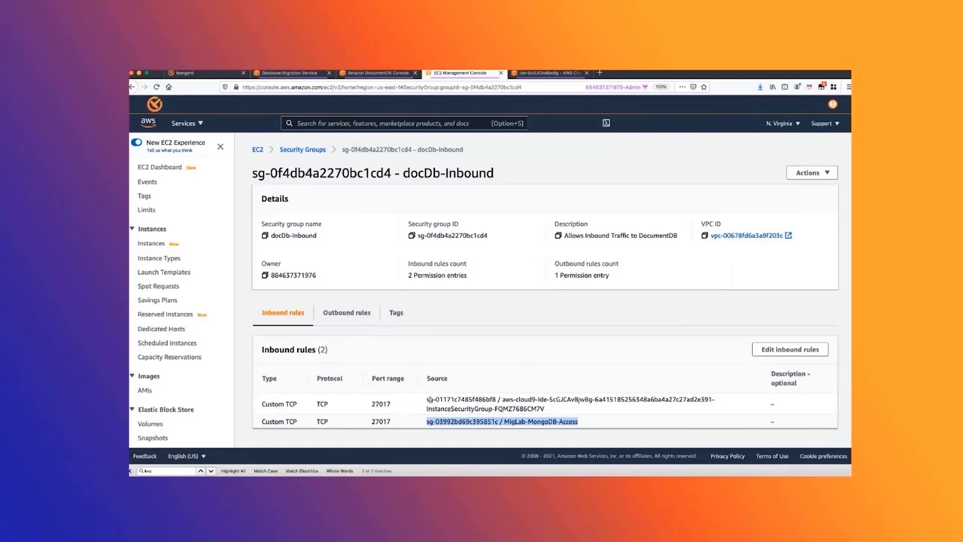
left_click_drag(428, 399, 557, 408)
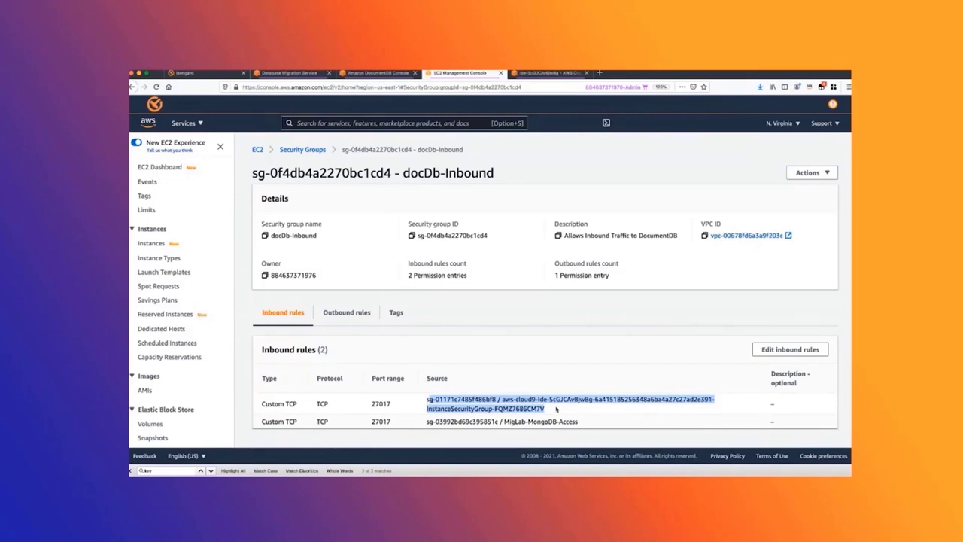
left_click(557, 408)
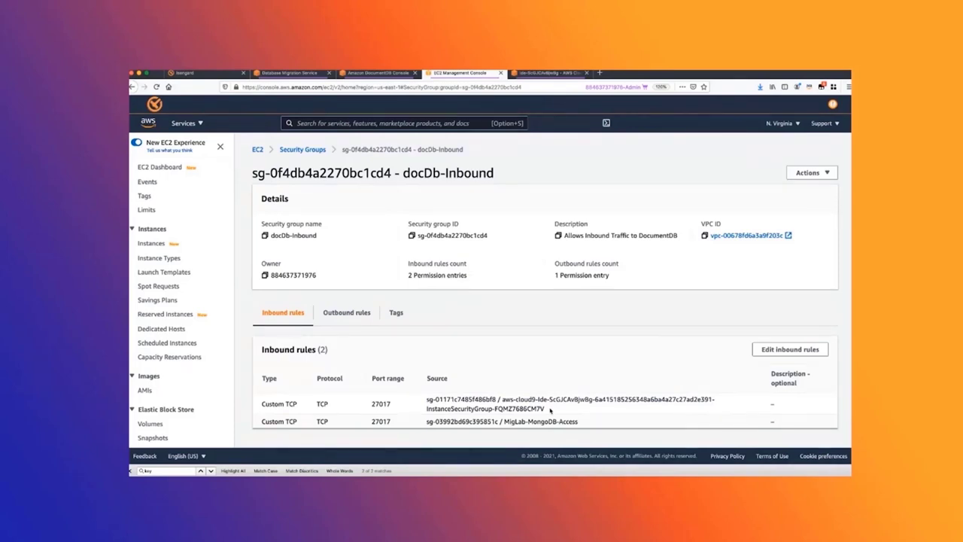
left_click_drag(550, 411, 429, 399)
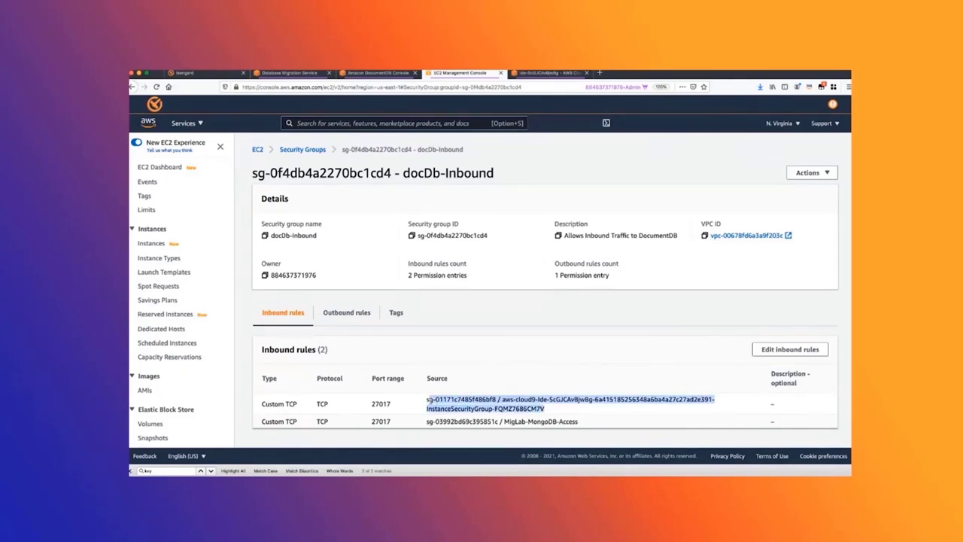
left_click_drag(593, 425, 535, 422)
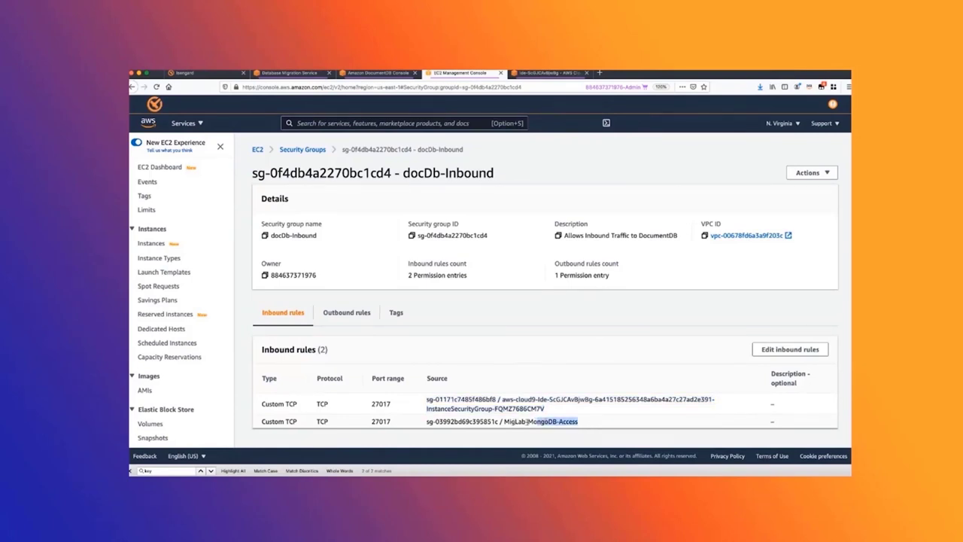
left_click_drag(583, 424, 263, 422)
left_click(590, 424)
Switch to the DocumentDB console, open the getting-started-with-documentdb cluster and examine its connection strings and attached security group
left_click(376, 73)
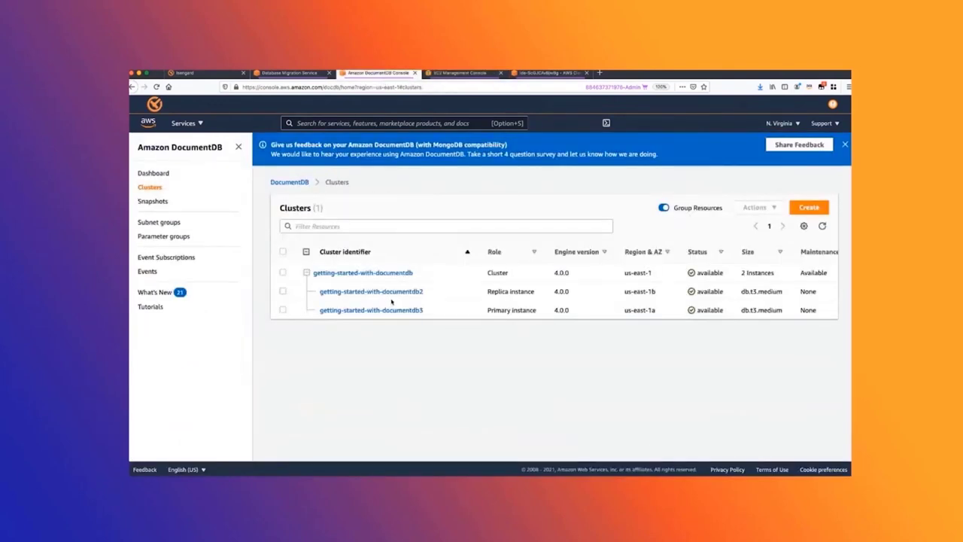
left_click(371, 274)
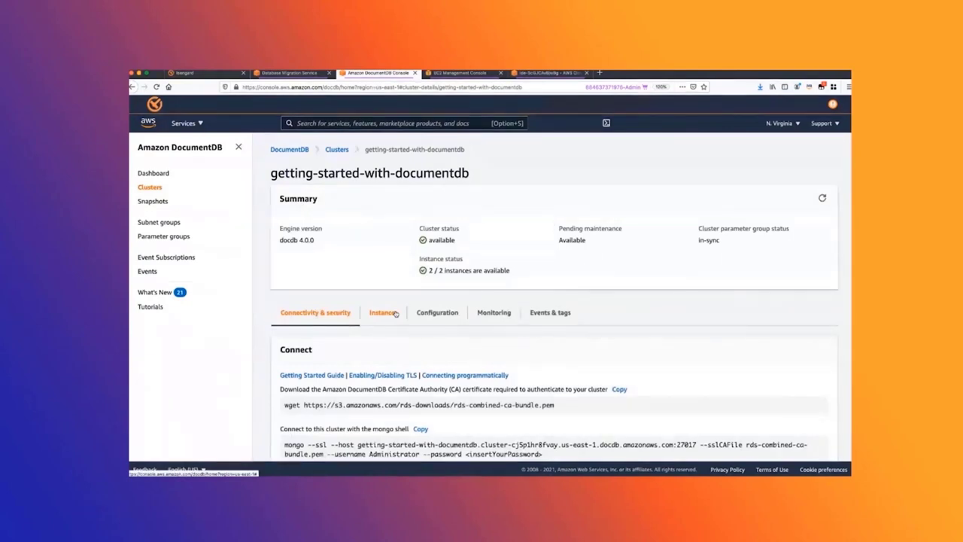
scroll(391, 316, "down", 5)
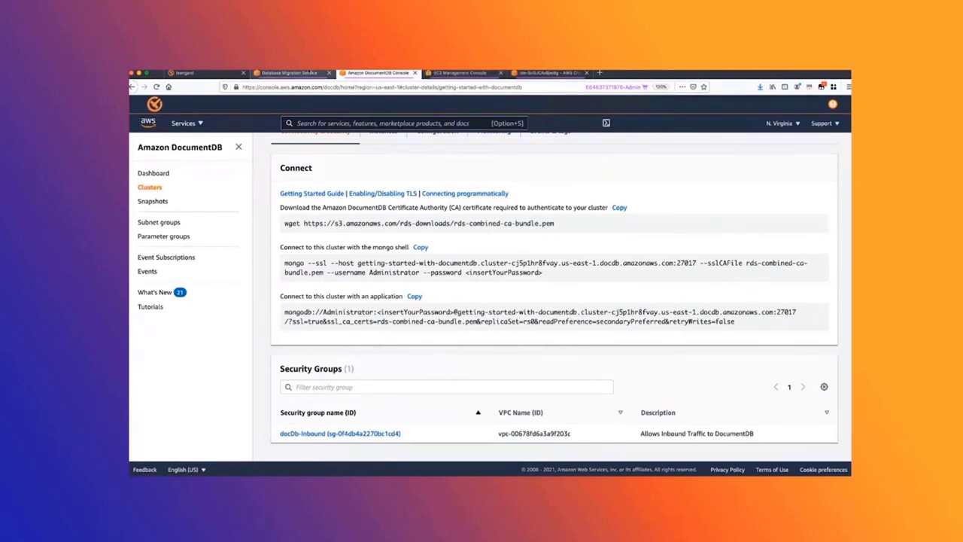
Return to the DMS replication instance form and review its security group and the options for applying modifications
left_click(292, 73)
scroll(446, 217, "down", 2)
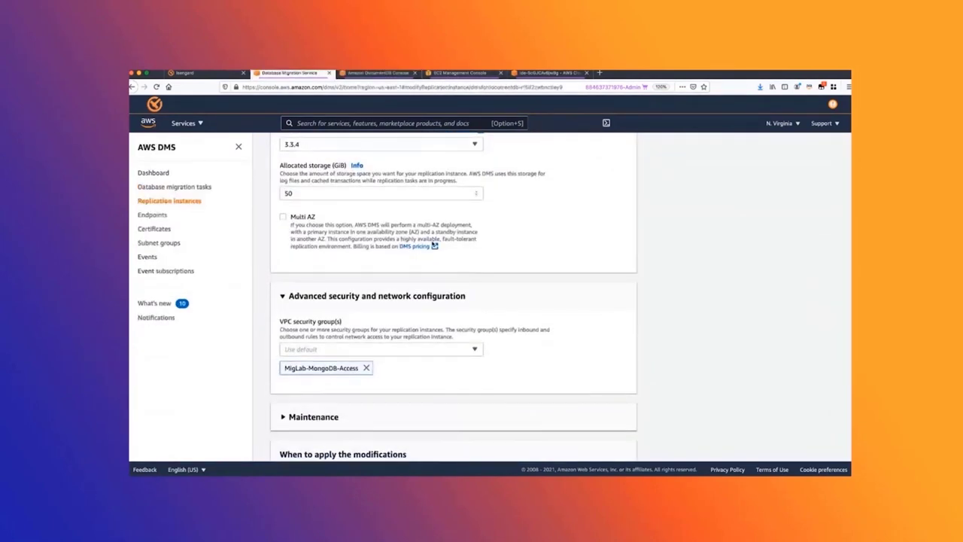
scroll(433, 243, "down", 2)
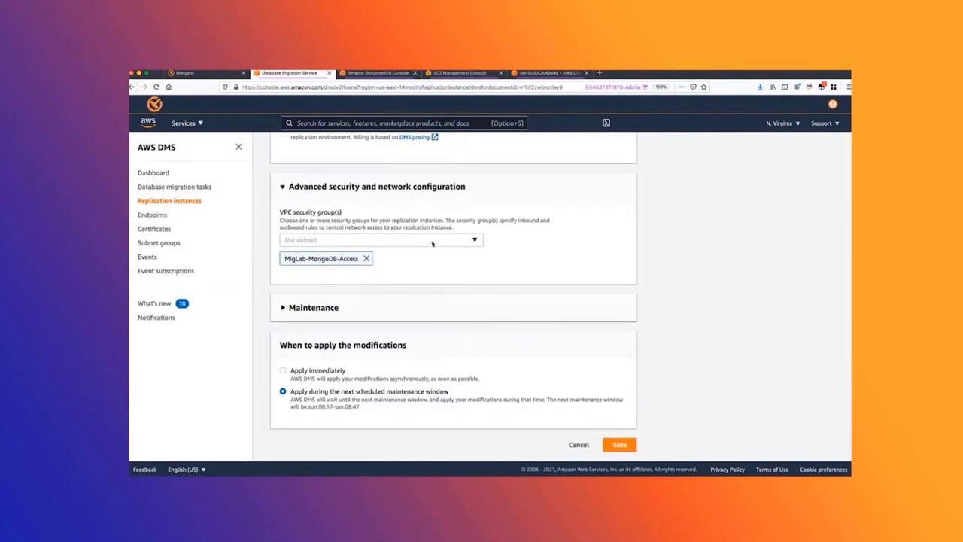
scroll(433, 243, "up", 4)
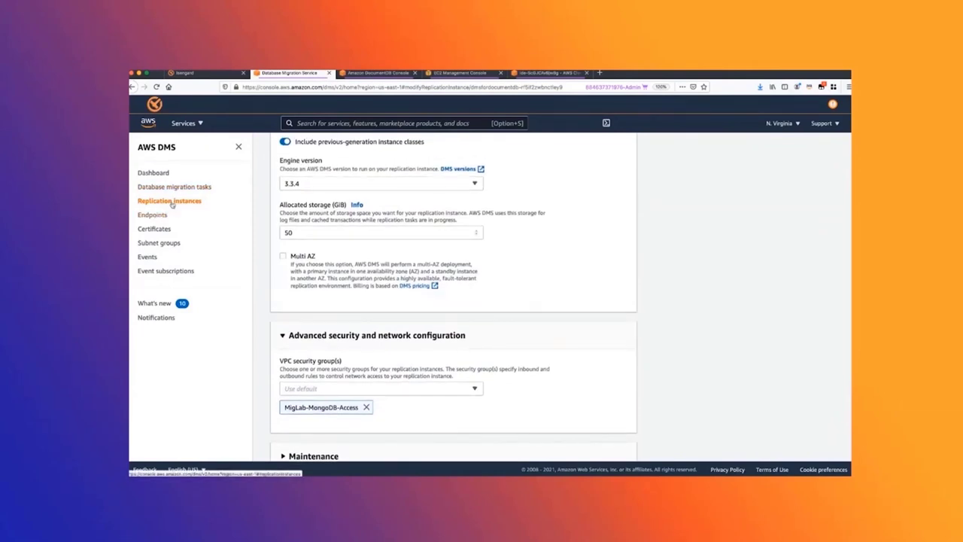
Leave the replication instance unsaved and open the mongo-to-docdb database migration task for modification
left_click(188, 190)
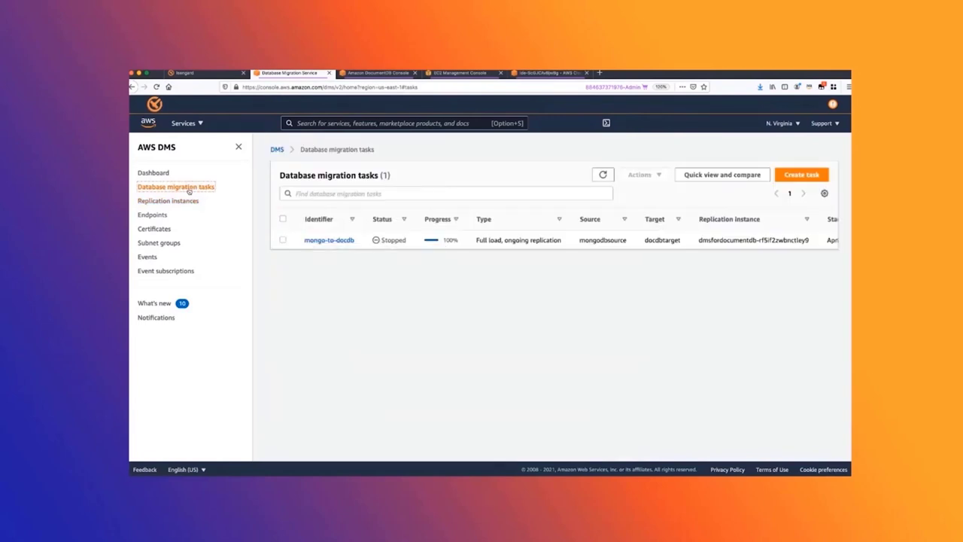
left_click(282, 240)
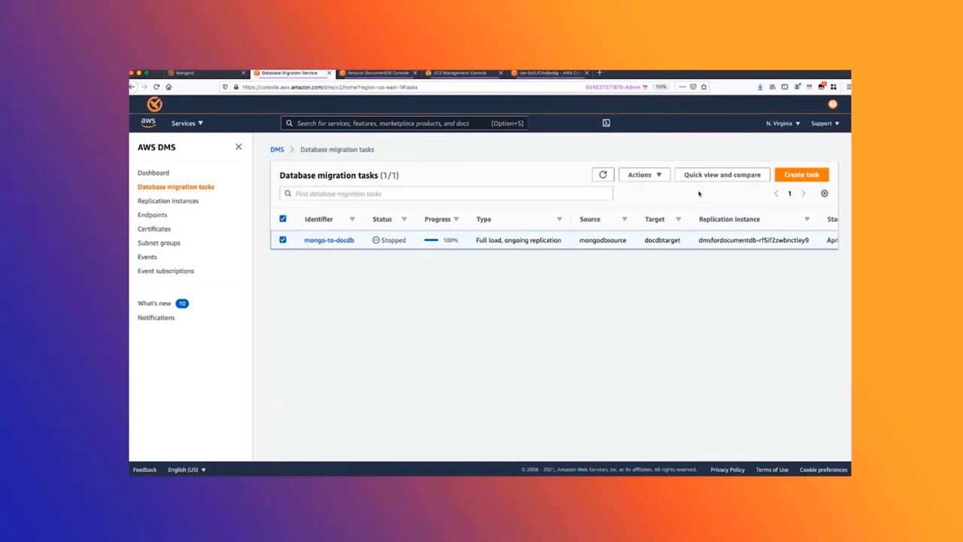
left_click(660, 176)
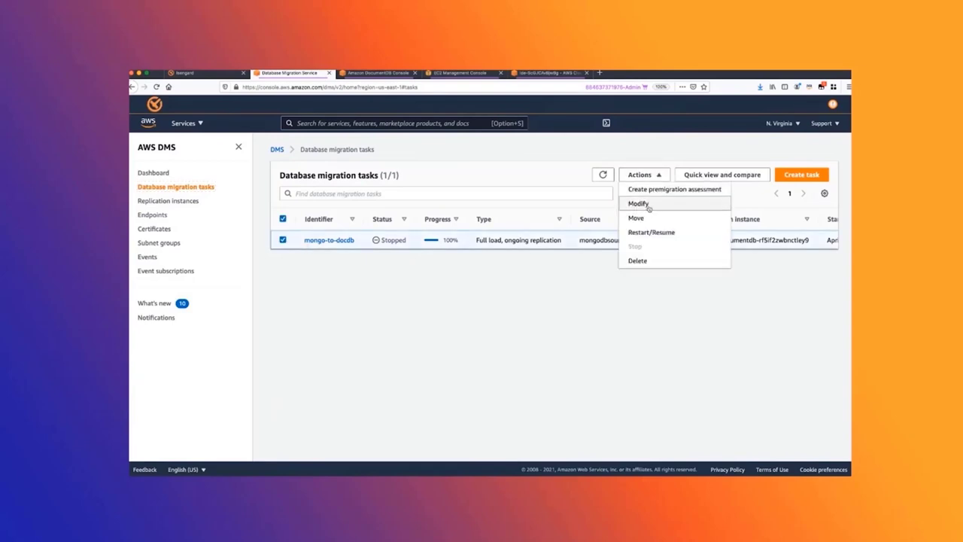
left_click(648, 204)
Examine the migration task's settings, including migration type, target table preparation, stop behaviour, LOB handling, validation and CloudWatch logs
scroll(394, 281, "down", 3)
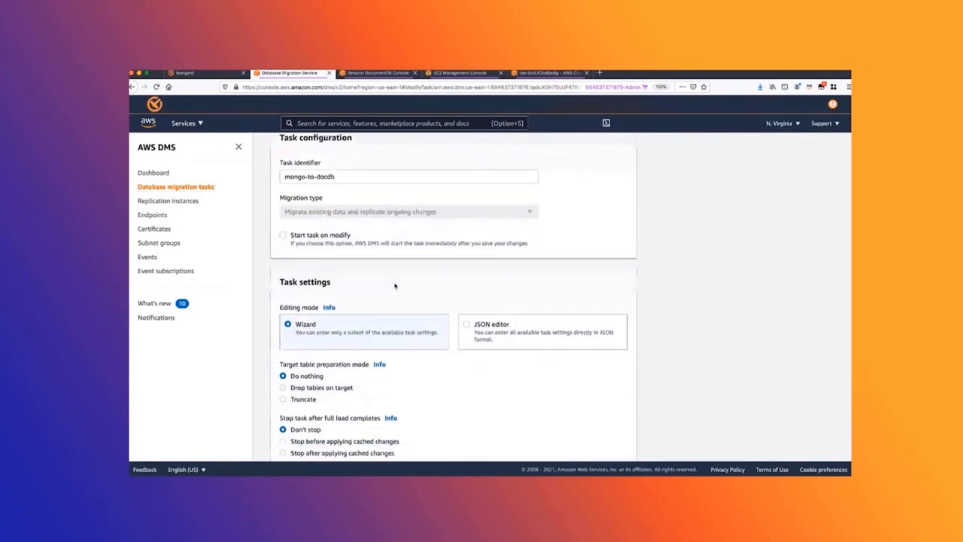
scroll(394, 329, "down", 1)
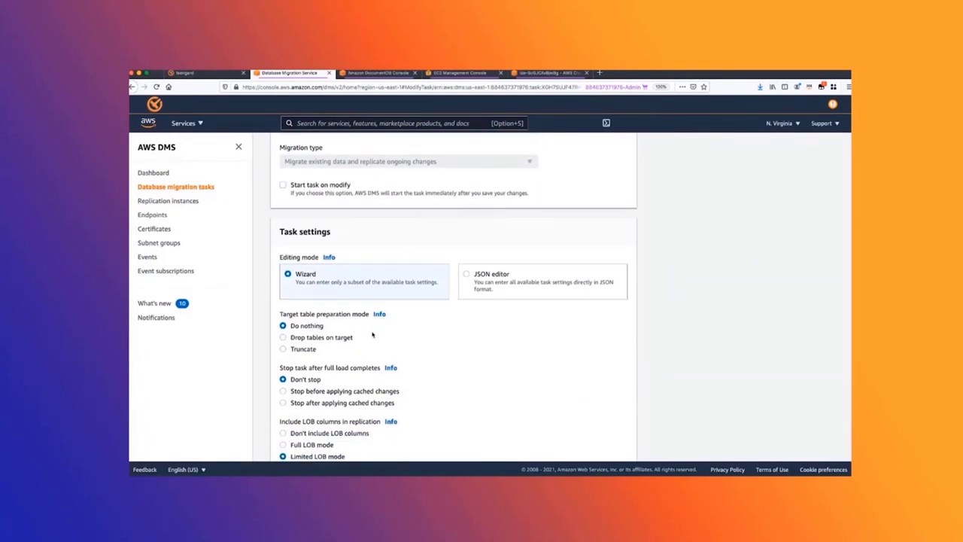
scroll(371, 353, "down", 1)
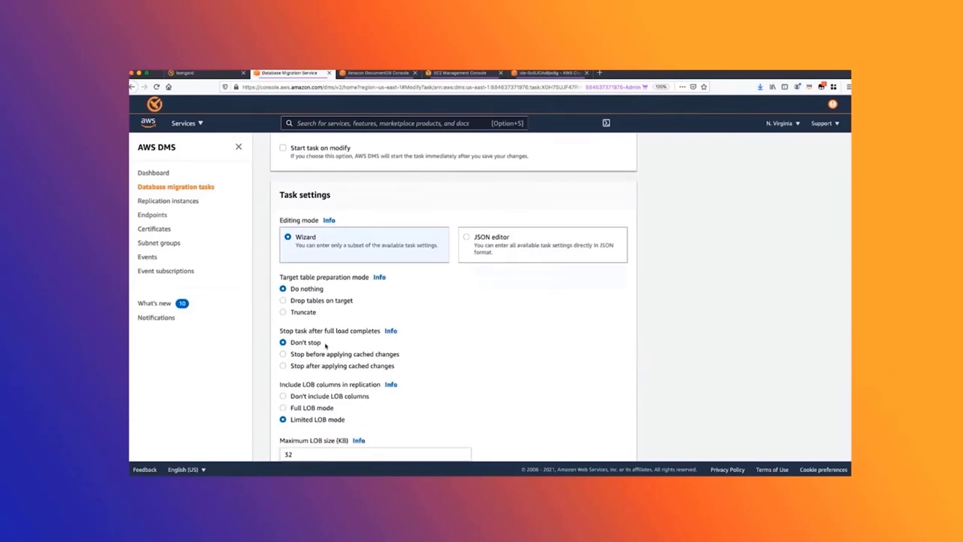
scroll(323, 345, "down", 1)
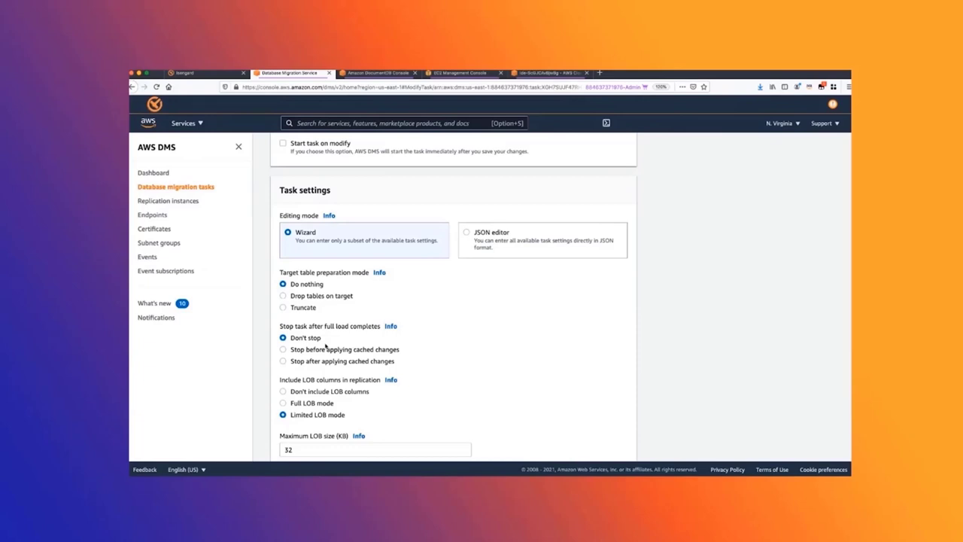
scroll(325, 345, "down", 3)
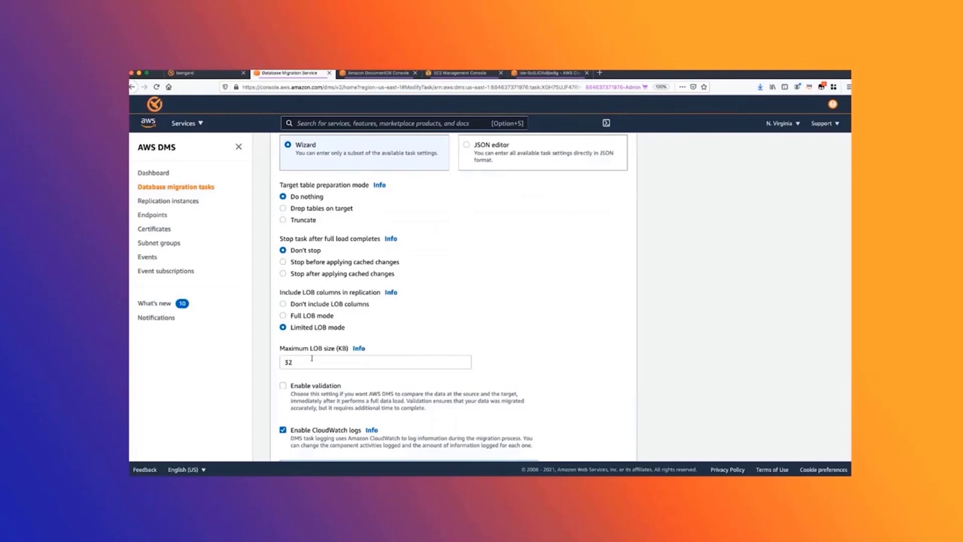
scroll(475, 341, "down", 2)
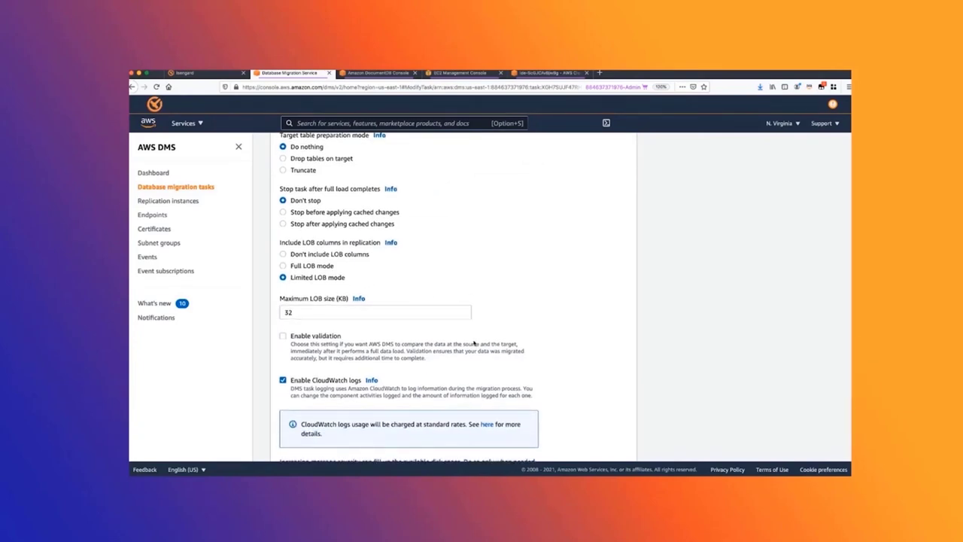
scroll(497, 352, "down", 1)
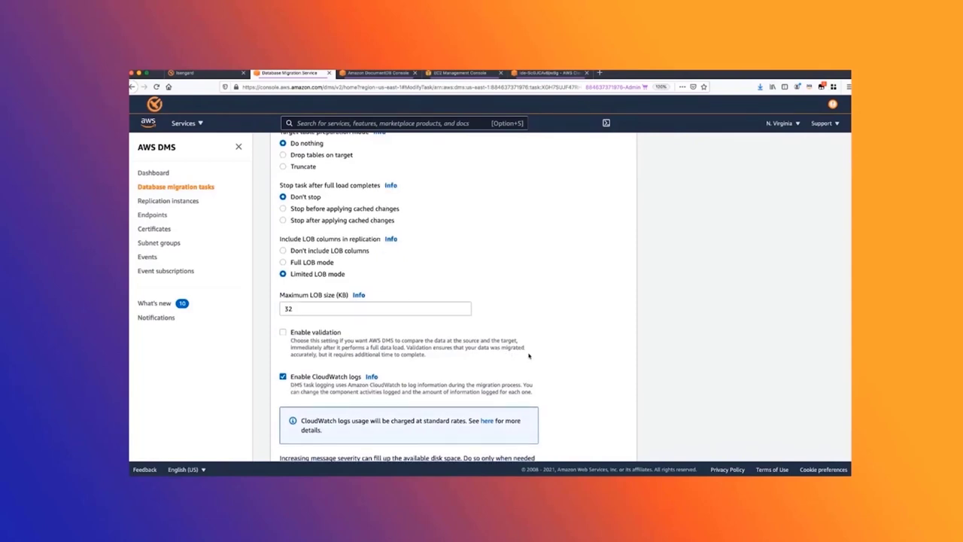
scroll(497, 353, "down", 1)
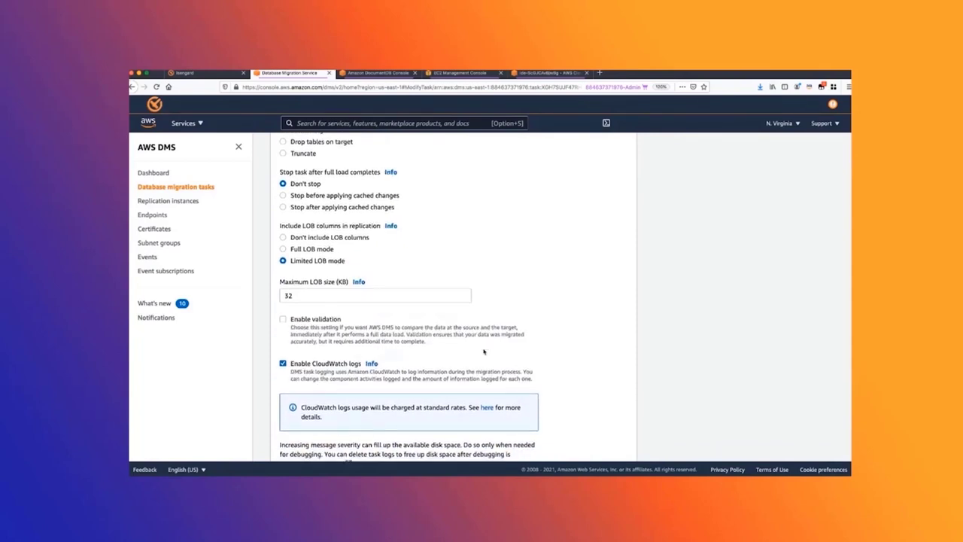
scroll(485, 351, "down", 4)
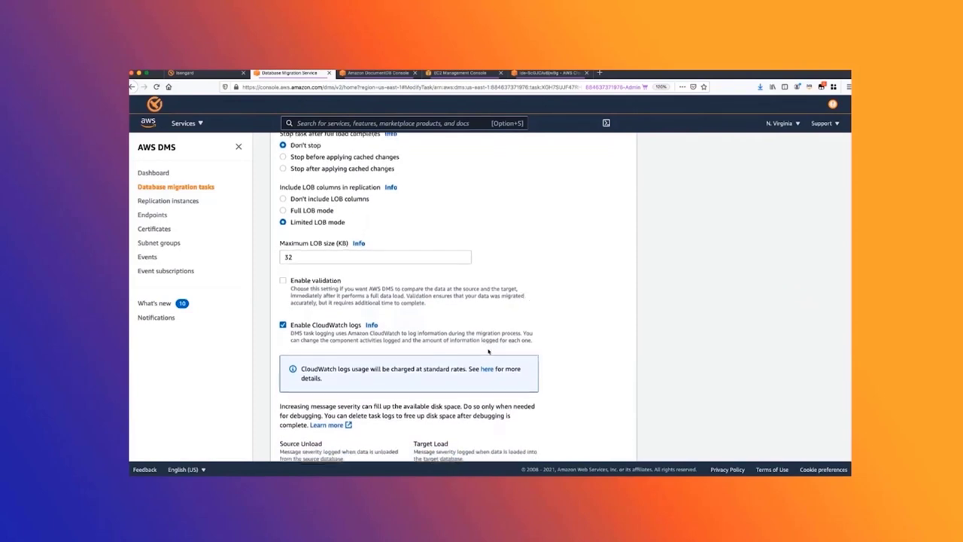
Examine the task's log severity settings and the table mappings' selection rule for the labdb schema
scroll(489, 351, "down", 9)
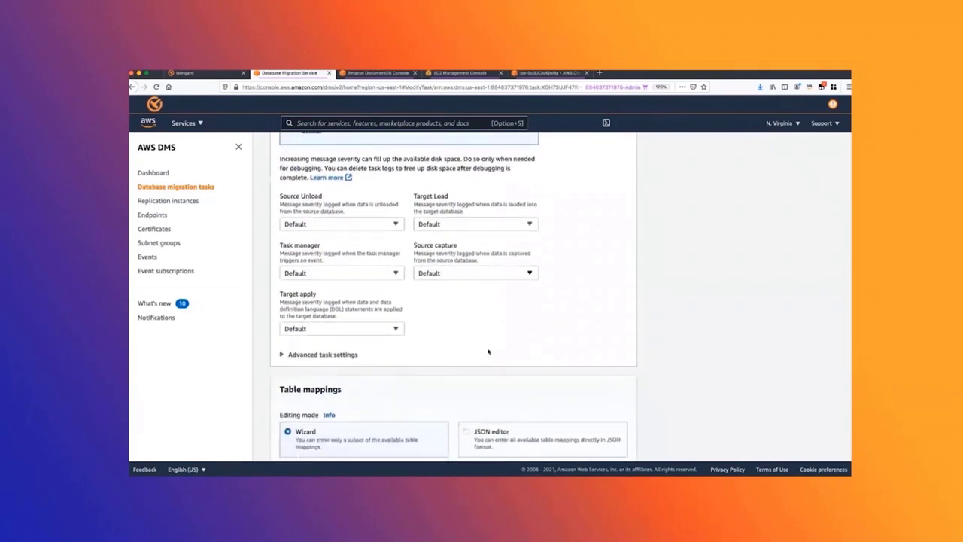
scroll(485, 352, "down", 5)
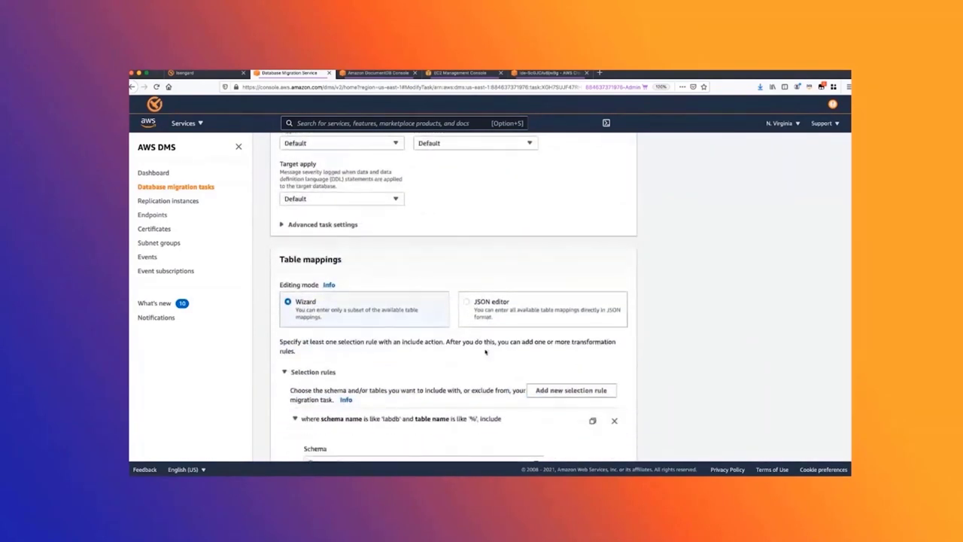
scroll(486, 352, "down", 4)
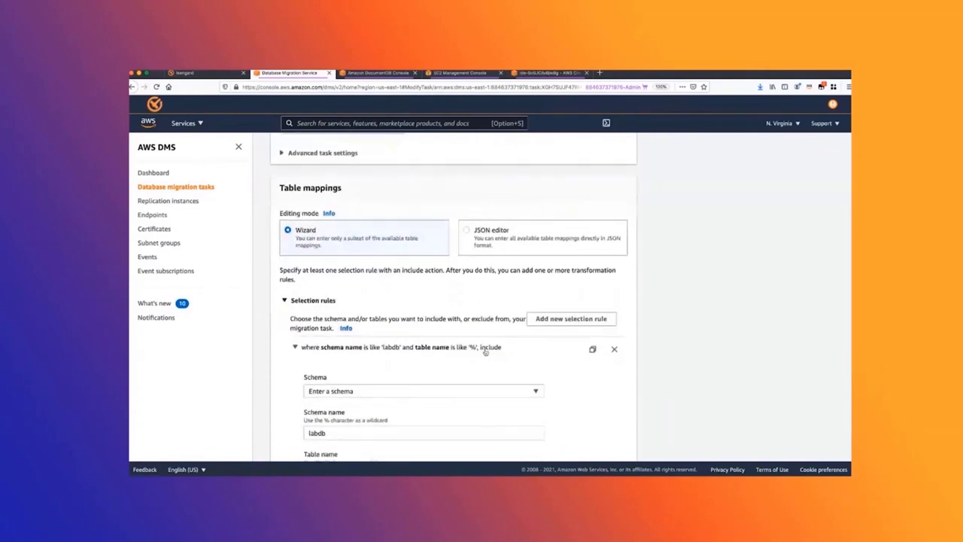
scroll(486, 352, "down", 3)
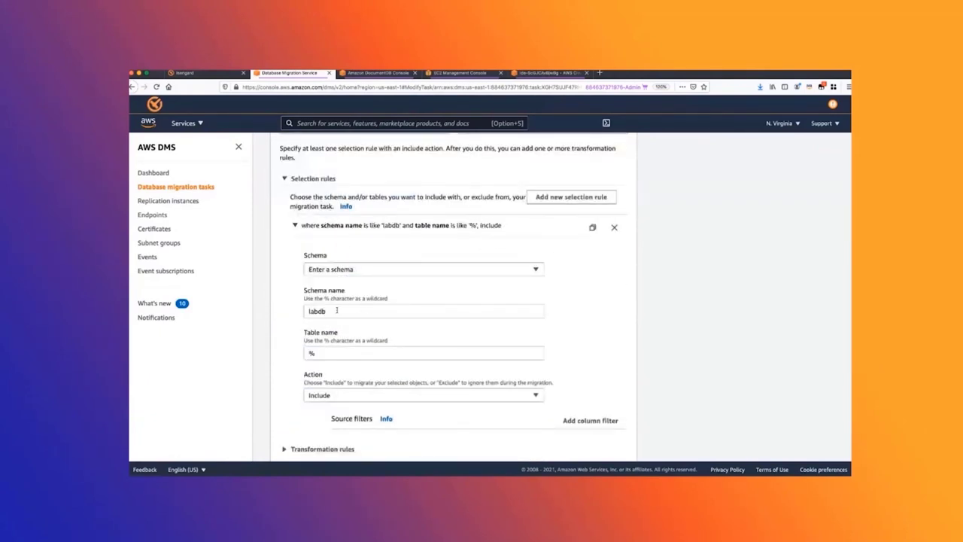
Review the selection rule's schema name, table name and action, then leave the migration task unsaved and return to the task list
left_click_drag(337, 311, 302, 311)
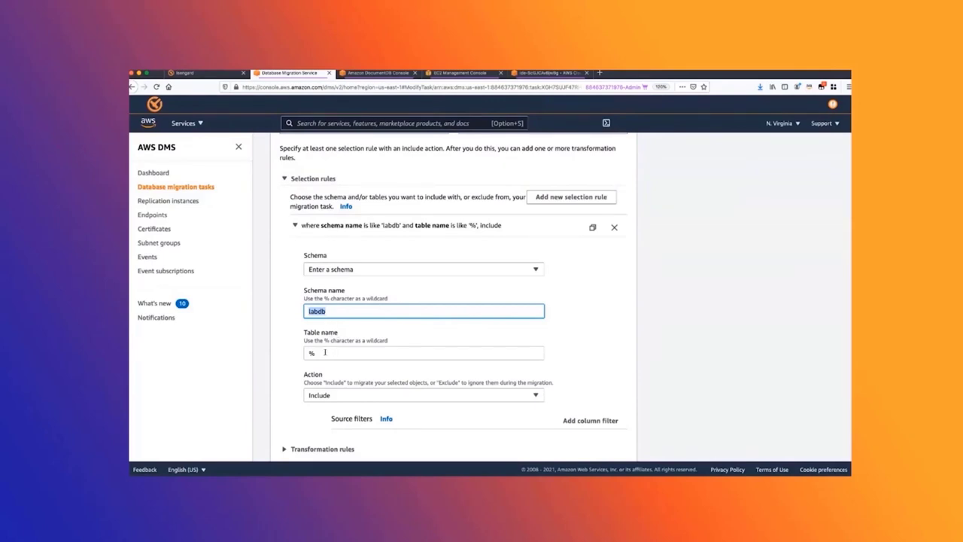
scroll(336, 400, "down", 2)
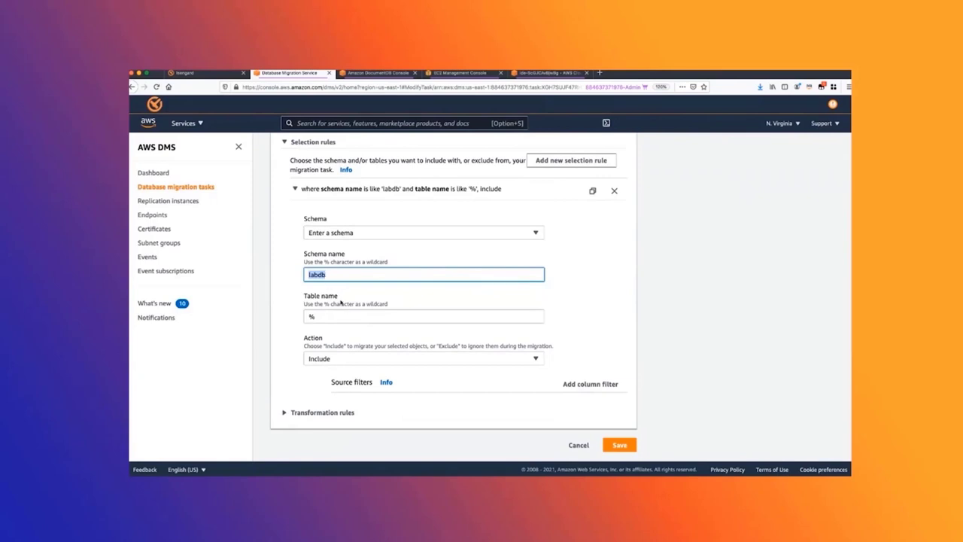
scroll(392, 391, "up", 5)
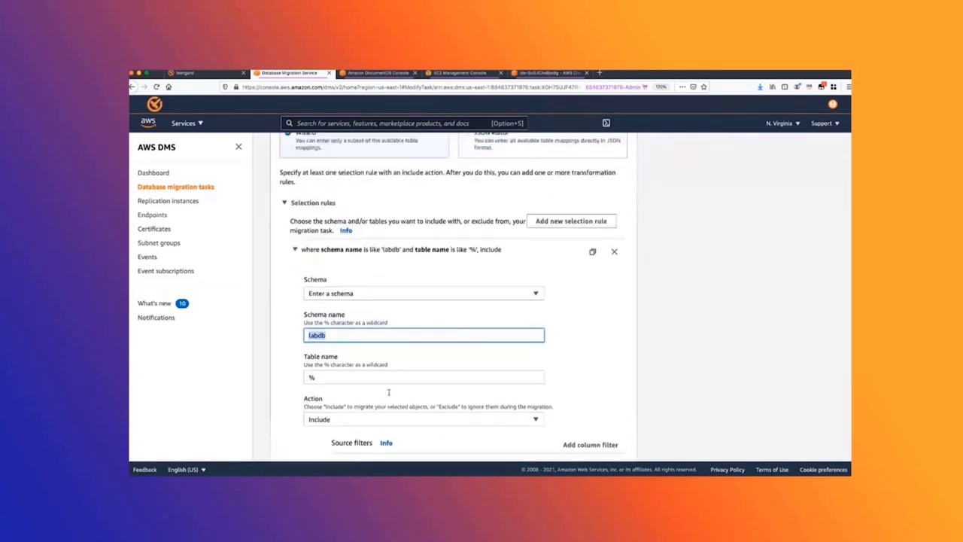
scroll(388, 392, "up", 5)
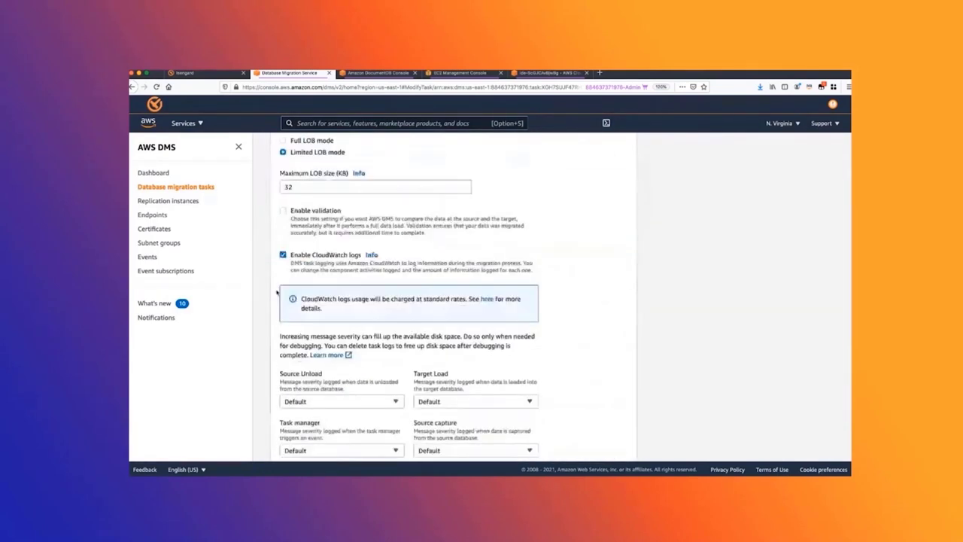
left_click(185, 188)
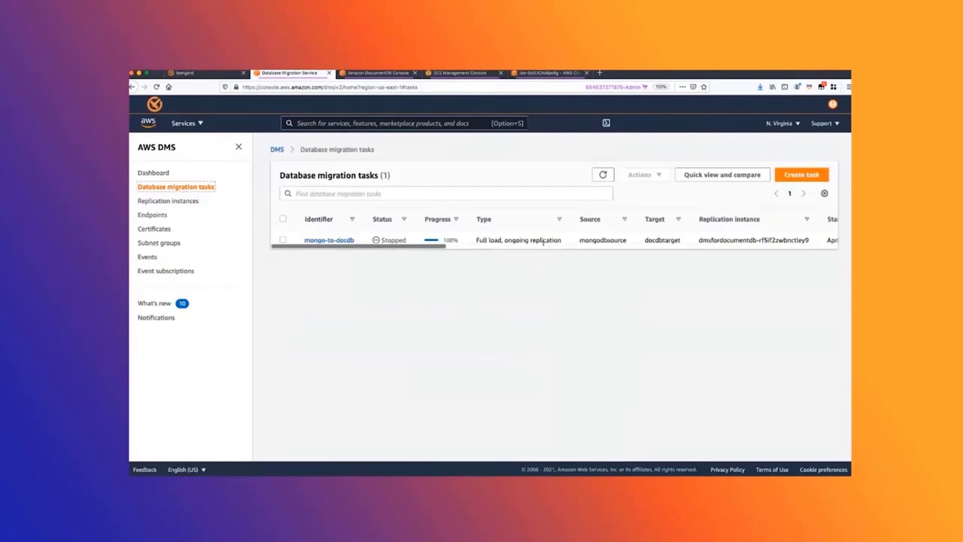
Review the mongo-to-docdb task's migration type, source endpoint, target endpoint and replication instance in the task list
left_click_drag(476, 240, 562, 241)
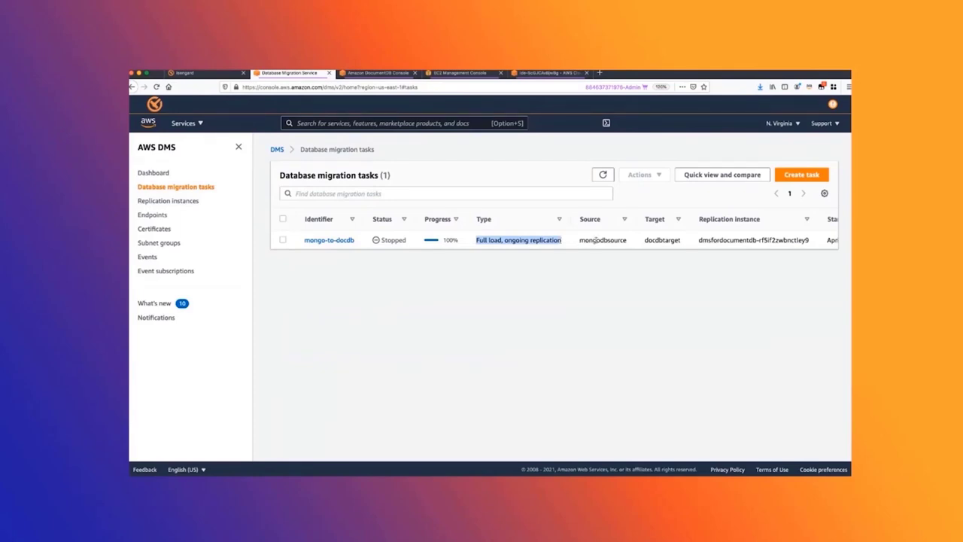
double_click(595, 240)
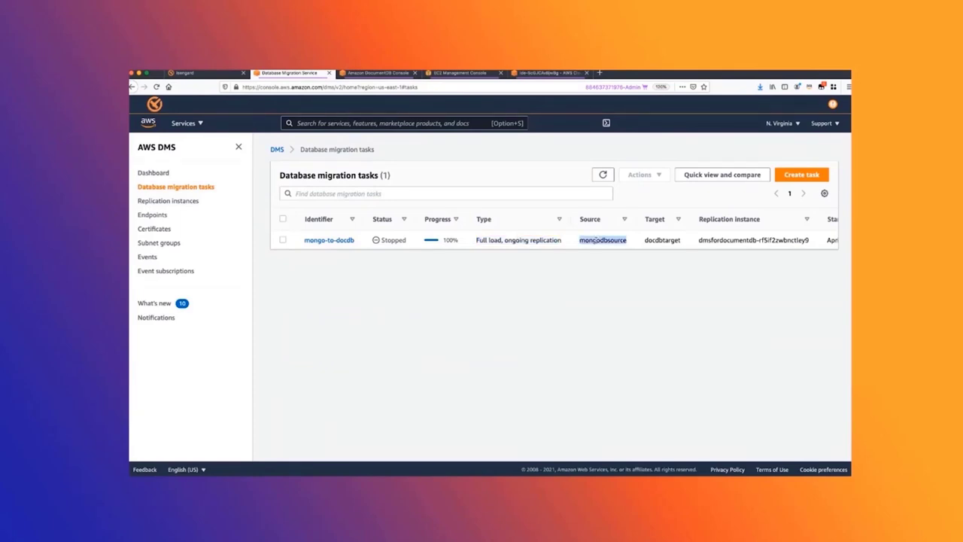
double_click(659, 240)
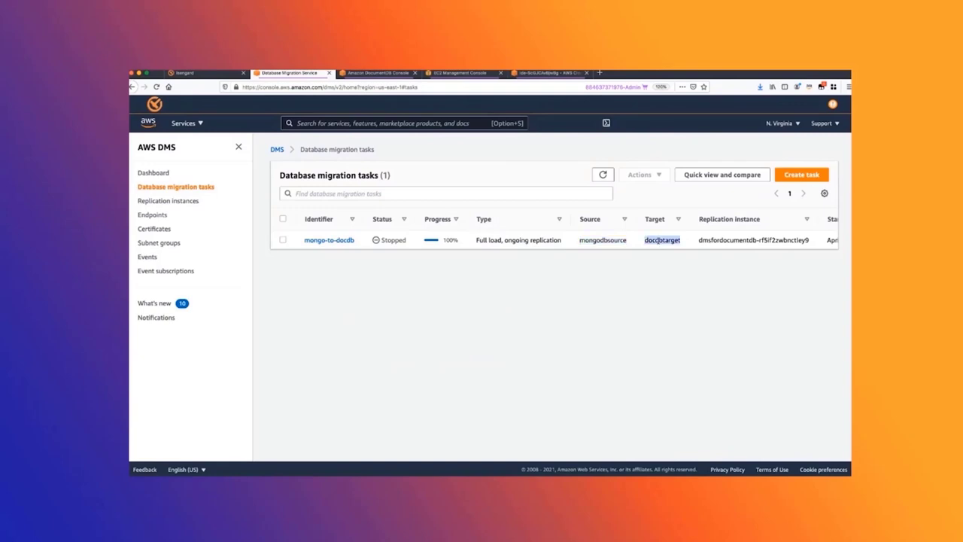
left_click(699, 240)
left_click_drag(699, 240, 809, 242)
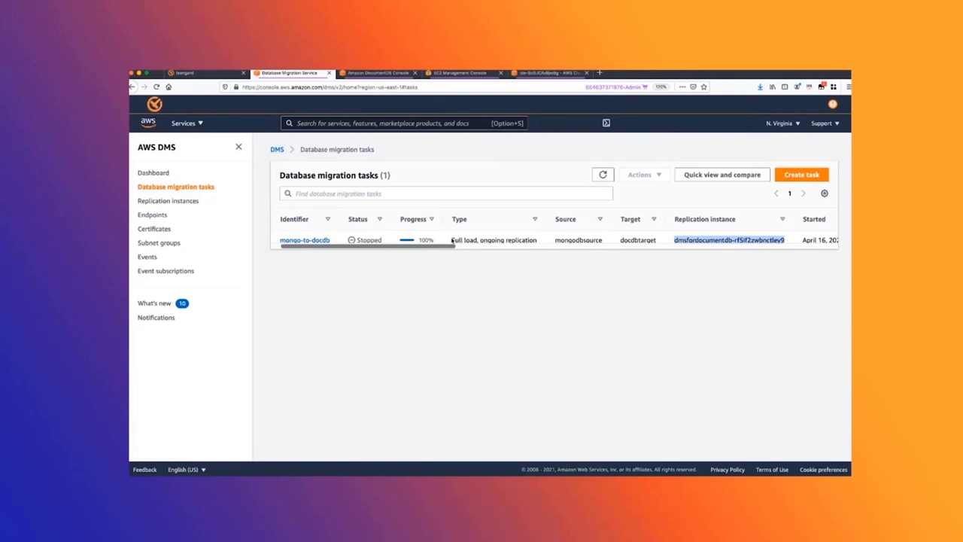
left_click_drag(453, 239, 534, 238)
left_click(519, 288)
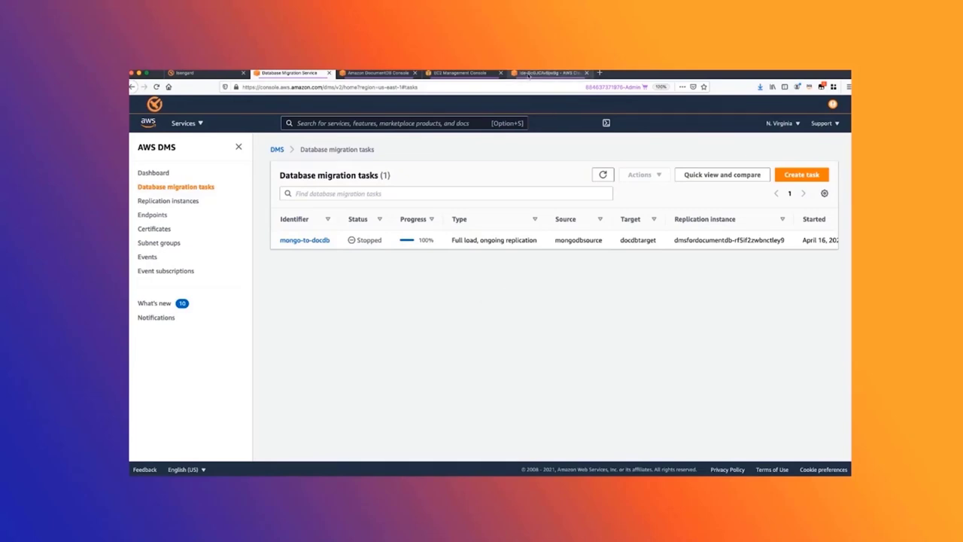
Switch to the Cloud9 terminal and list the DocumentDB cluster's databases with show dbs in the mongo shell
left_click(529, 73)
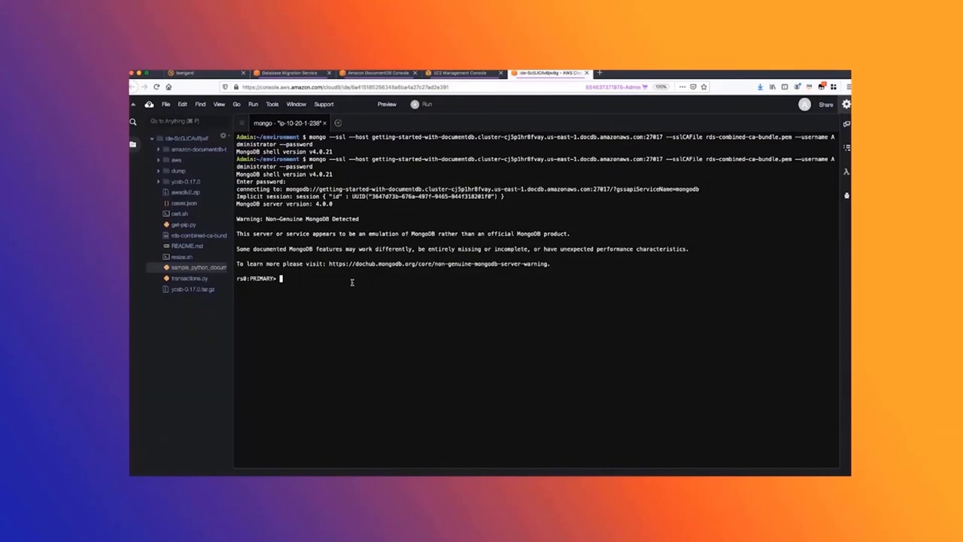
type("show dbs")
key("Return")
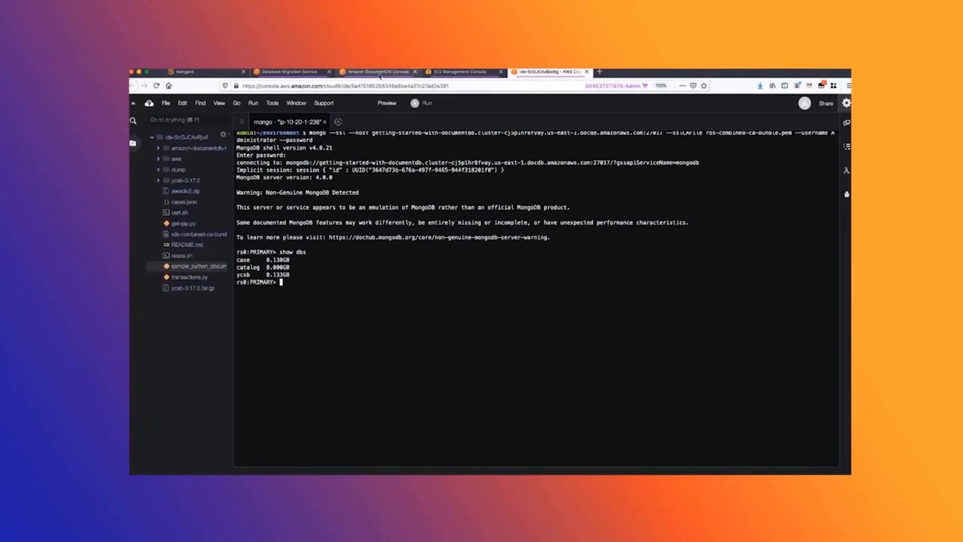
Return to AWS DMS and start the mongo-to-docdb migration task with the Restart option to execute the full load
left_click(297, 73)
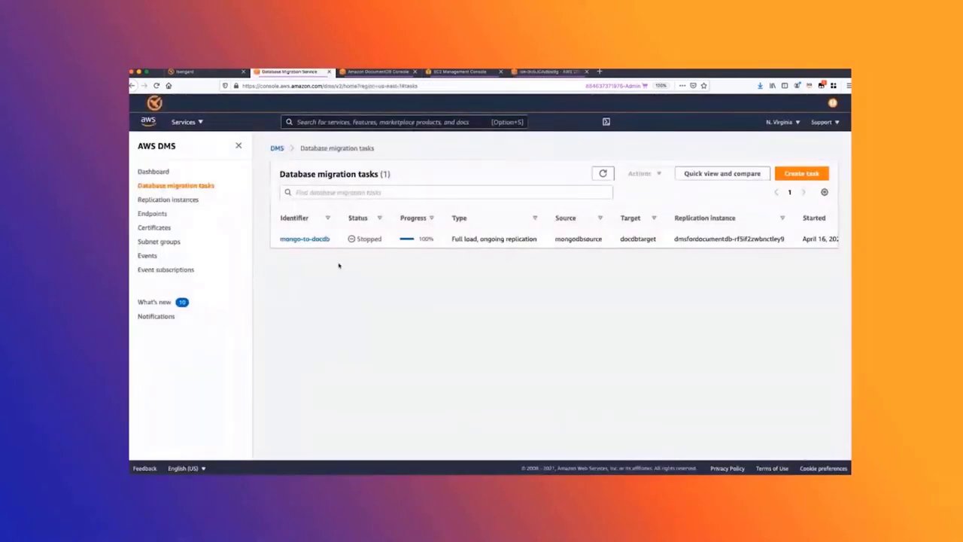
left_click(309, 239)
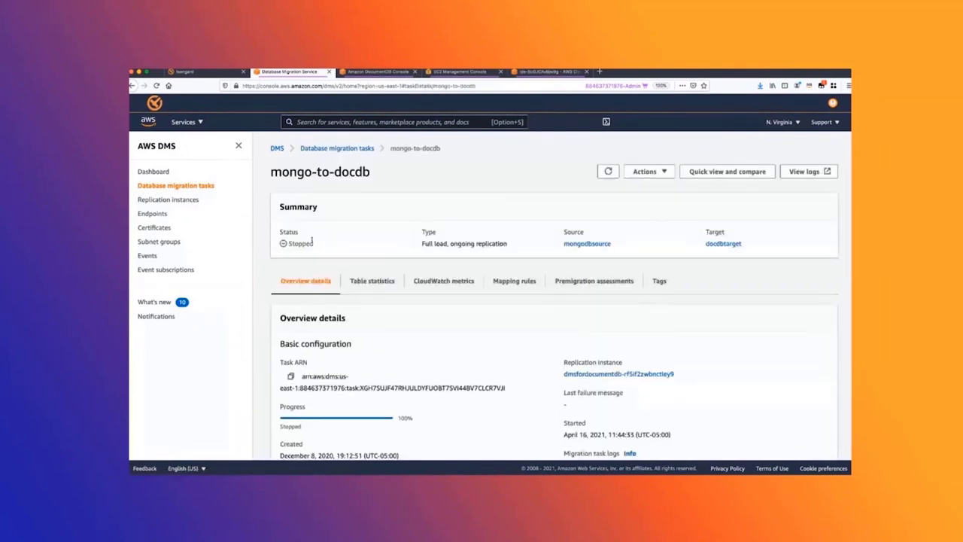
left_click(663, 172)
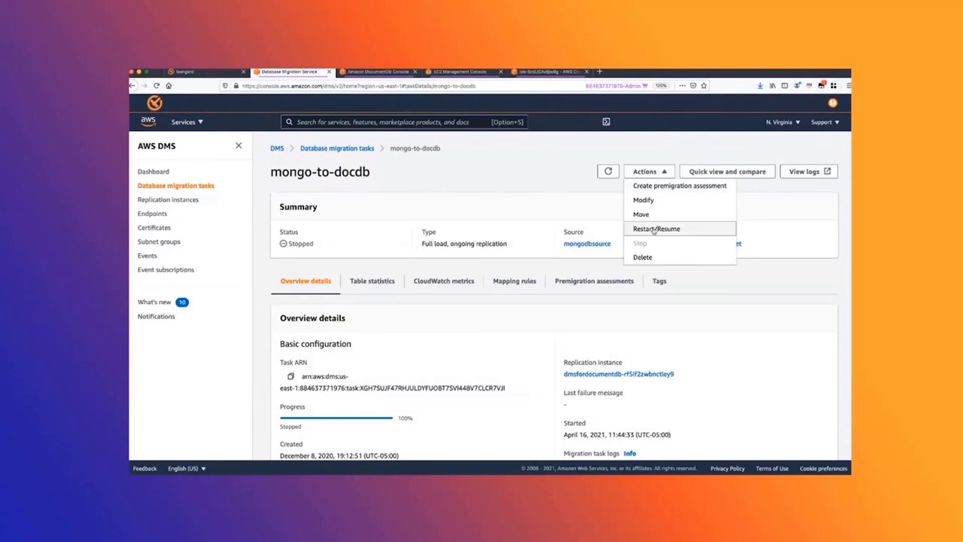
left_click(654, 229)
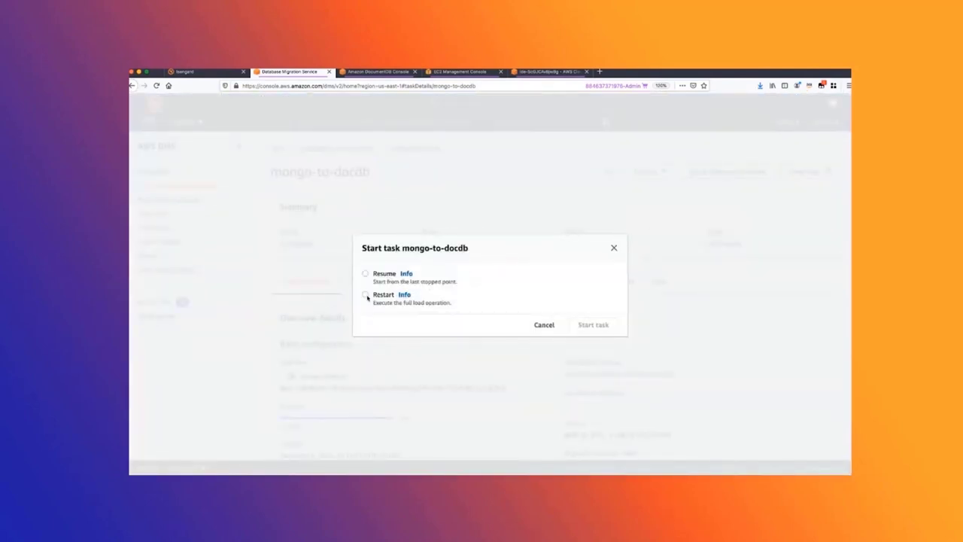
left_click(365, 295)
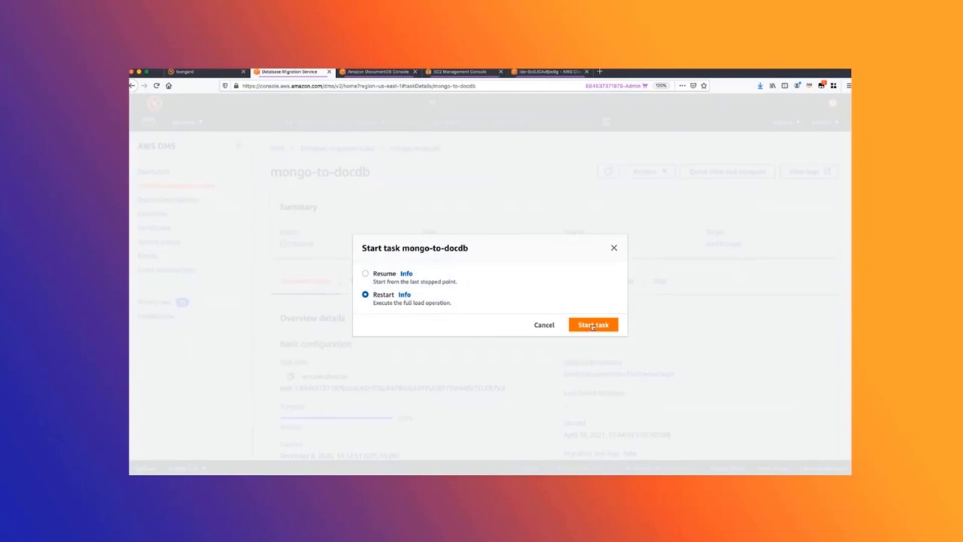
left_click(592, 326)
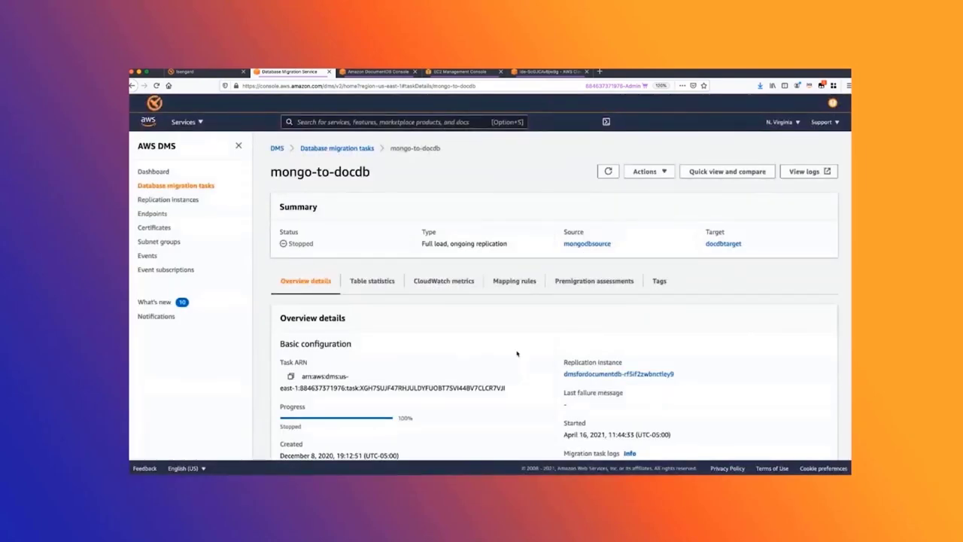
Refresh the mongo-to-docdb task and check its status and overview details
scroll(517, 354, "down", 2)
scroll(517, 354, "down", 1)
scroll(517, 354, "up", 1)
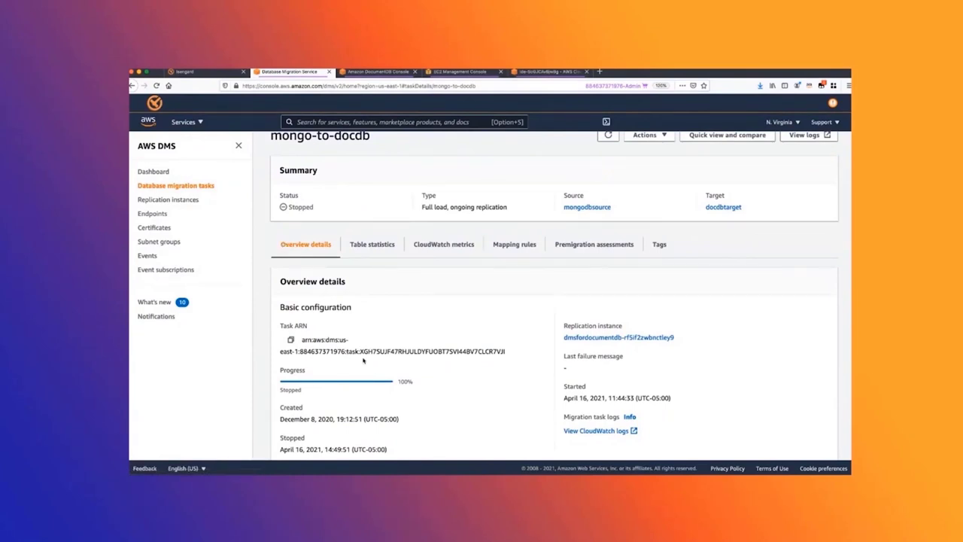
scroll(364, 361, "up", 2)
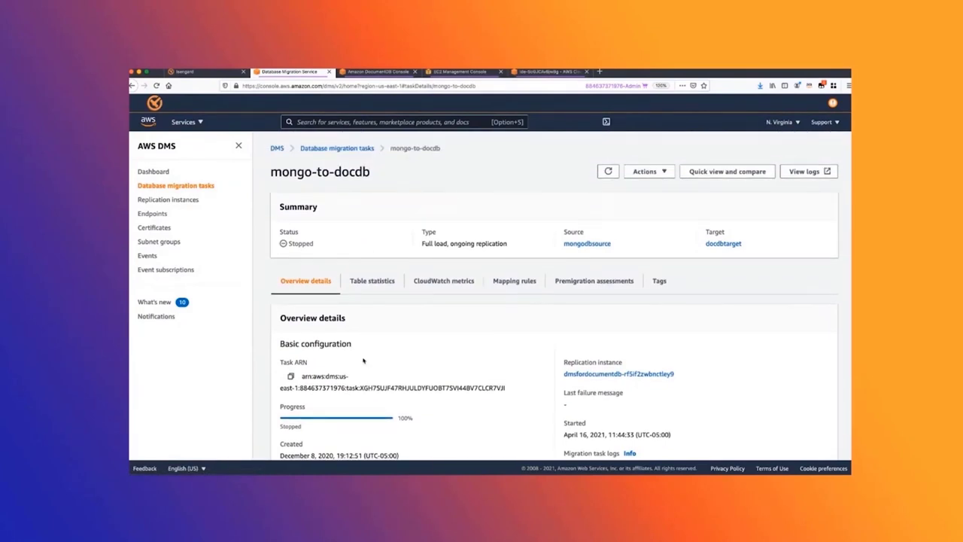
left_click(600, 173)
double_click(310, 244)
left_click(314, 245)
left_click_drag(287, 244, 317, 247)
scroll(317, 246, "down", 1)
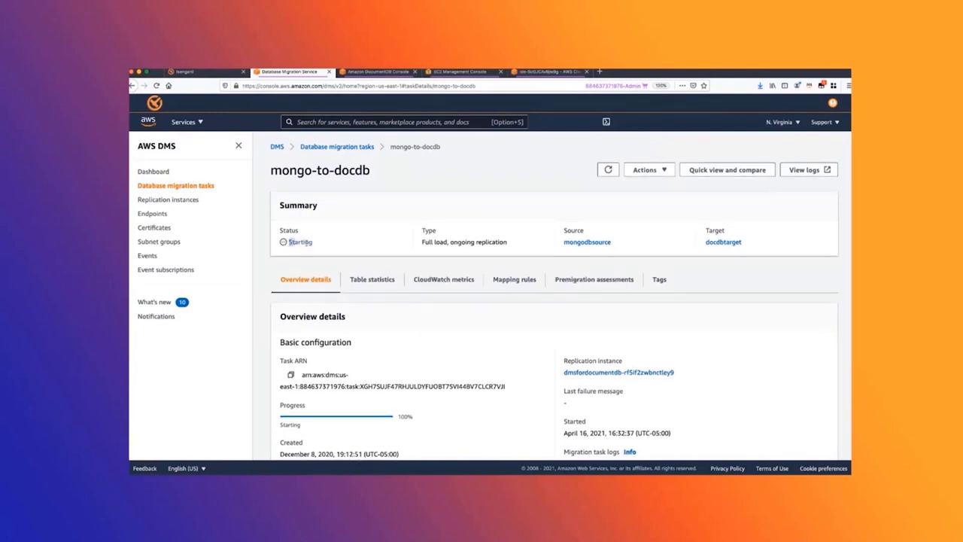
left_click(317, 245)
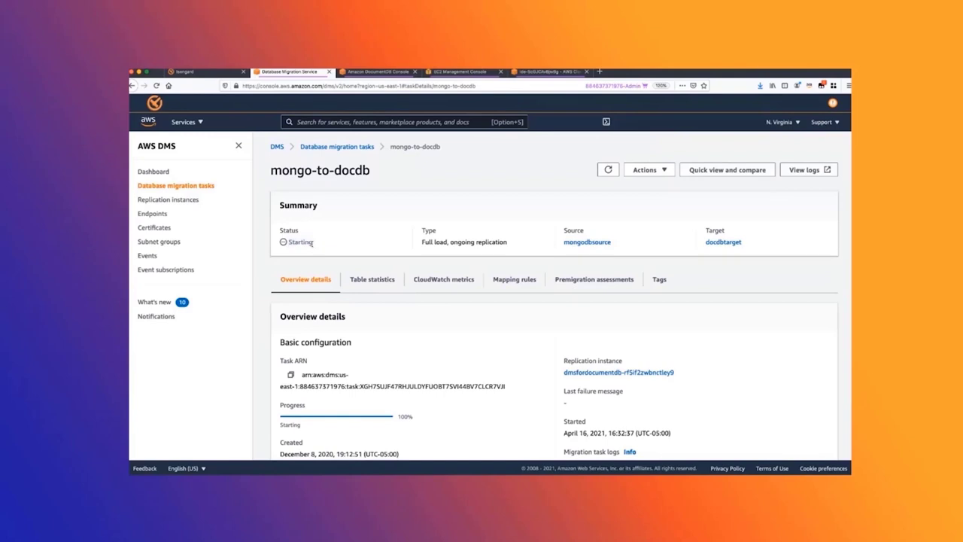
Refresh the task once more, view its table statistics and update them
left_click(608, 170)
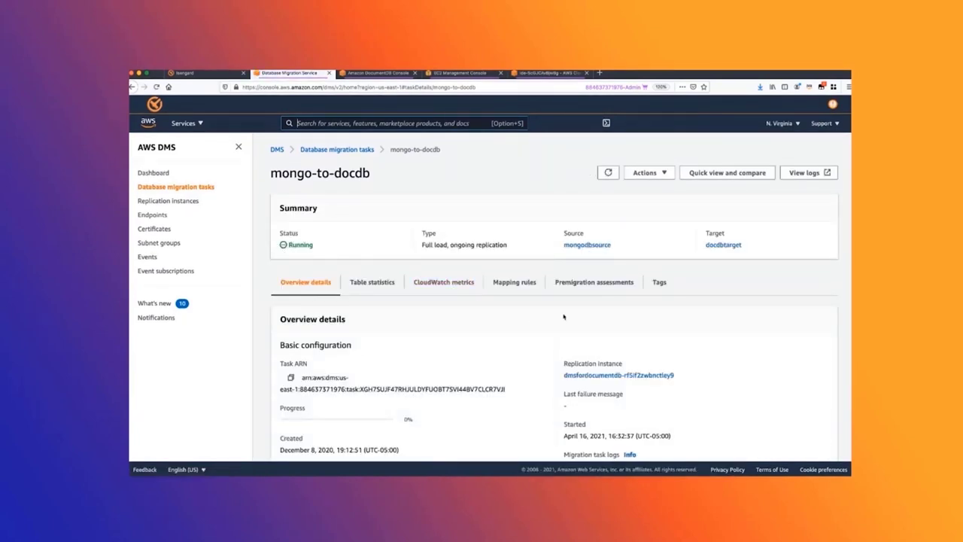
left_click(373, 282)
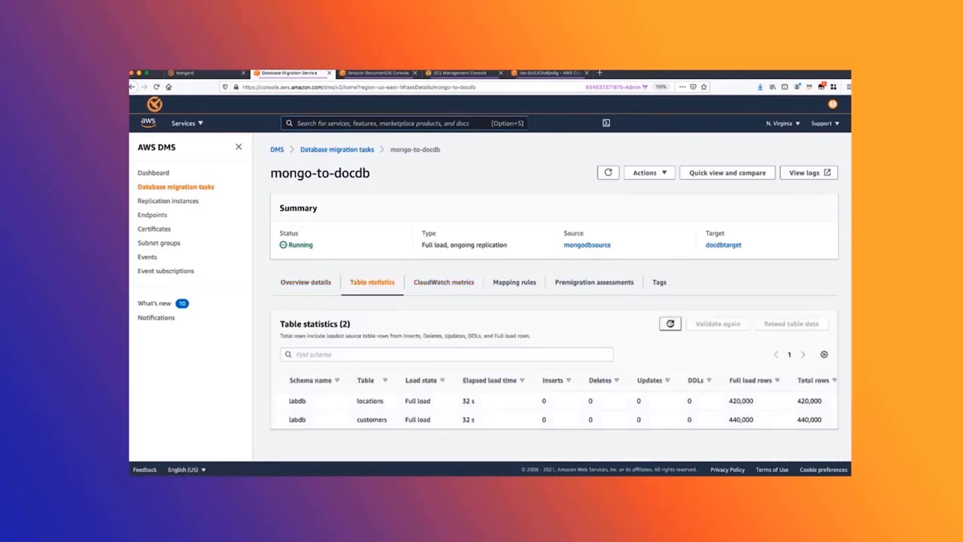
left_click(670, 324)
In the Cloud9 mongo shell, list the databases again with show dbs and switch to the labdb database
left_click(550, 73)
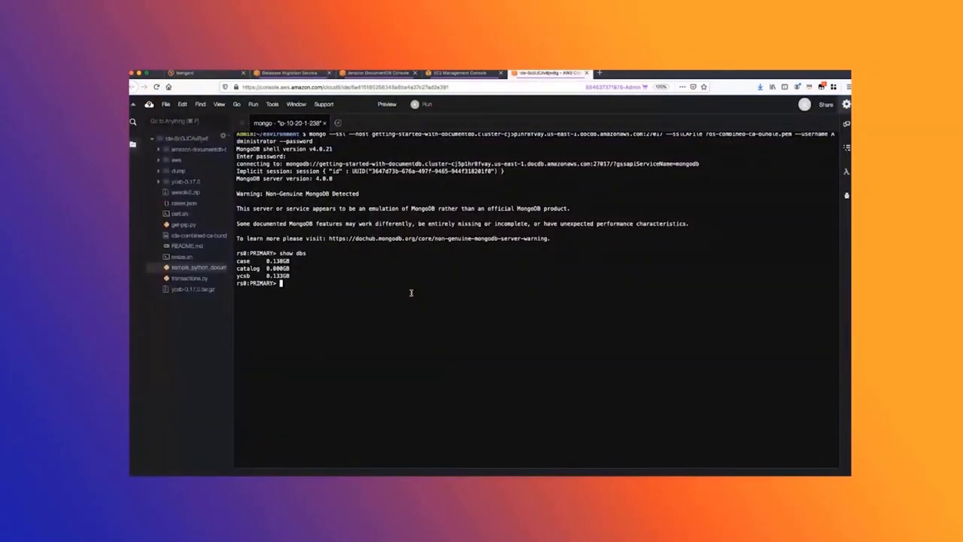
type("show dbs")
key("Return")
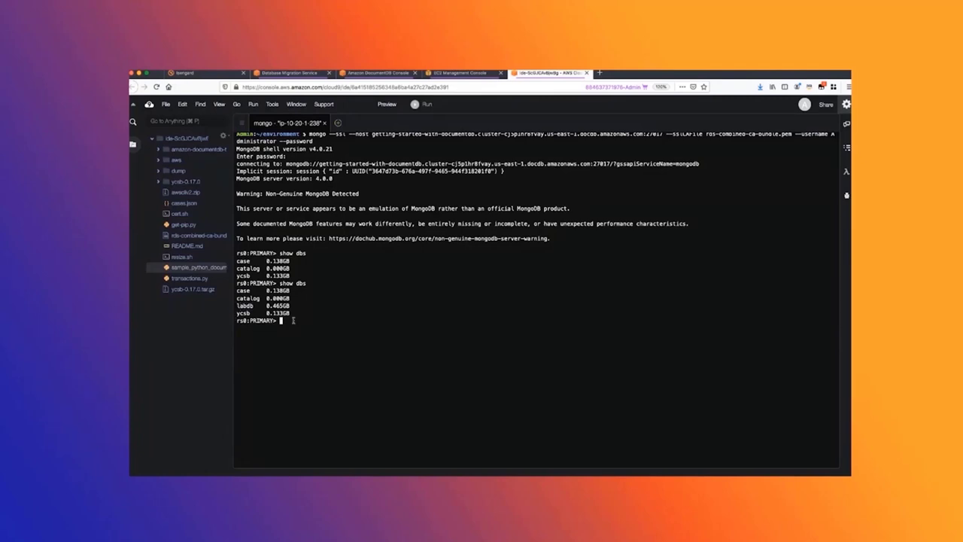
type("use labdb")
key("Return")
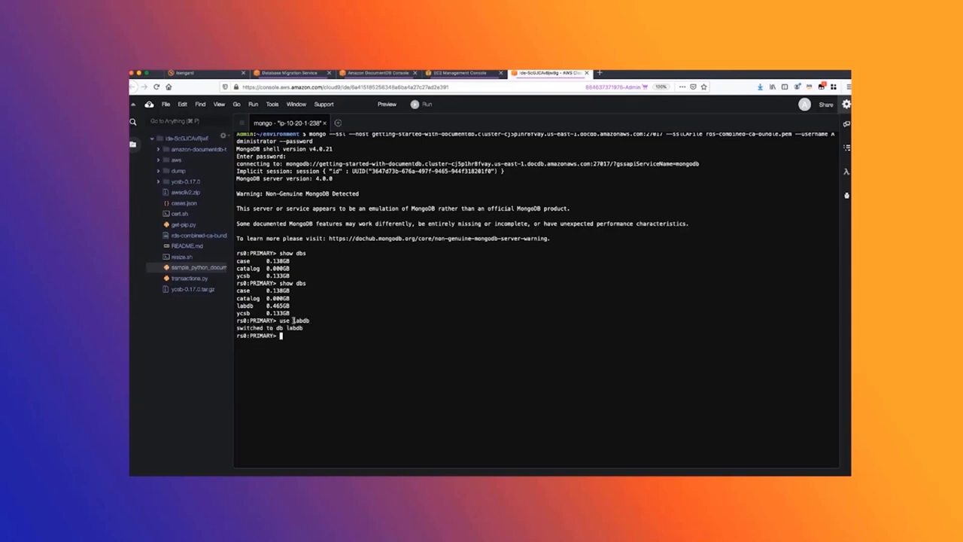
List the labdb collections and retrieve one customers document with db.customers.findOne()
type("show collections")
key("Return")
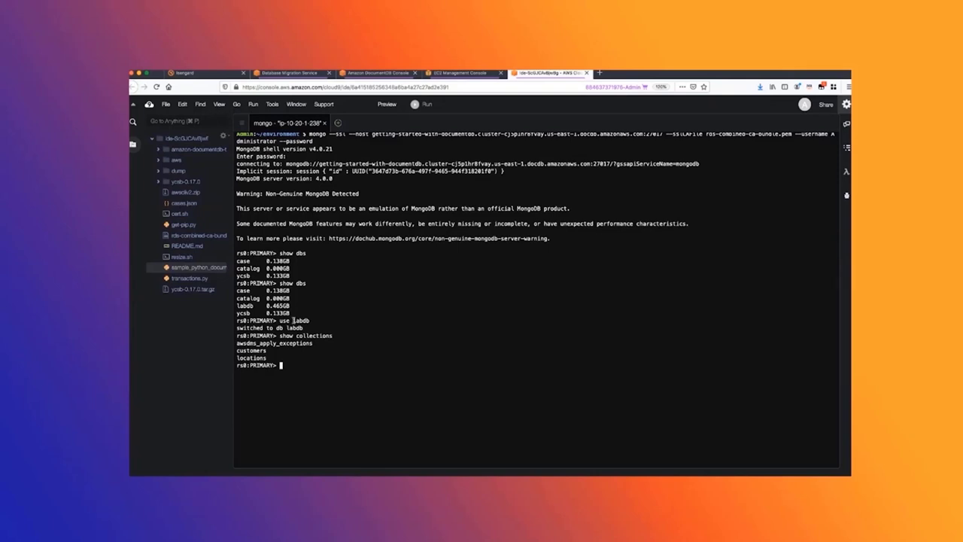
type("db.customers.findOne()")
key("Return")
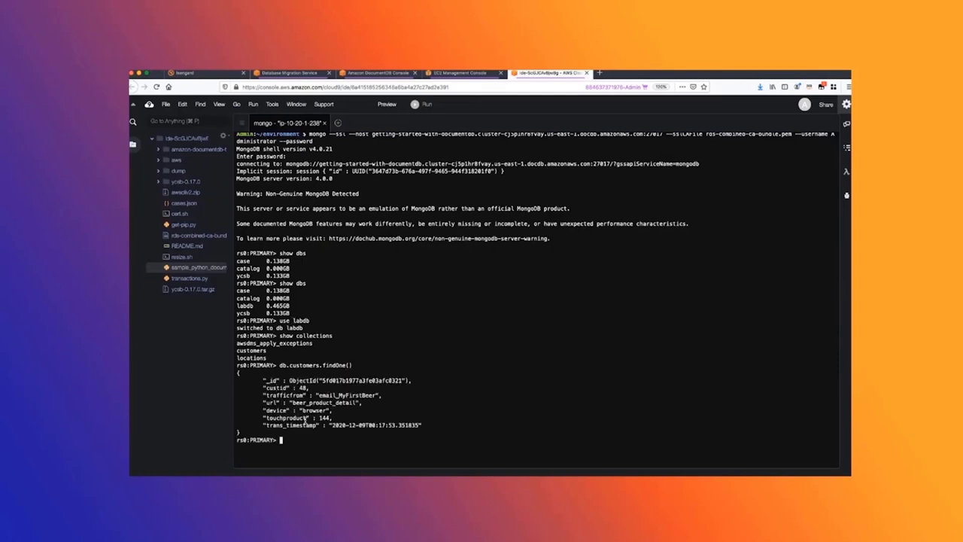
Return to the DMS task's table statistics, refresh them and check the full load rows for the locations table
left_click(470, 74)
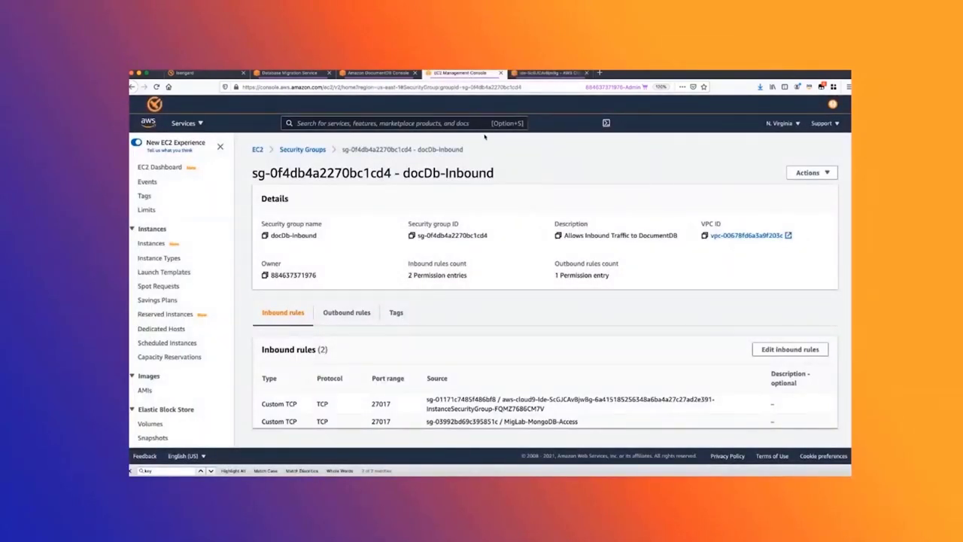
left_click(290, 73)
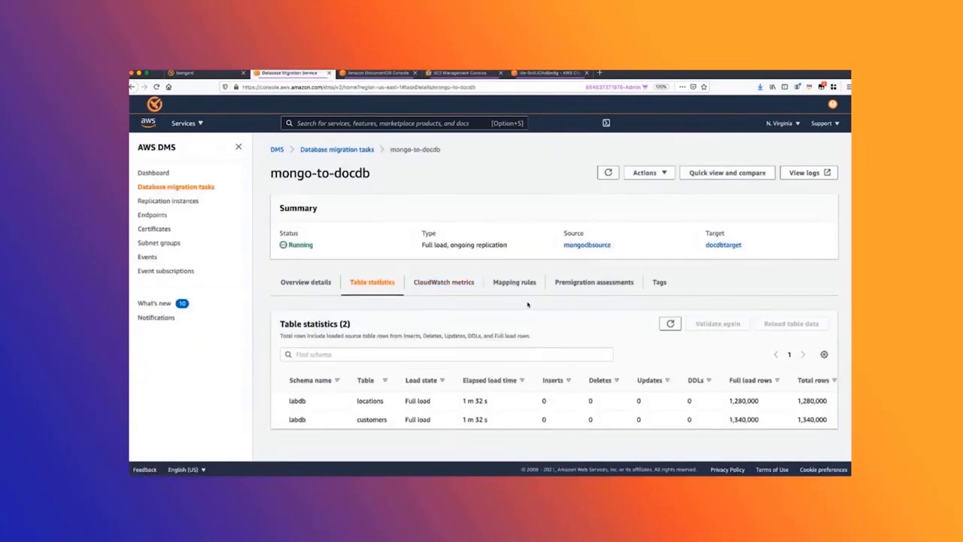
left_click(669, 323)
left_click_drag(731, 400, 758, 401)
left_click(759, 407)
left_click(669, 324)
scroll(740, 396, "down", 1)
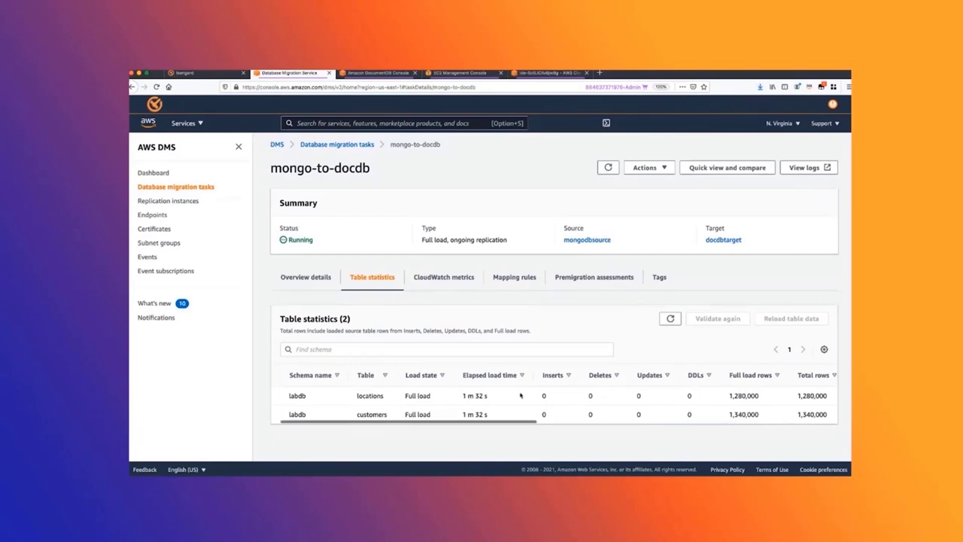
Examine the elapsed load time and full load rows of the locations table
left_click_drag(462, 396, 494, 401)
left_click(499, 400)
left_click_drag(729, 396, 760, 397)
left_click(763, 399)
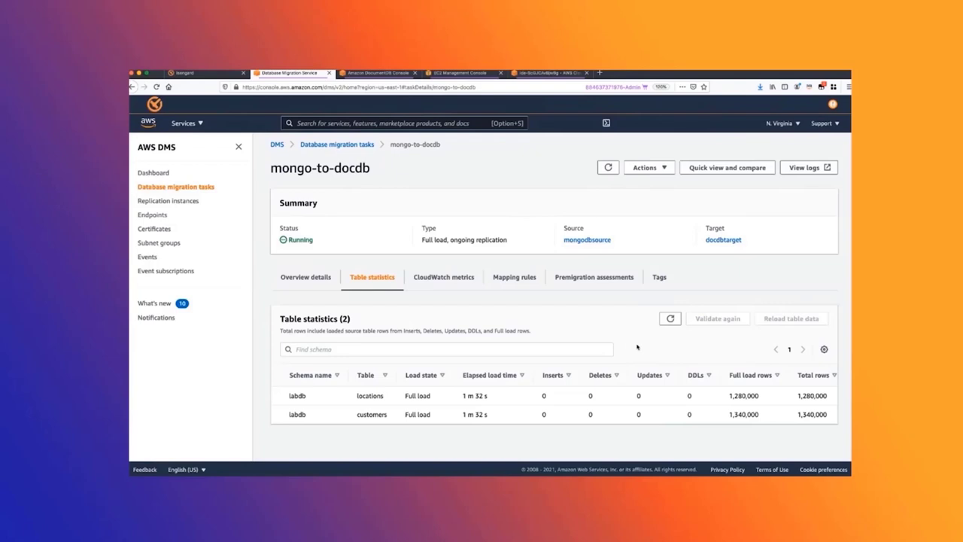
Refresh the table statistics and examine the full load row counts and validation columns for both labdb tables
left_click(668, 320)
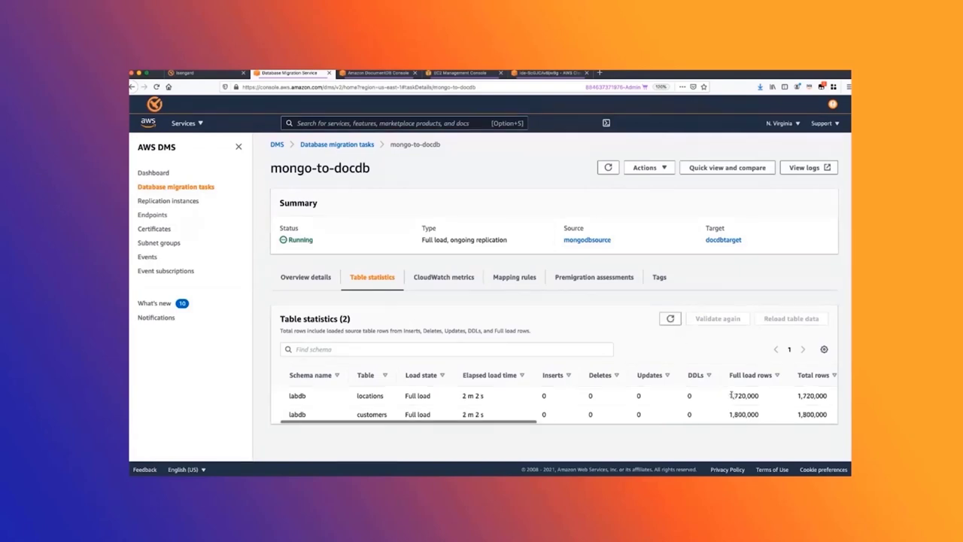
left_click_drag(729, 396, 760, 415)
scroll(678, 416, "right", 10)
scroll(678, 416, "left", 10)
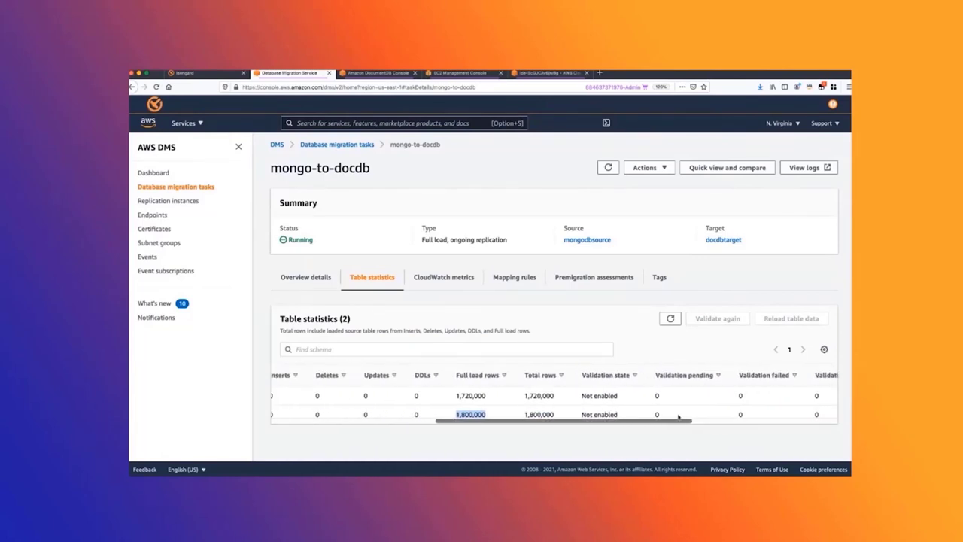
scroll(678, 417, "left", 3)
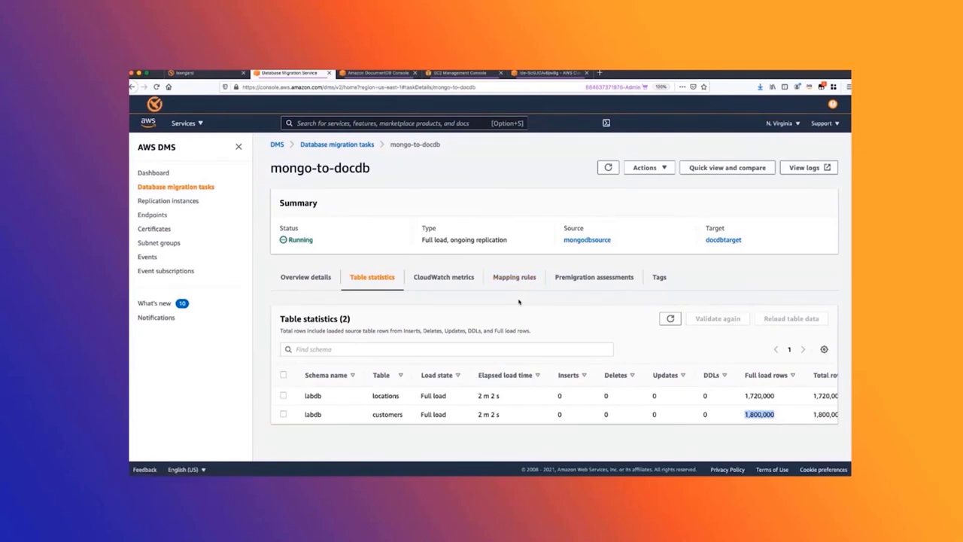
Revisit the DMS endpoints list, the replication instances list and the database migration tasks list
left_click(153, 215)
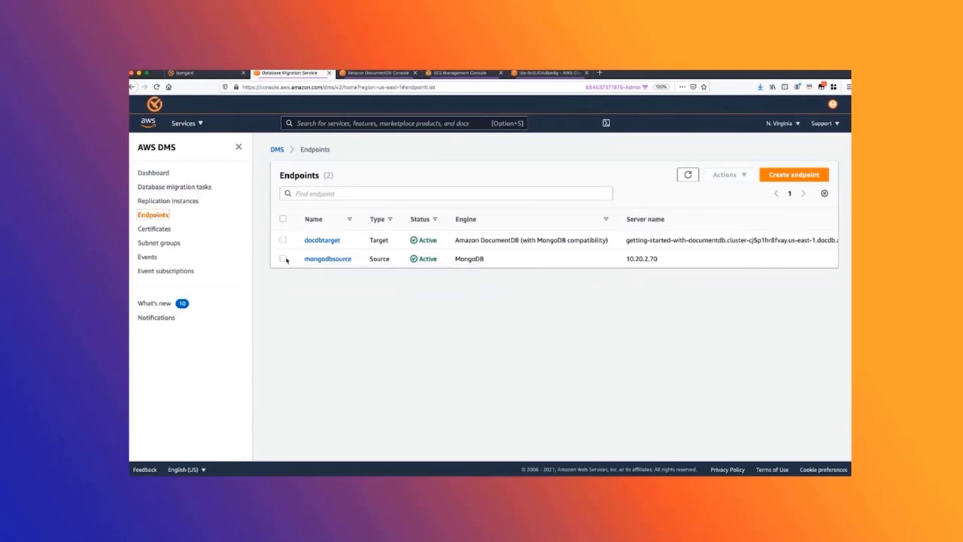
left_click(188, 202)
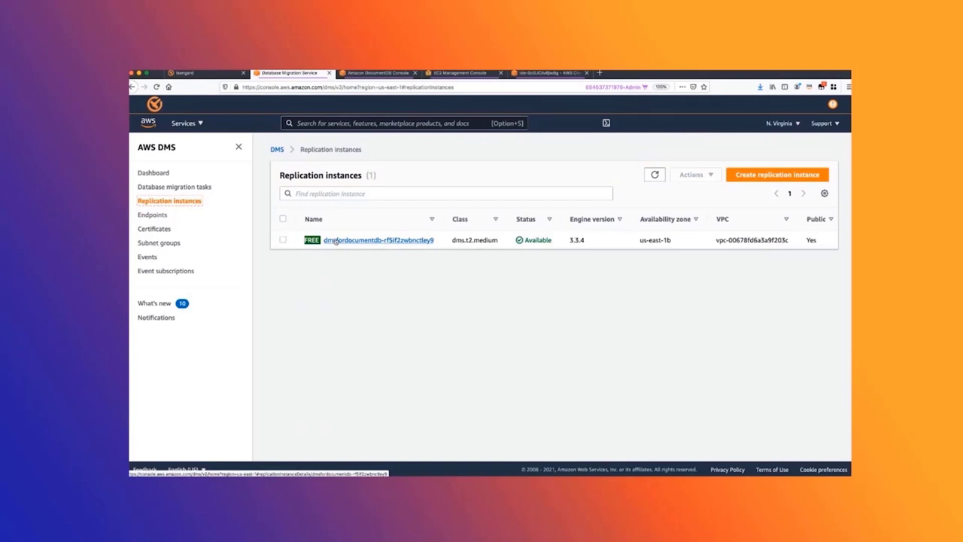
left_click(181, 187)
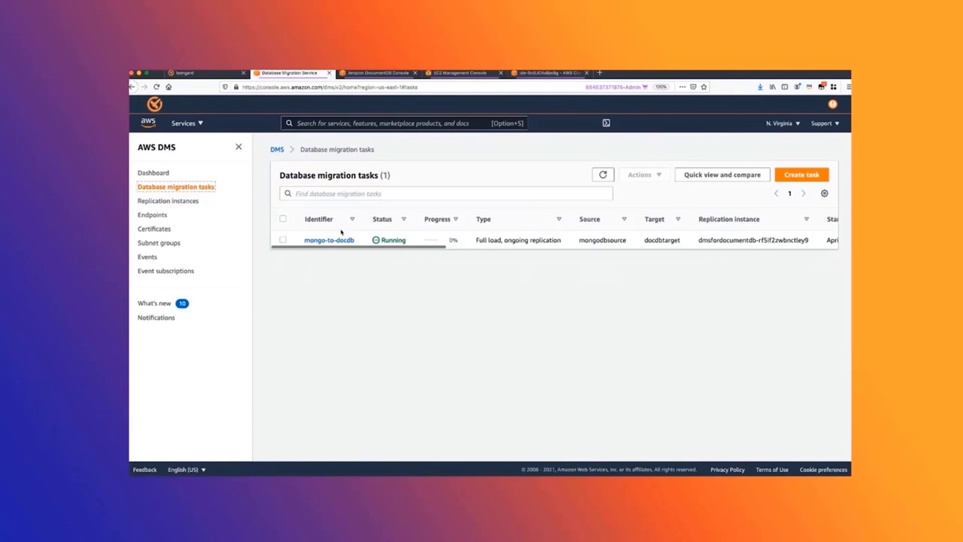